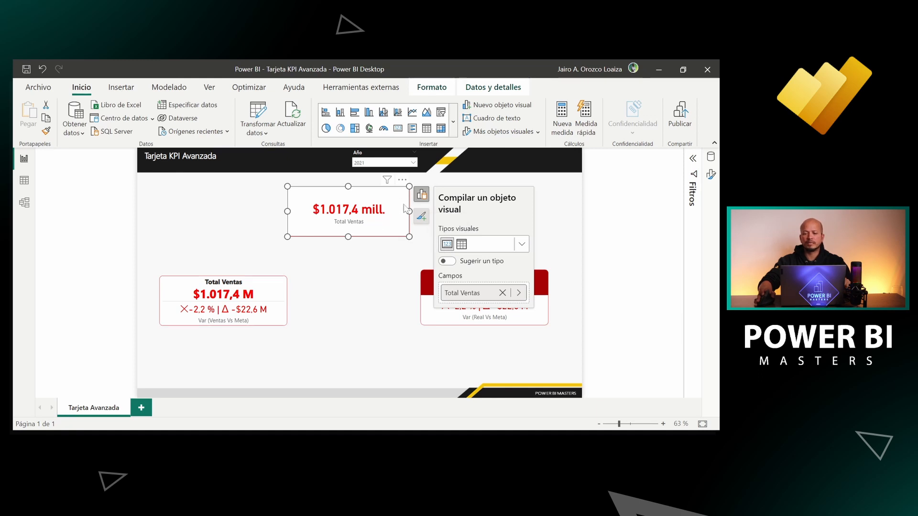
pyautogui.click(564, 207)
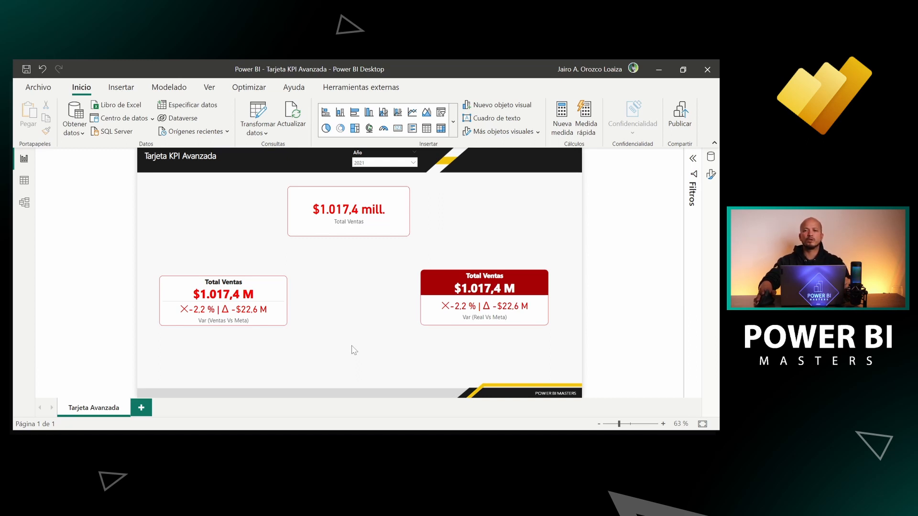
pyautogui.click(229, 297)
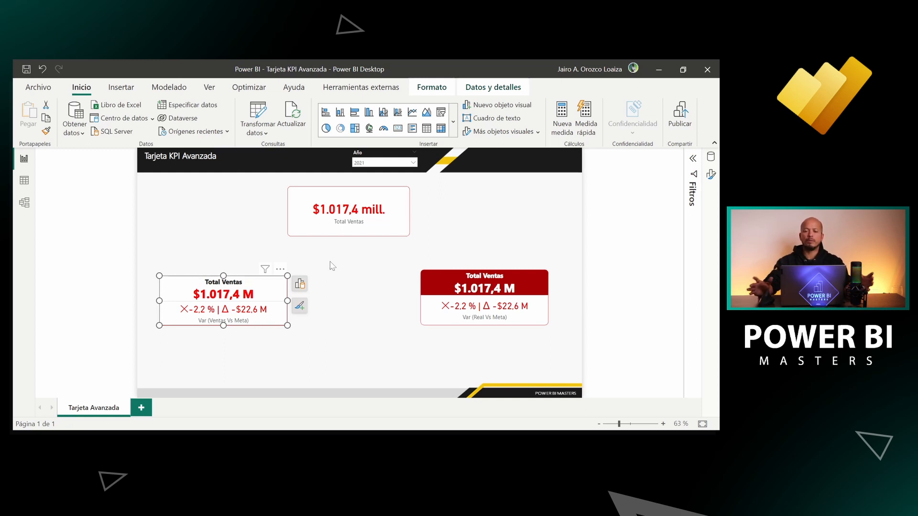
pyautogui.click(452, 286)
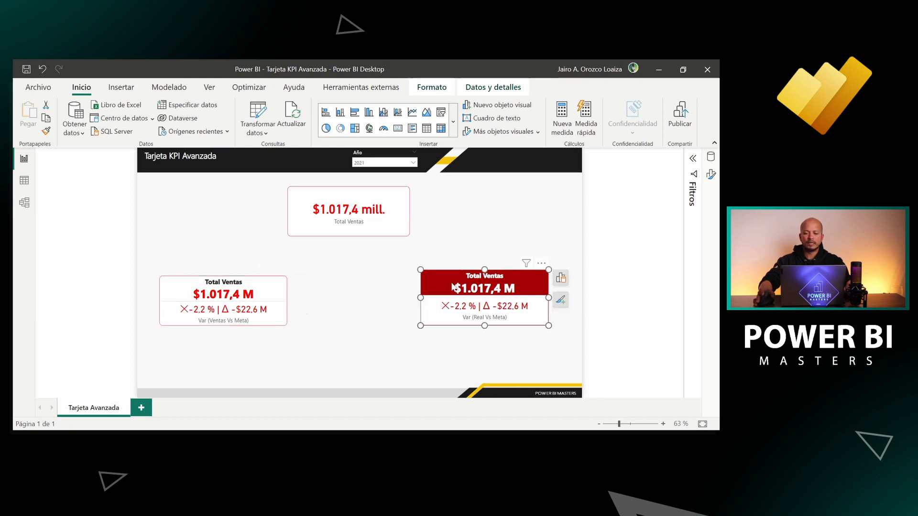
pyautogui.click(574, 246)
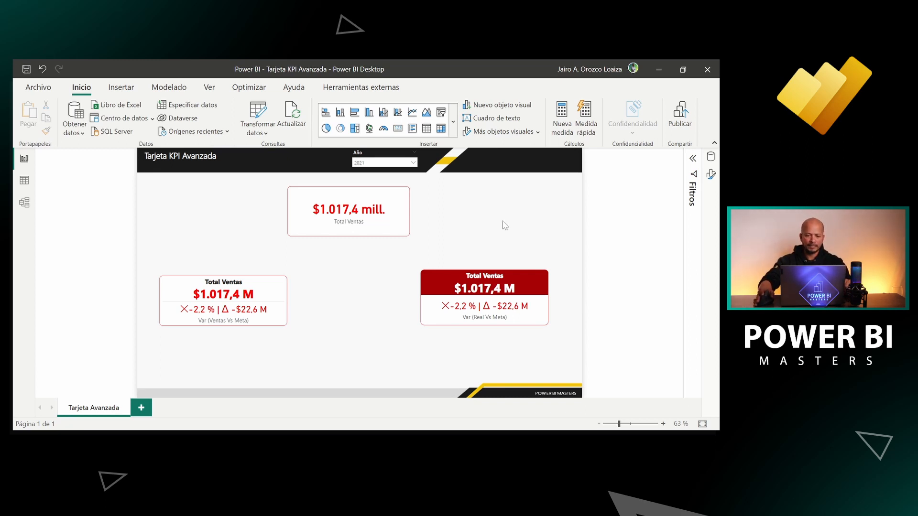
# - Filter the report by Año 2022, 2023 and 2020 in turn, ending on 2021, and compare the KPI cards' values and colours
pyautogui.click(390, 165)
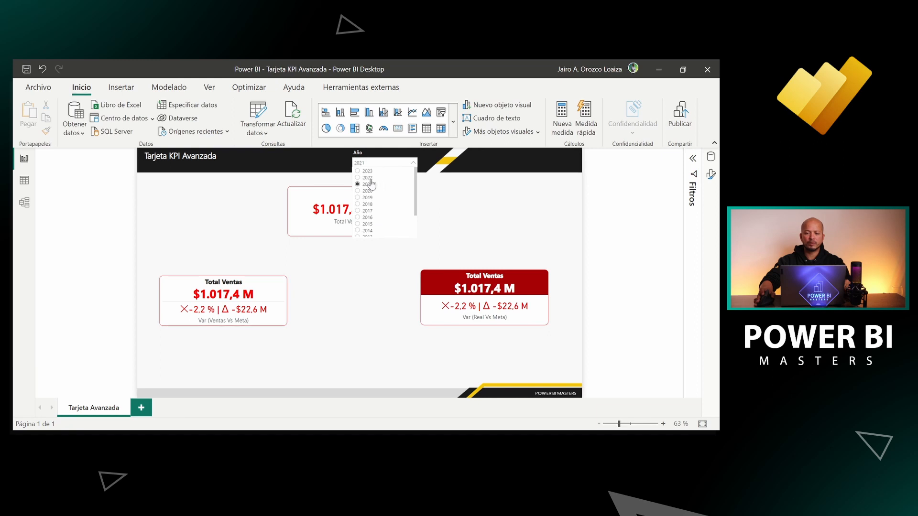
pyautogui.click(372, 183)
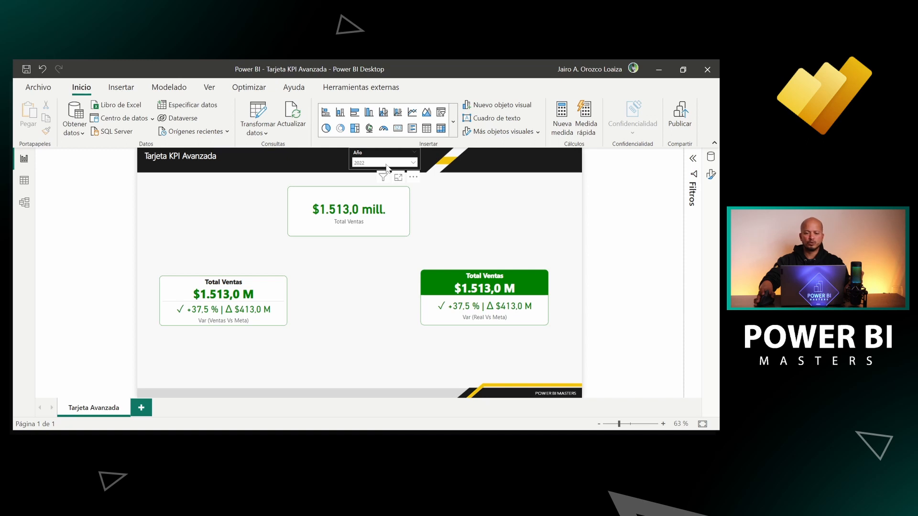
pyautogui.click(386, 165)
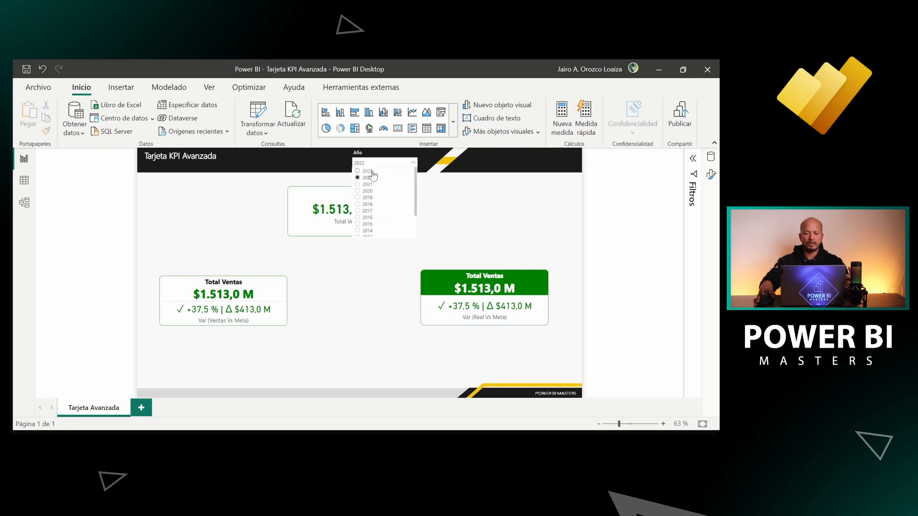
pyautogui.click(373, 176)
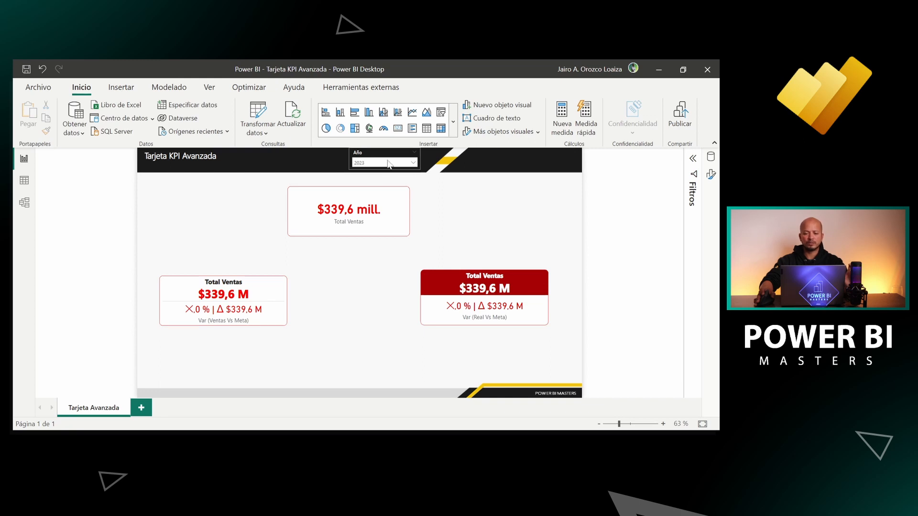
pyautogui.click(389, 164)
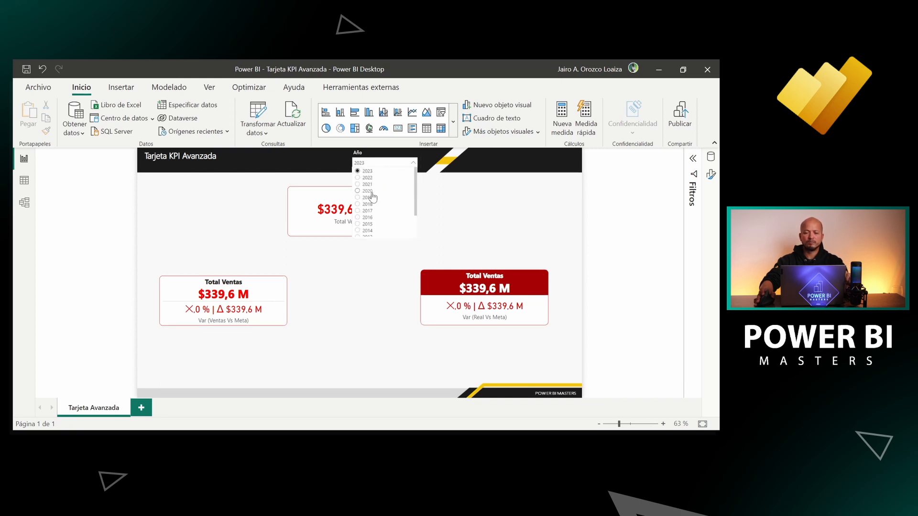
pyautogui.click(373, 191)
pyautogui.click(380, 163)
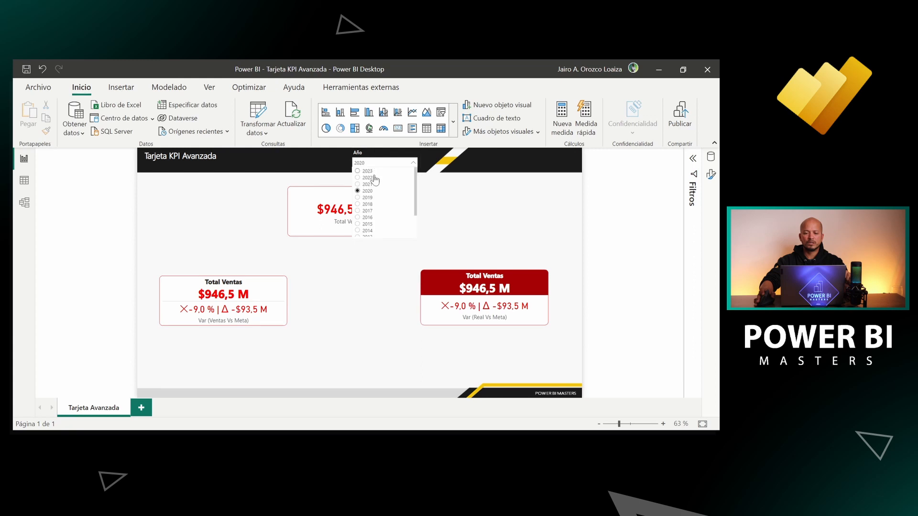
pyautogui.click(369, 184)
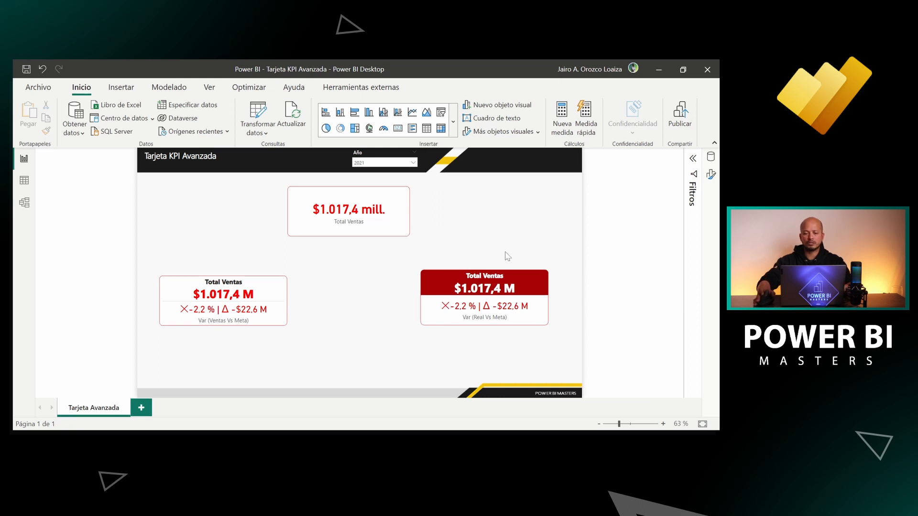
# - Examine the data model's relationships between the Ventas, Fechas and Meta Anual tables, and return to the report page
pyautogui.click(24, 202)
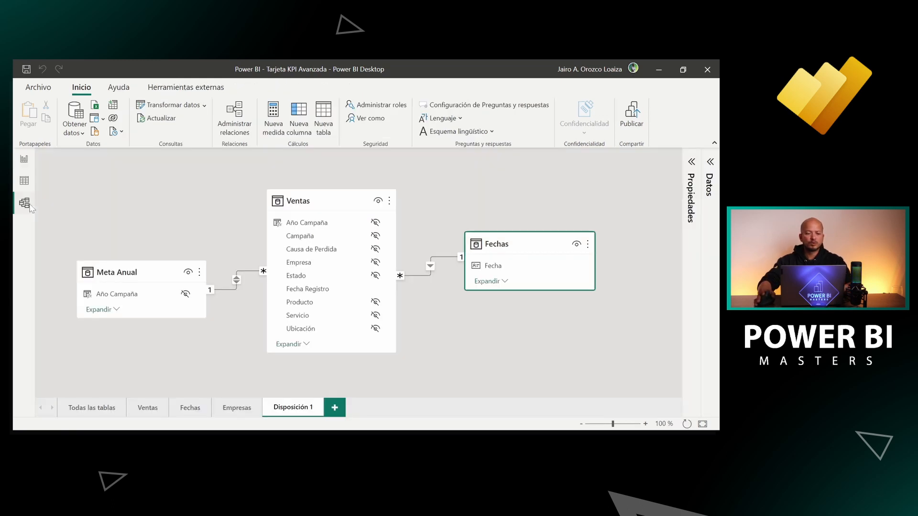
pyautogui.click(347, 200)
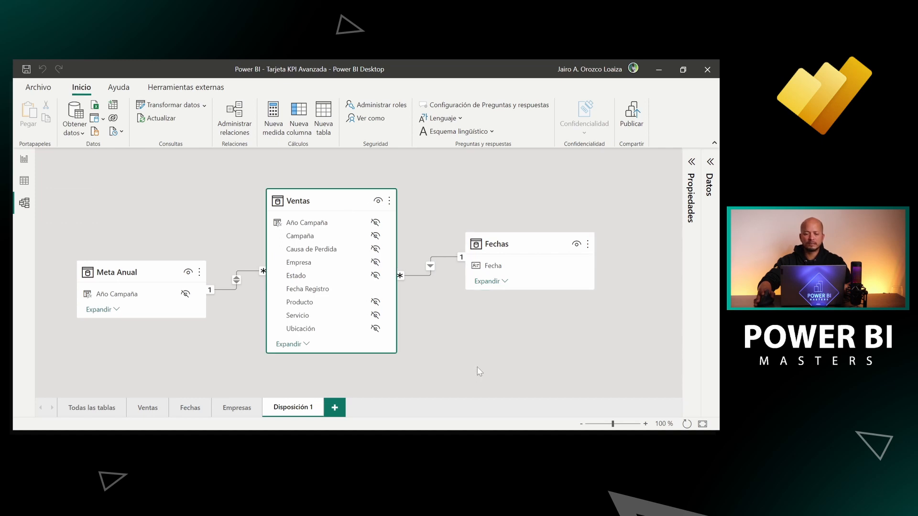
pyautogui.click(512, 253)
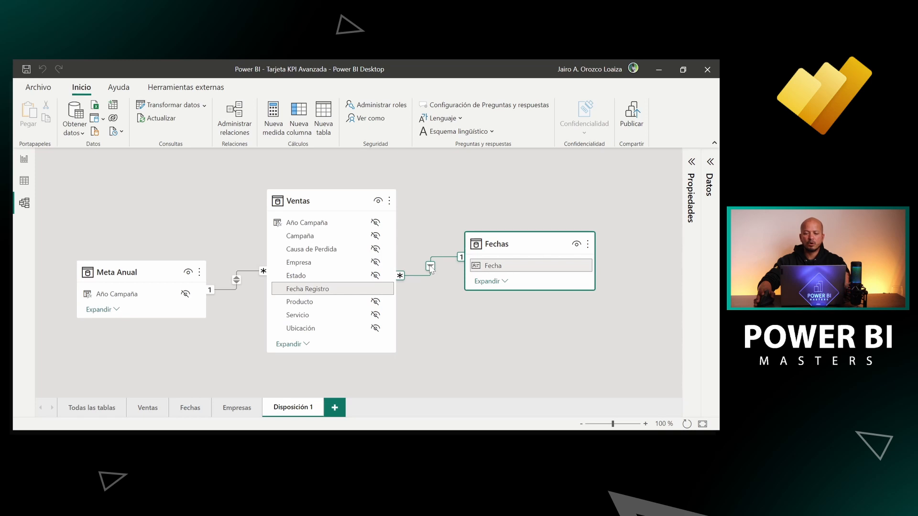
pyautogui.click(144, 279)
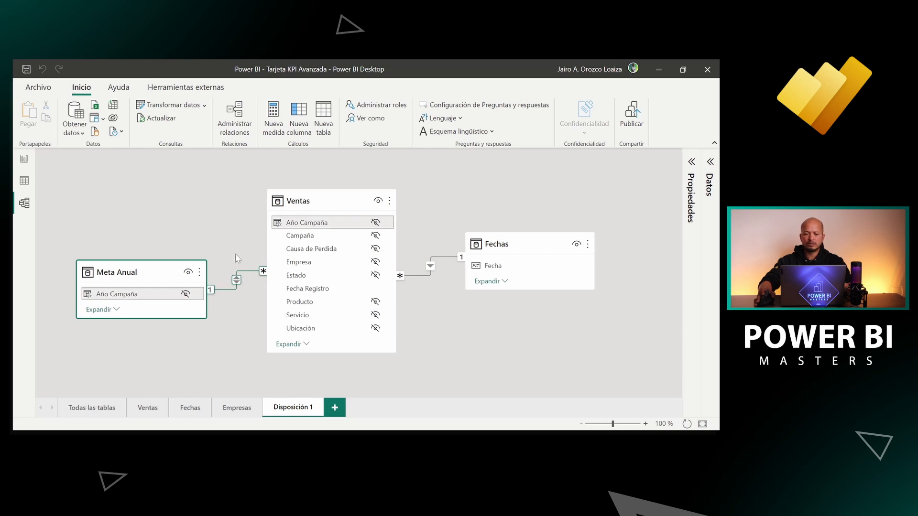
pyautogui.click(227, 213)
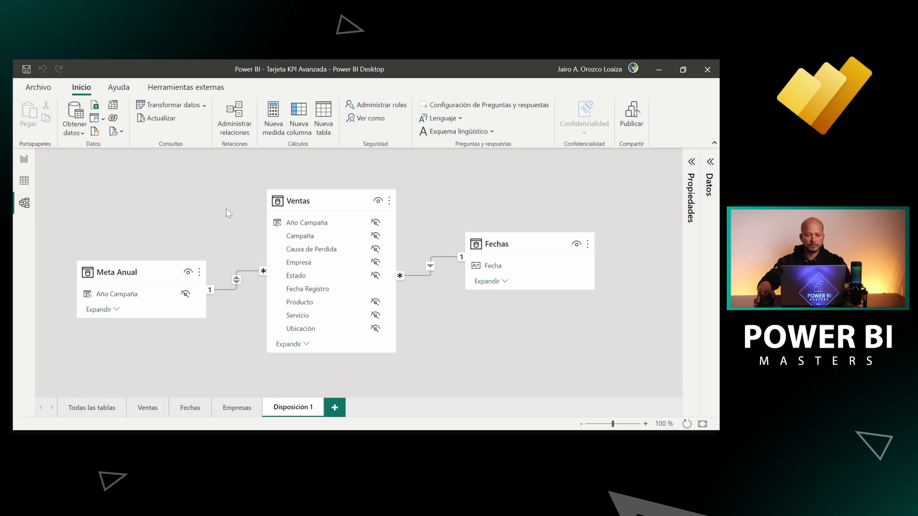
pyautogui.click(24, 159)
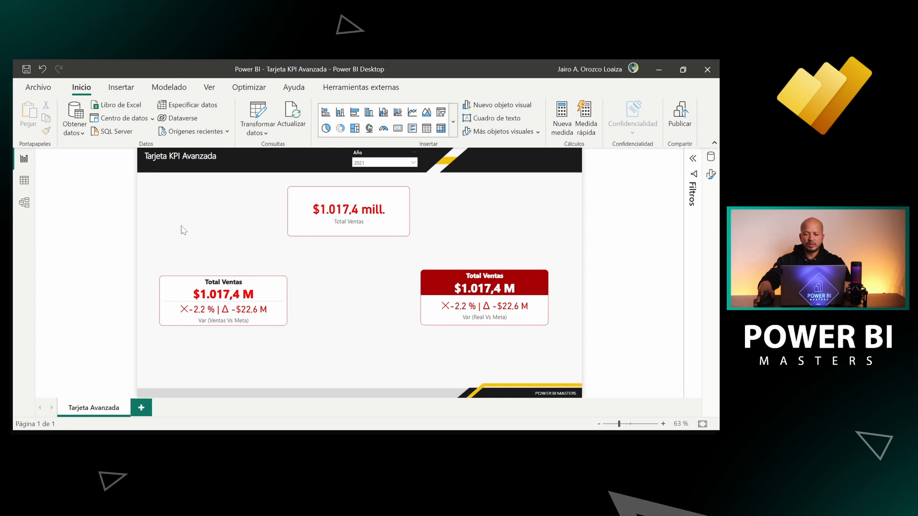
# - Show the Total Ventas measure's full DAX formula and examine its SUMX, FILTER and Costo Propuesta parts
pyautogui.click(711, 157)
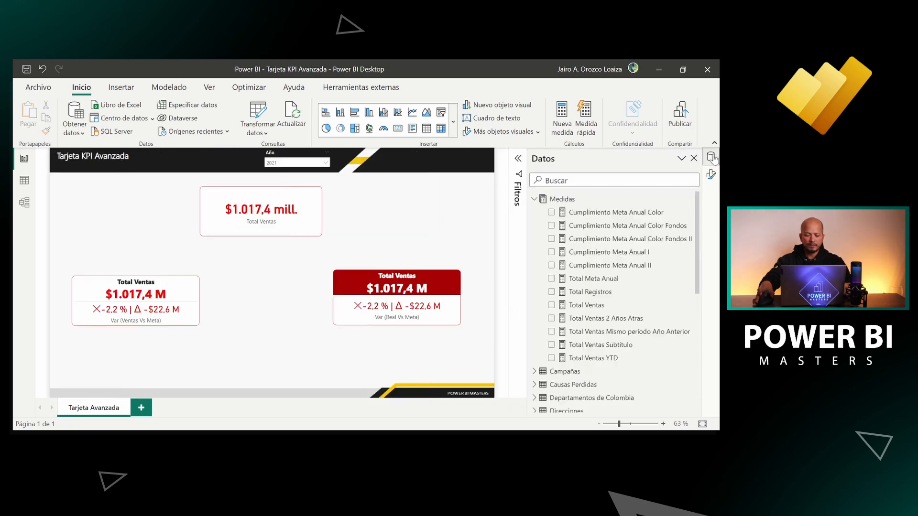
pyautogui.click(592, 308)
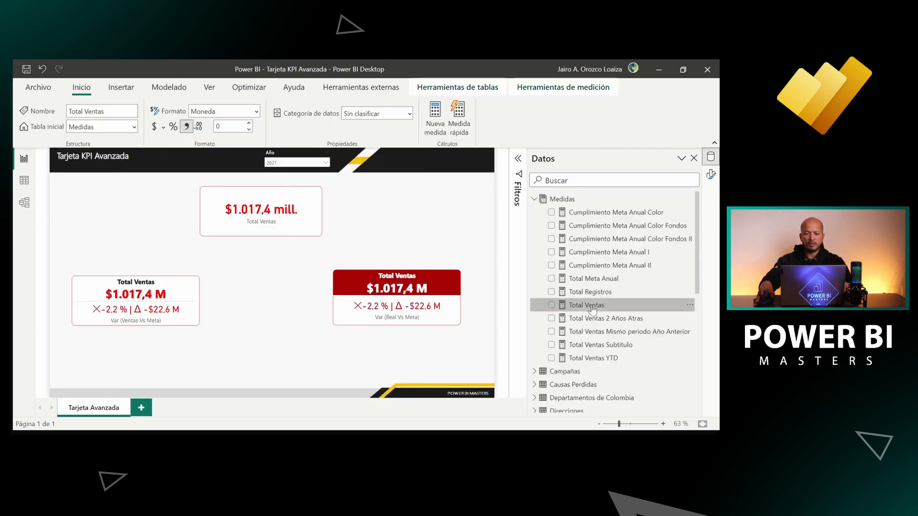
pyautogui.click(254, 186)
pyautogui.scroll(1, 253, 186)
pyautogui.scroll(7, 253, 186)
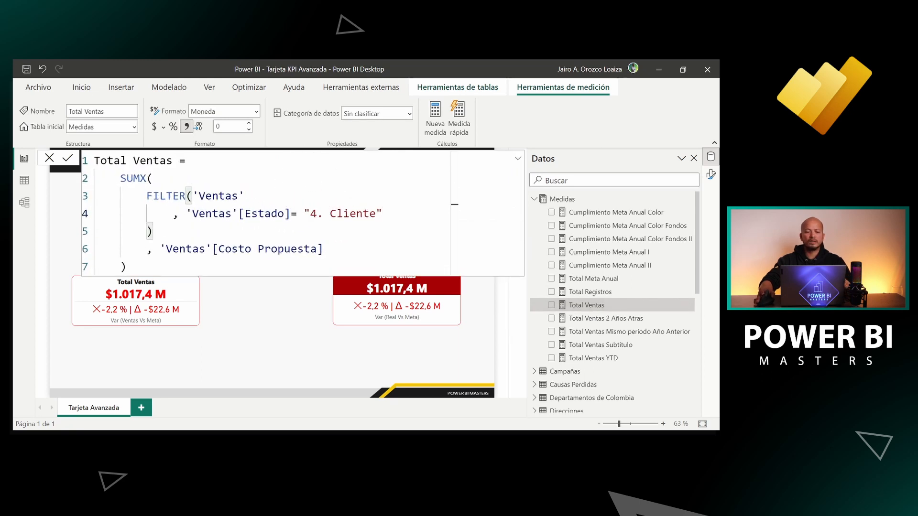
pyautogui.moveTo(121, 178); pyautogui.dragTo(245, 196)
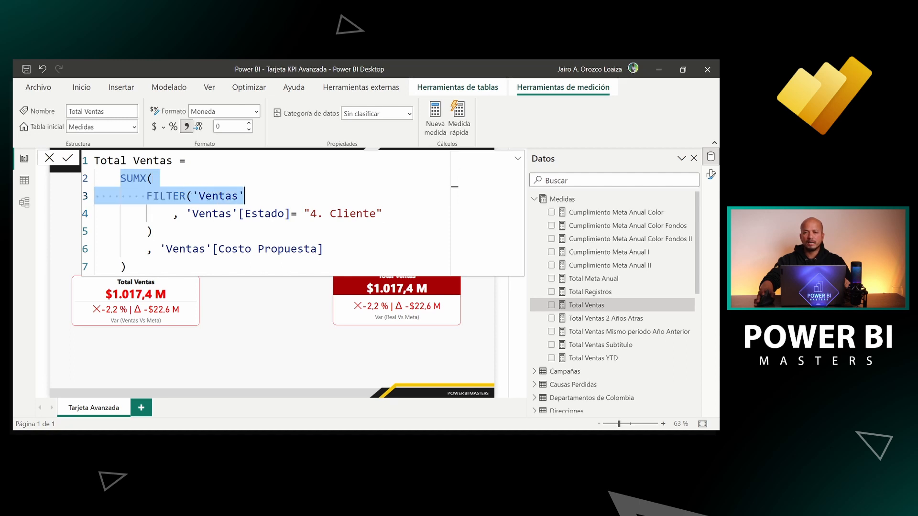
pyautogui.moveTo(454, 191); pyautogui.dragTo(455, 227)
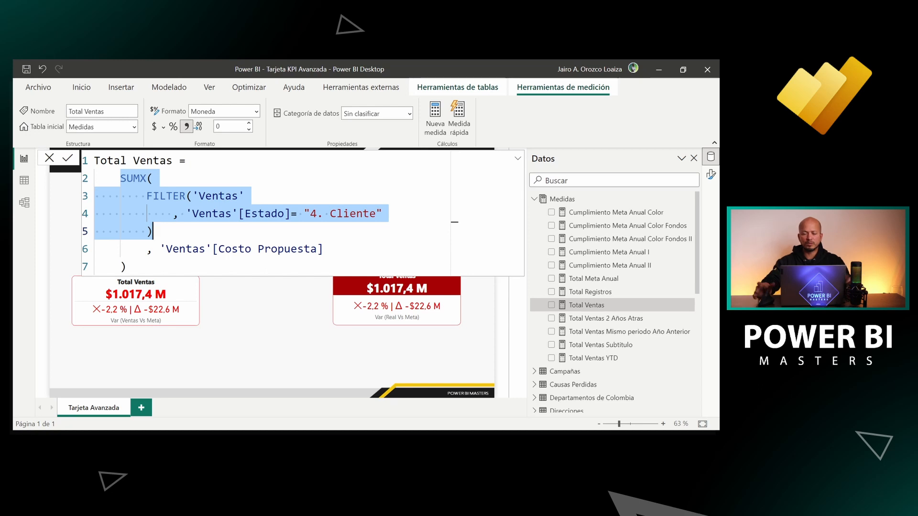
pyautogui.click(453, 231)
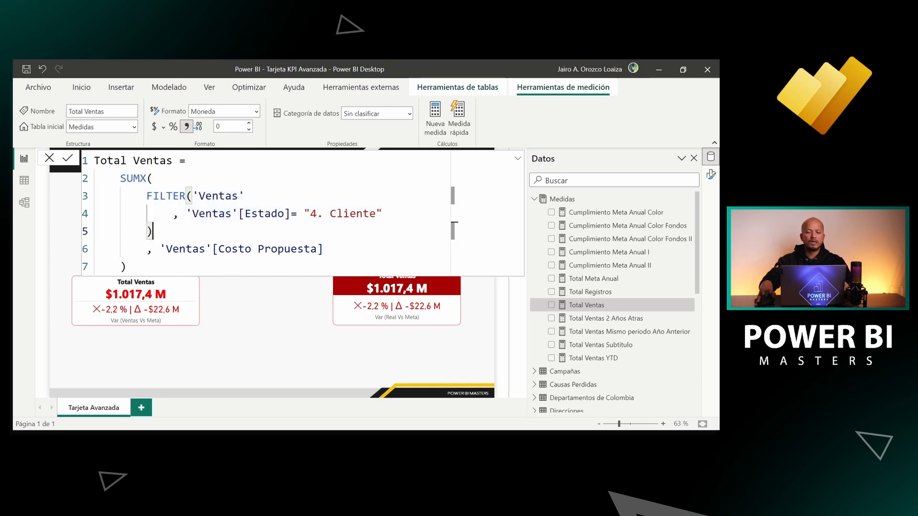
pyautogui.moveTo(147, 249); pyautogui.dragTo(128, 267)
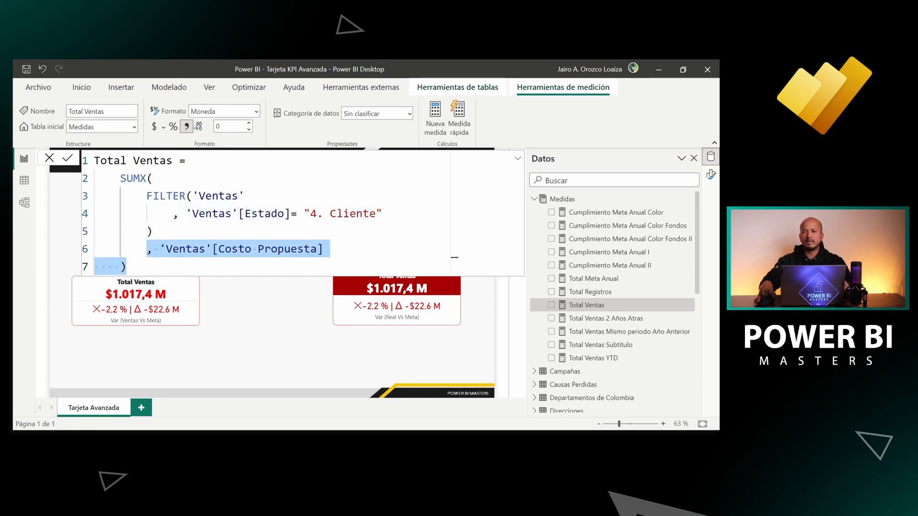
pyautogui.click(453, 265)
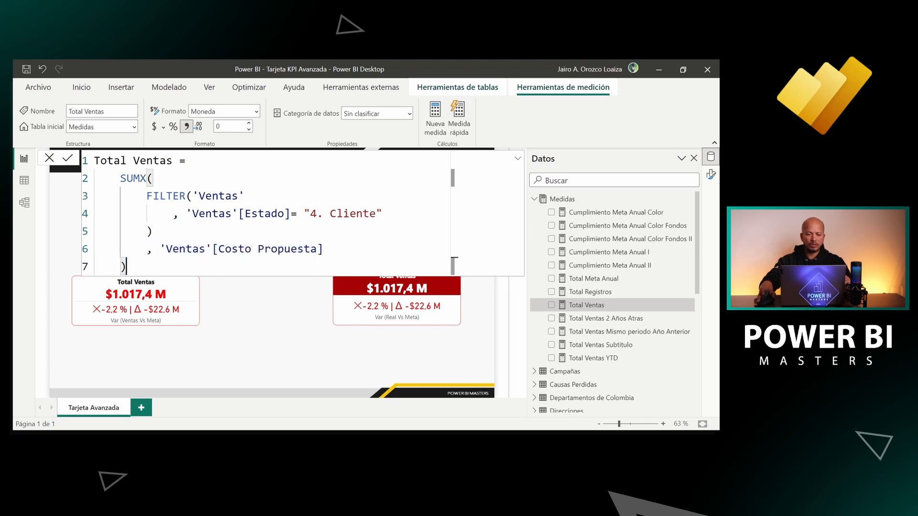
pyautogui.moveTo(120, 178); pyautogui.dragTo(127, 267)
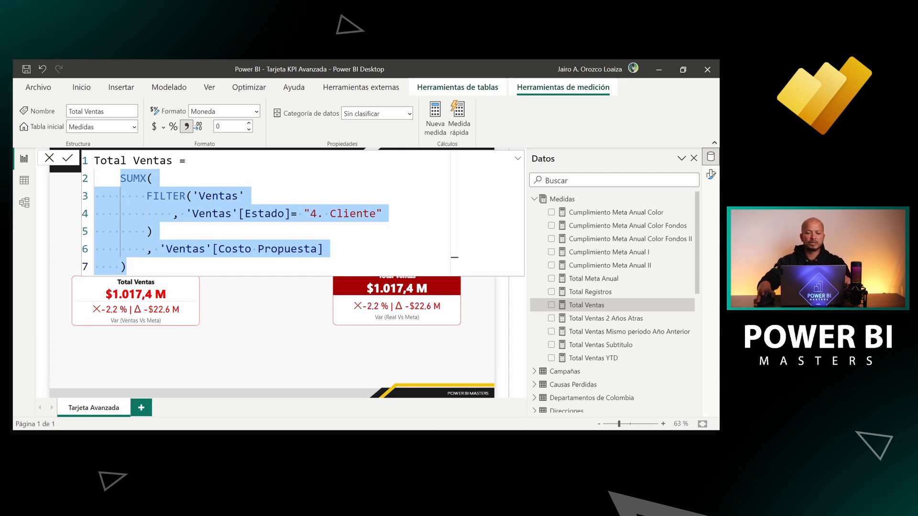
pyautogui.click(154, 178)
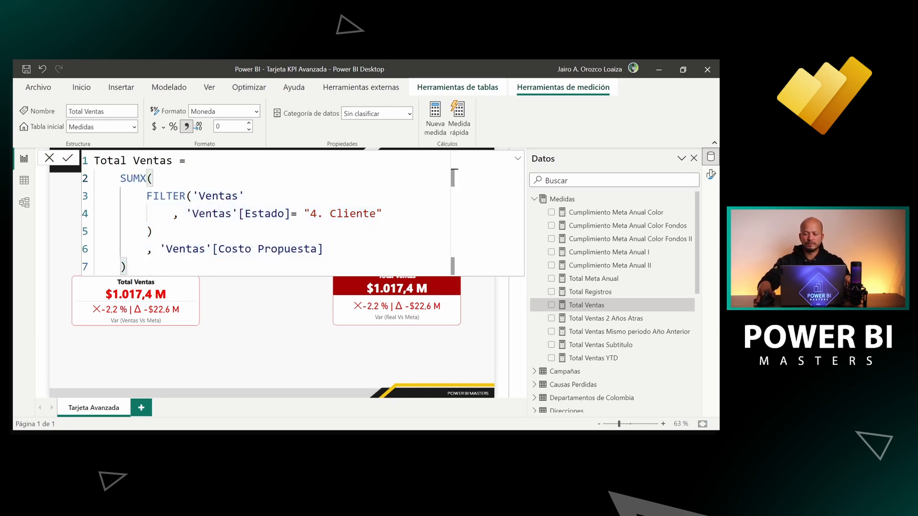
# - Examine the DAX formula of the Total Meta Anual measure
pyautogui.click(610, 281)
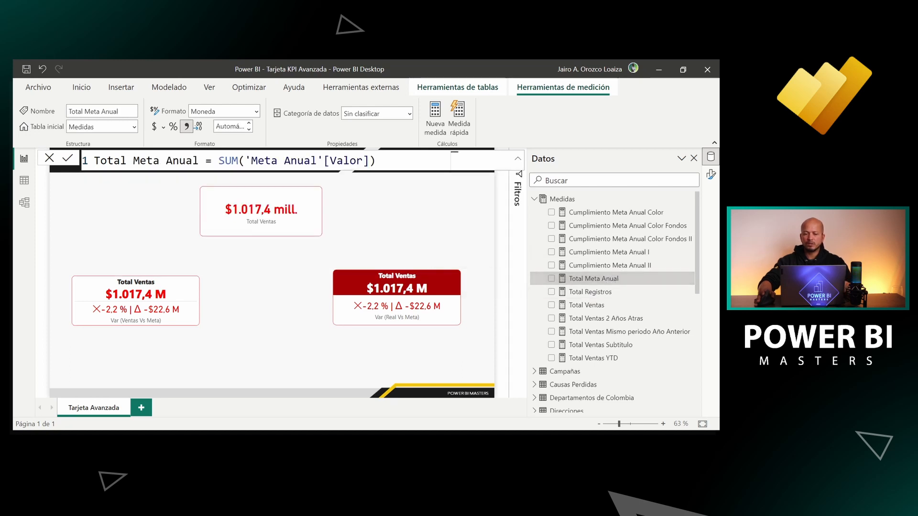
pyautogui.click(453, 161)
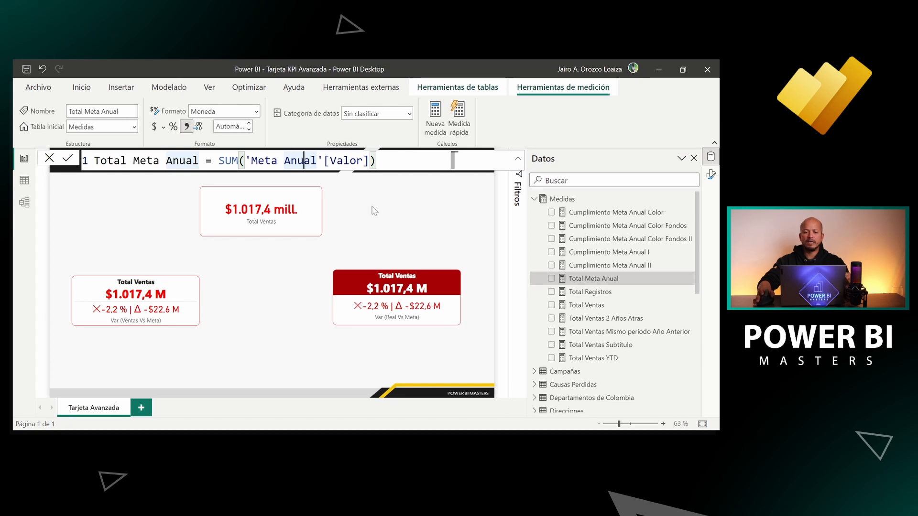
# - Stack the three existing Total Ventas cards in a column along the report page's left side and insert an empty card visual
pyautogui.moveTo(288, 216); pyautogui.dragTo(156, 221)
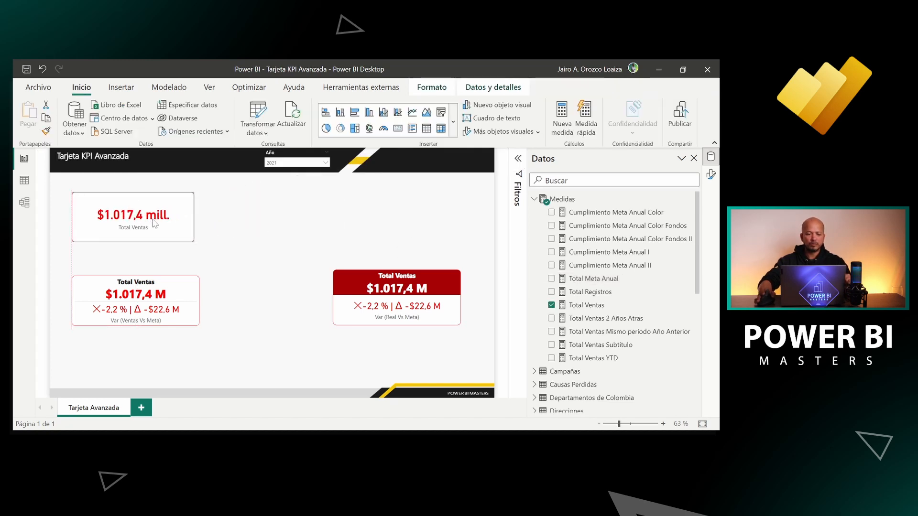
pyautogui.click(278, 249)
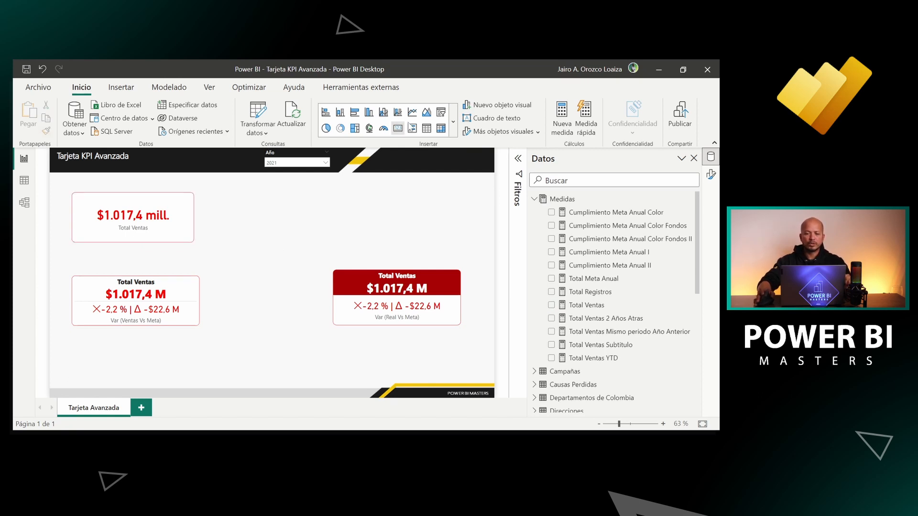
pyautogui.click(398, 130)
pyautogui.moveTo(277, 210); pyautogui.dragTo(166, 348)
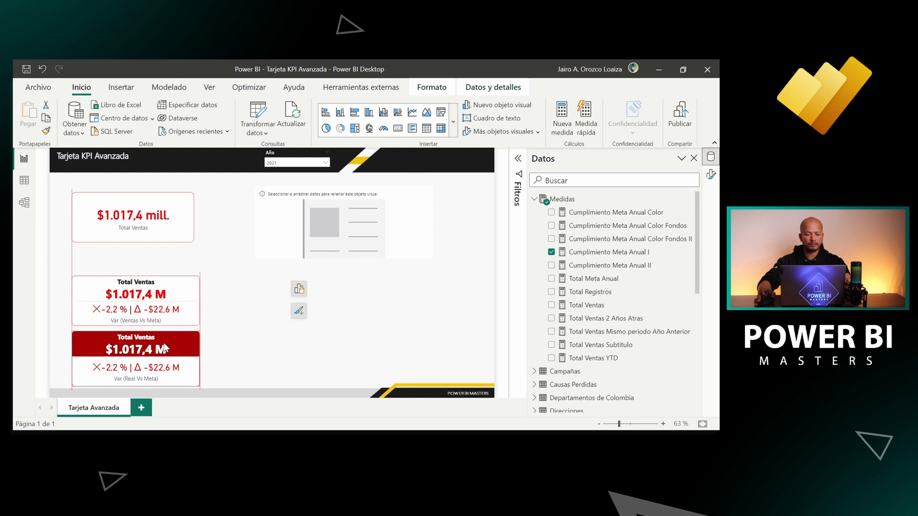
pyautogui.moveTo(147, 287); pyautogui.dragTo(141, 270)
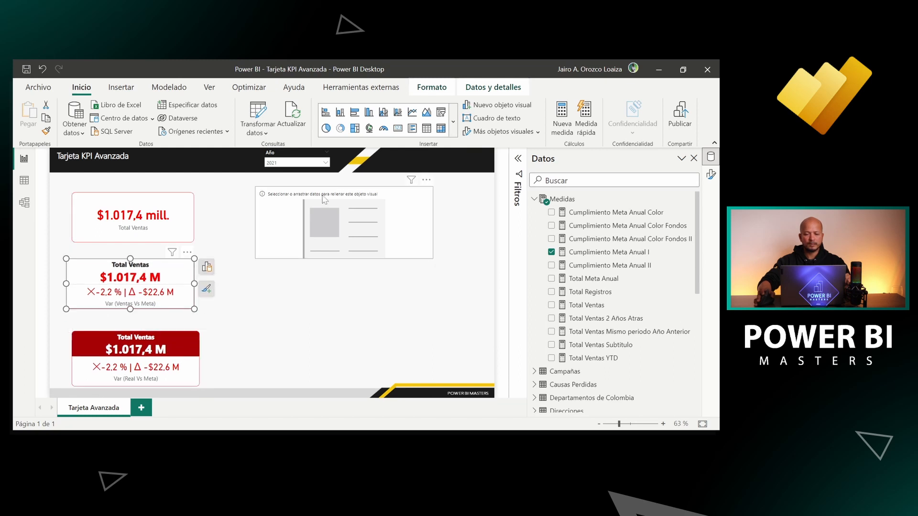
# - Enlarge the empty card visual, position it beside the stacked cards, and open its format settings
pyautogui.moveTo(414, 242); pyautogui.dragTo(454, 348)
pyautogui.moveTo(375, 280); pyautogui.dragTo(381, 268)
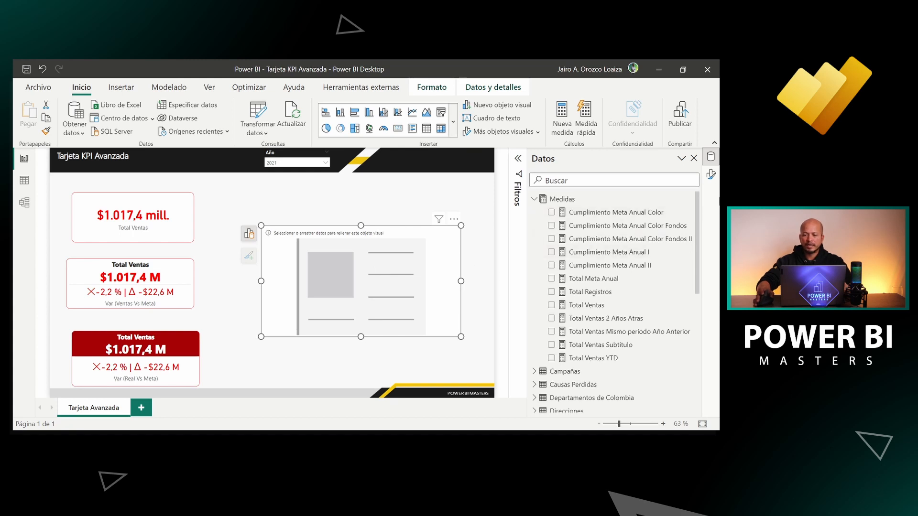
pyautogui.click(711, 175)
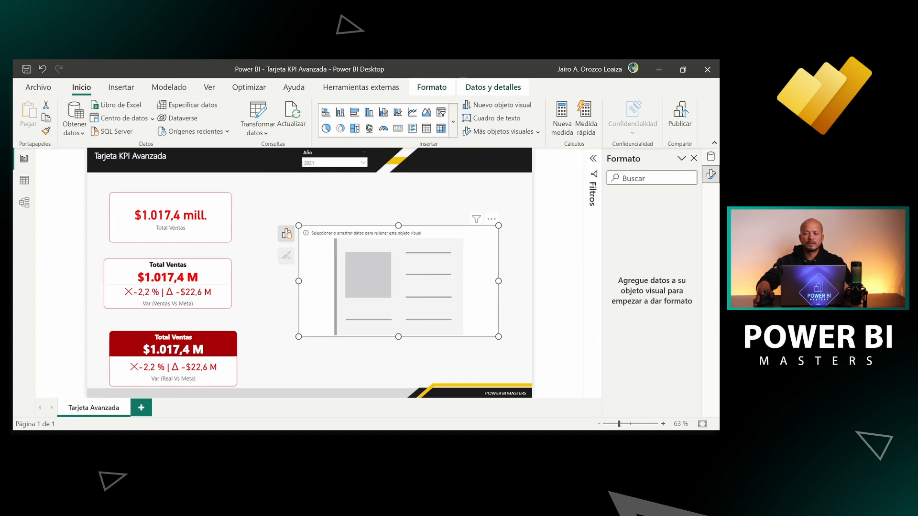
# - Add the Total Ventas measure to the empty card and show the card's visual type and field settings
pyautogui.click(711, 158)
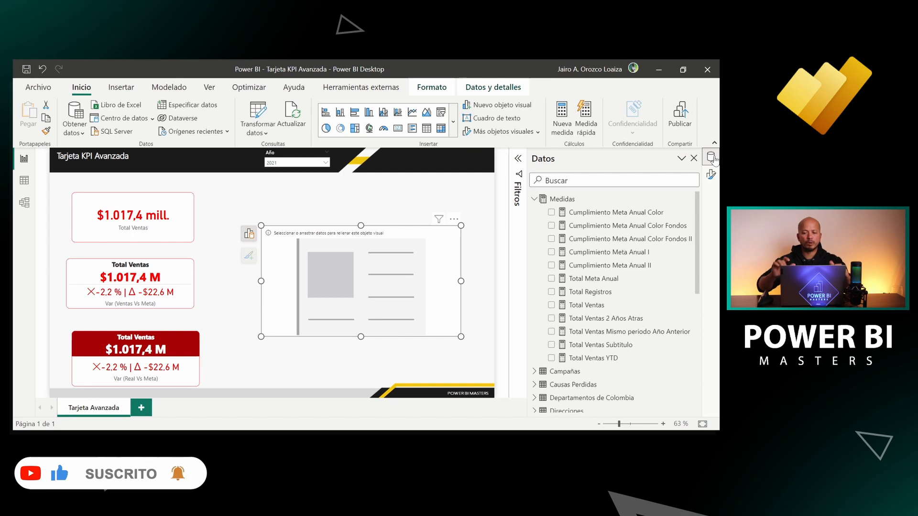
pyautogui.click(551, 306)
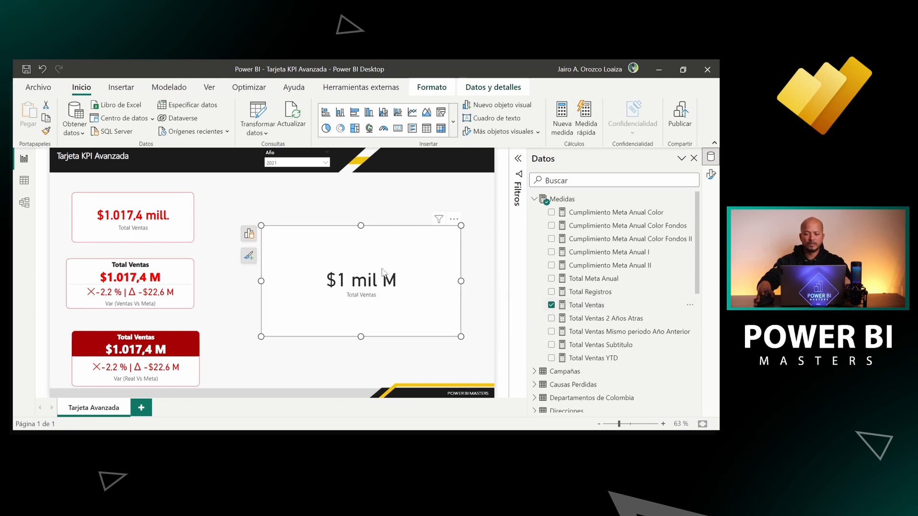
pyautogui.click(249, 236)
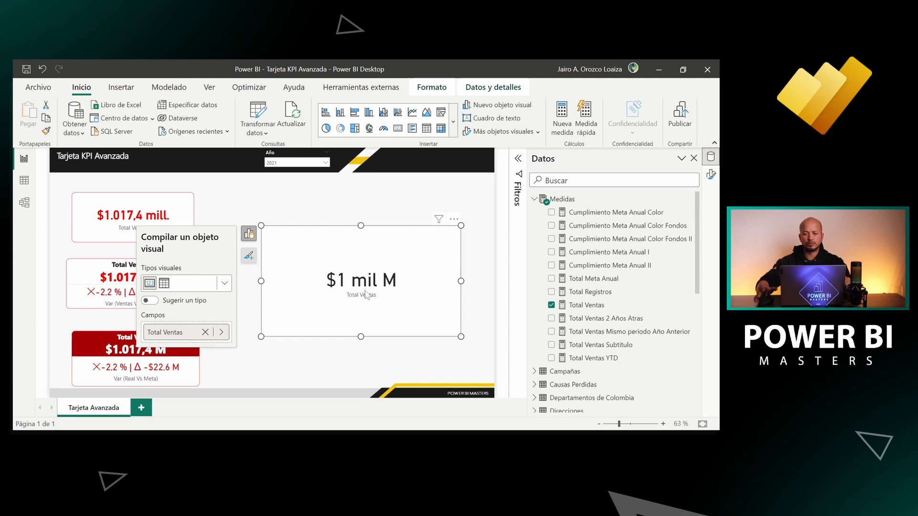
# - Turn on the new card's title and set its text to "Total Ventas"
pyautogui.click(711, 174)
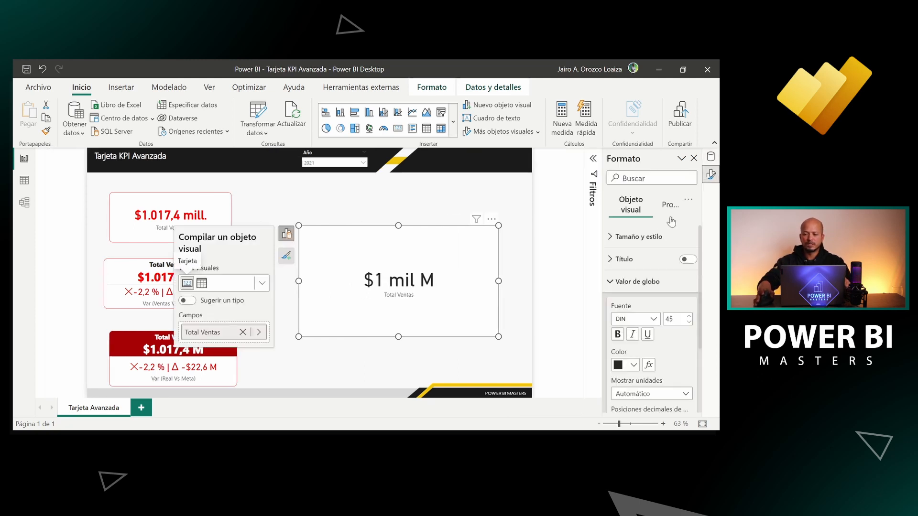
pyautogui.click(635, 282)
pyautogui.click(627, 261)
pyautogui.click(686, 260)
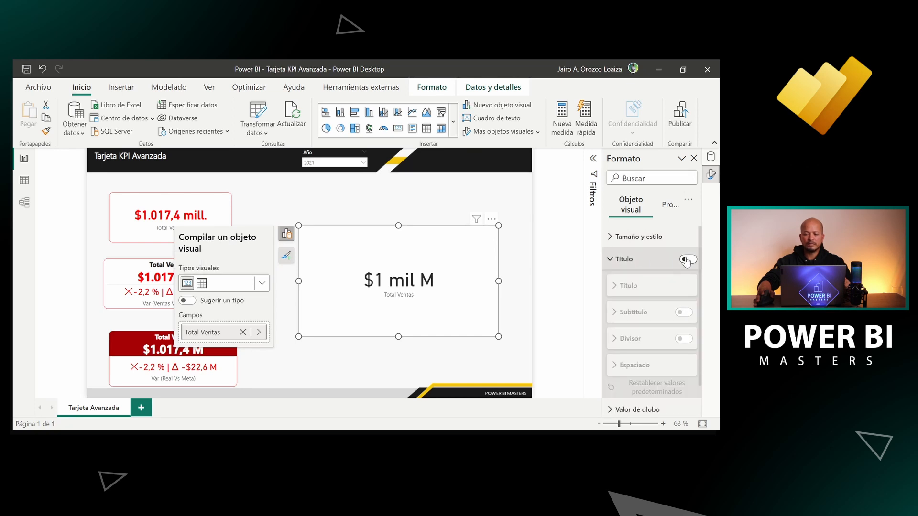
pyautogui.click(627, 285)
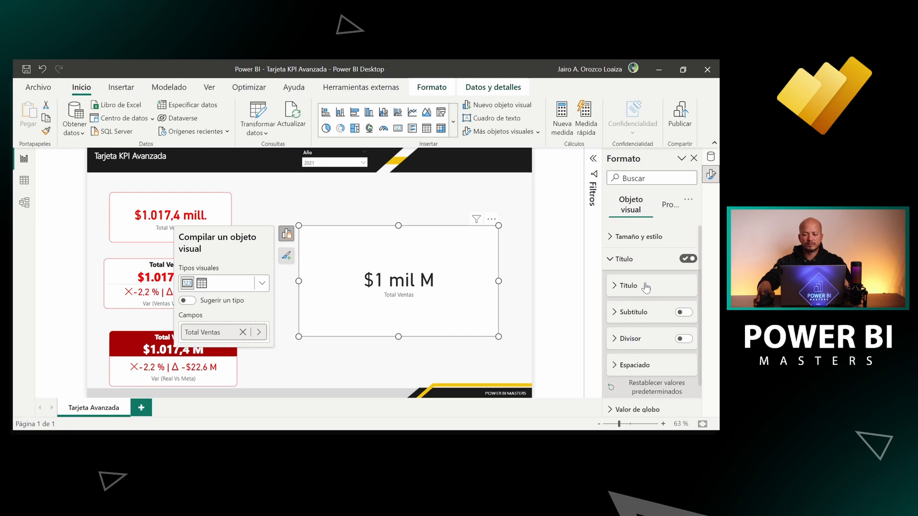
pyautogui.click(630, 287)
pyautogui.click(644, 314)
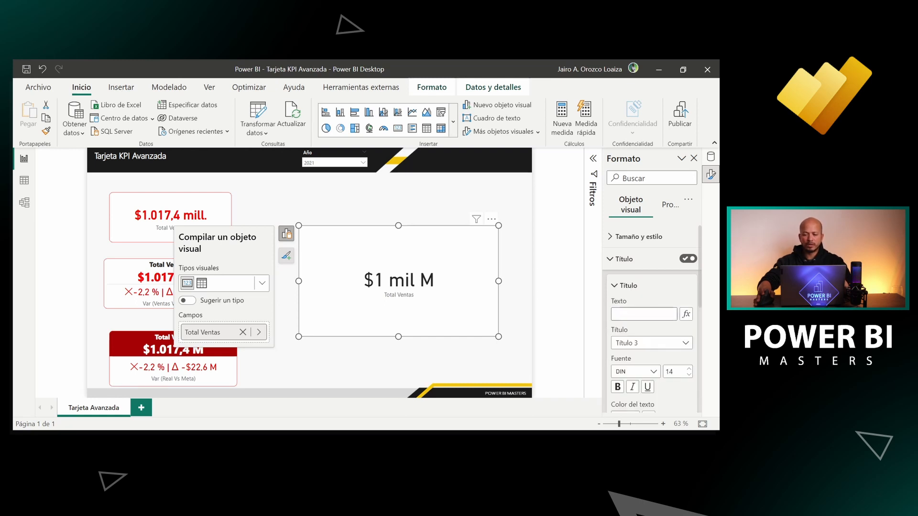
pyautogui.write('Total')
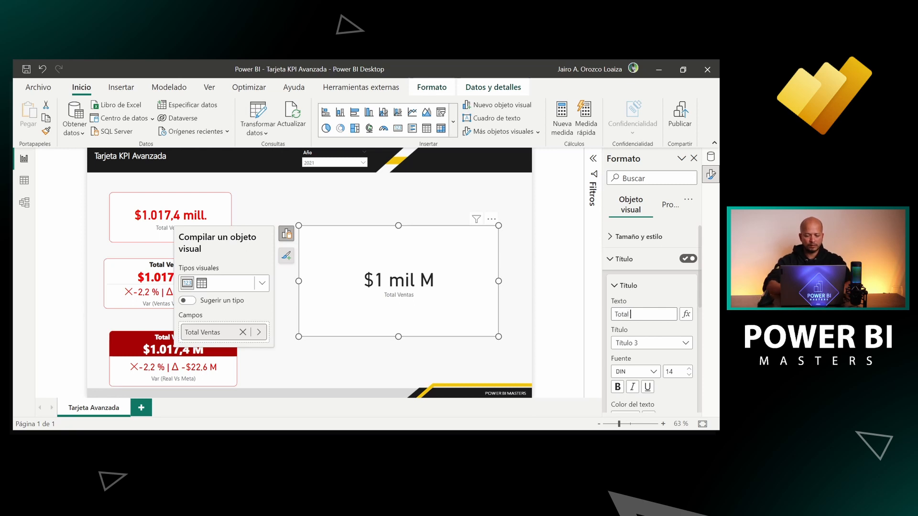
pyautogui.press('Return')
pyautogui.write('Ventas')
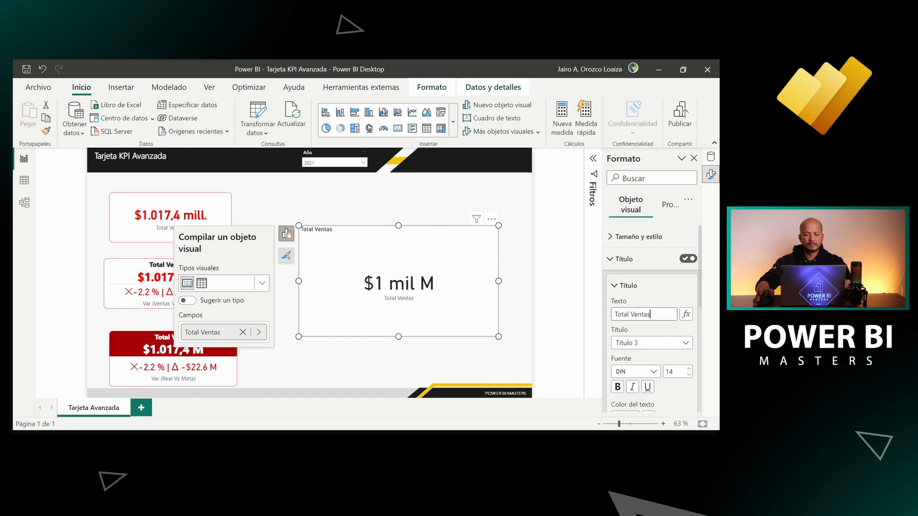
pyautogui.scroll(-2, 636, 244)
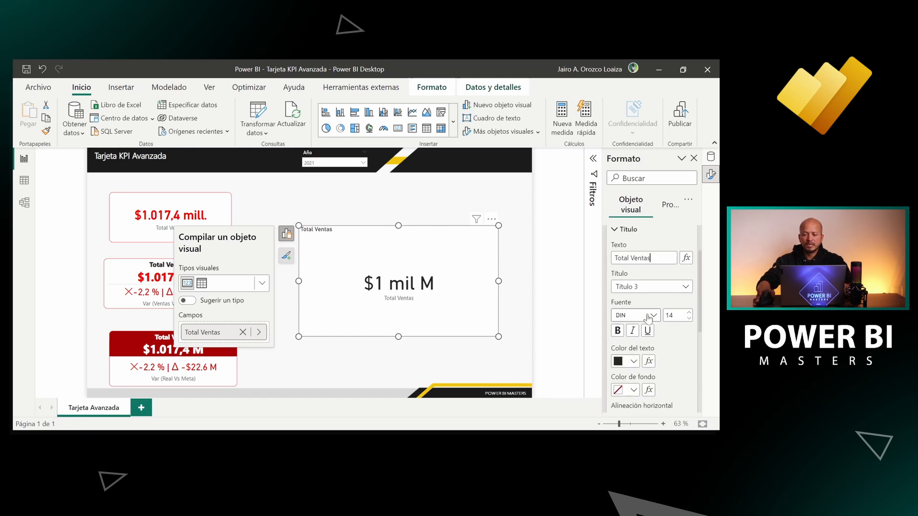
pyautogui.click(627, 229)
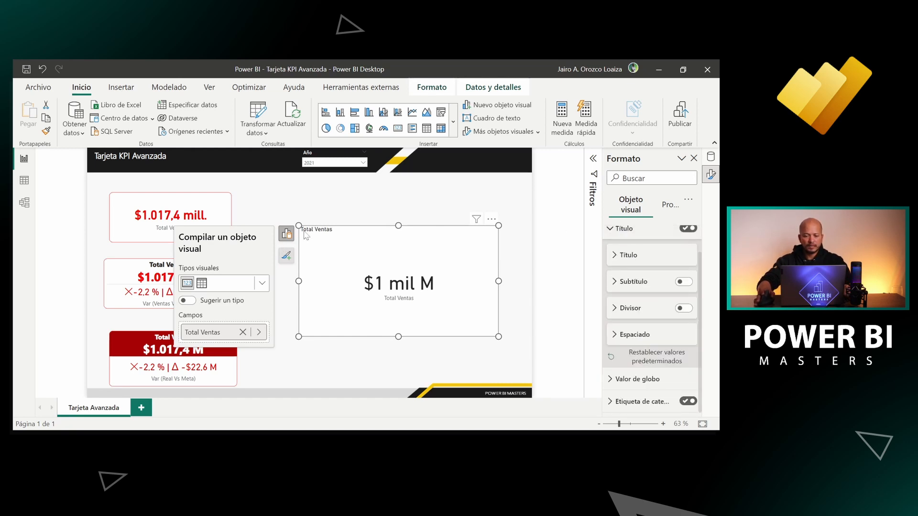
# - Format the new card's title in bold at font size 18 with centred horizontal alignment
pyautogui.click(621, 256)
pyautogui.scroll(-2, 641, 286)
pyautogui.click(689, 282)
pyautogui.click(688, 283)
pyautogui.click(618, 302)
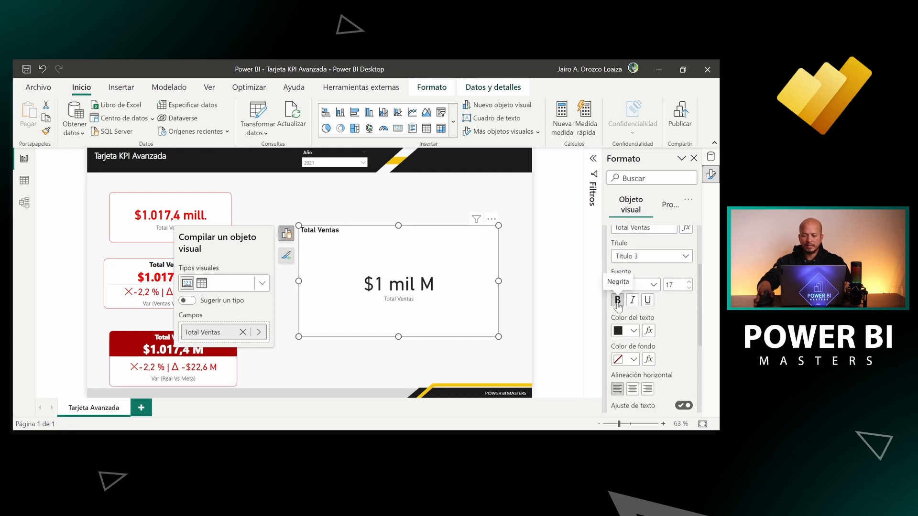
pyautogui.click(632, 389)
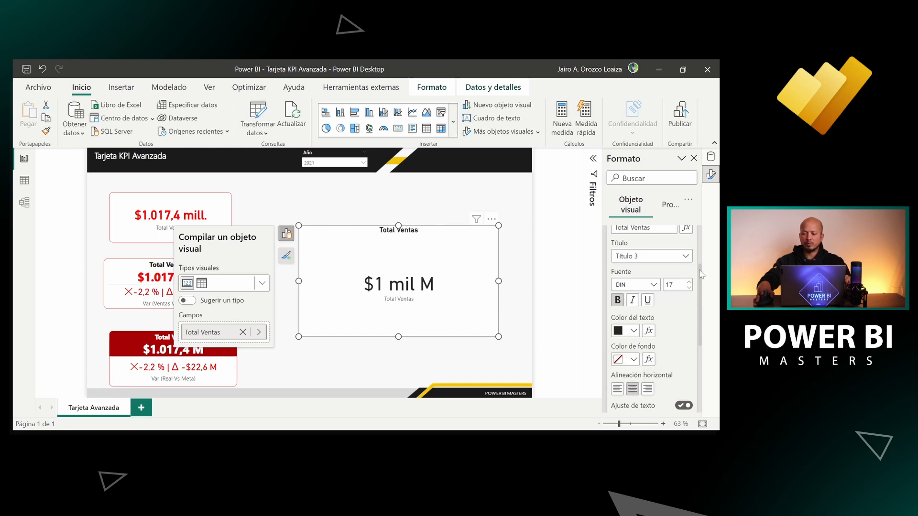
pyautogui.click(689, 283)
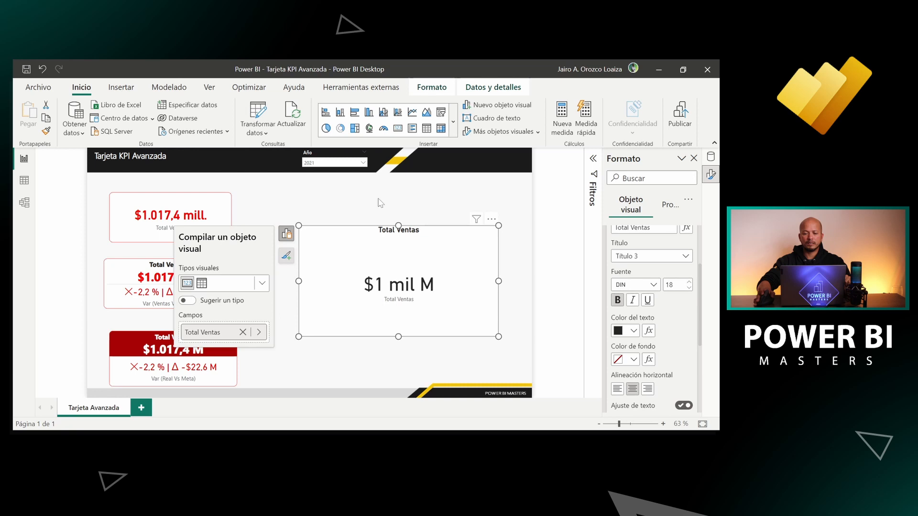
pyautogui.scroll(1, 695, 340)
pyautogui.scroll(1, 694, 341)
pyautogui.click(628, 254)
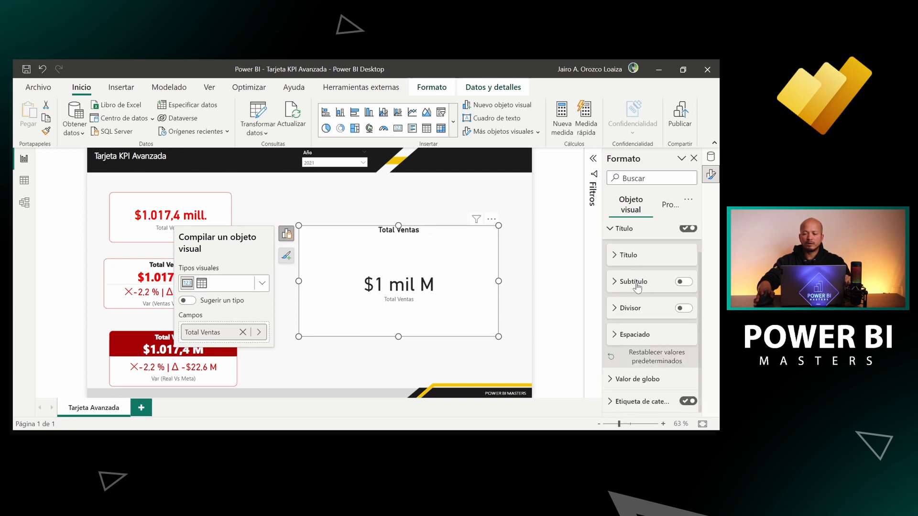
# - Turn on the new card's subtitle and compare its settings with the subtitle of the middle Total Ventas card
pyautogui.click(680, 283)
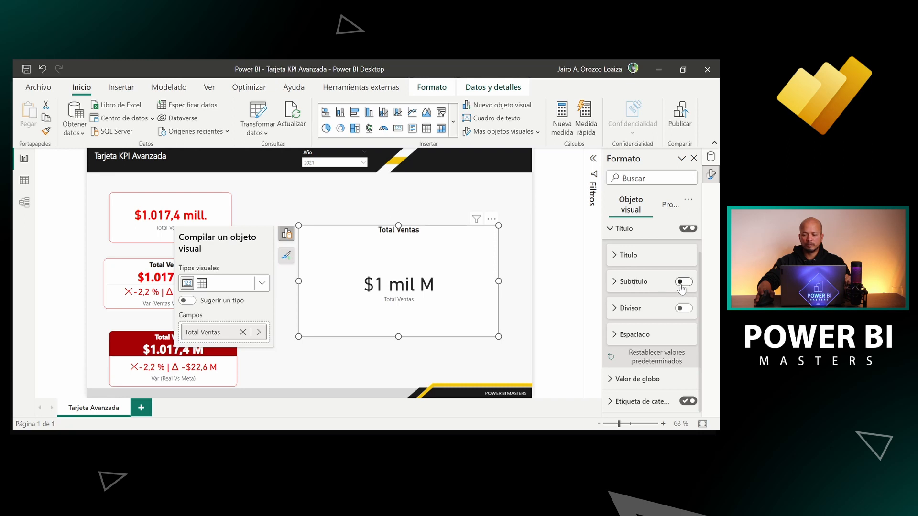
pyautogui.click(642, 283)
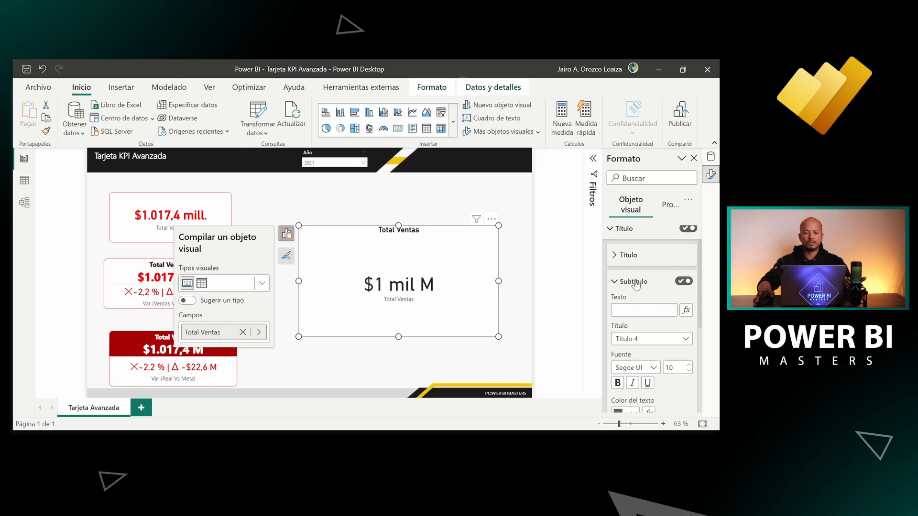
pyautogui.click(145, 266)
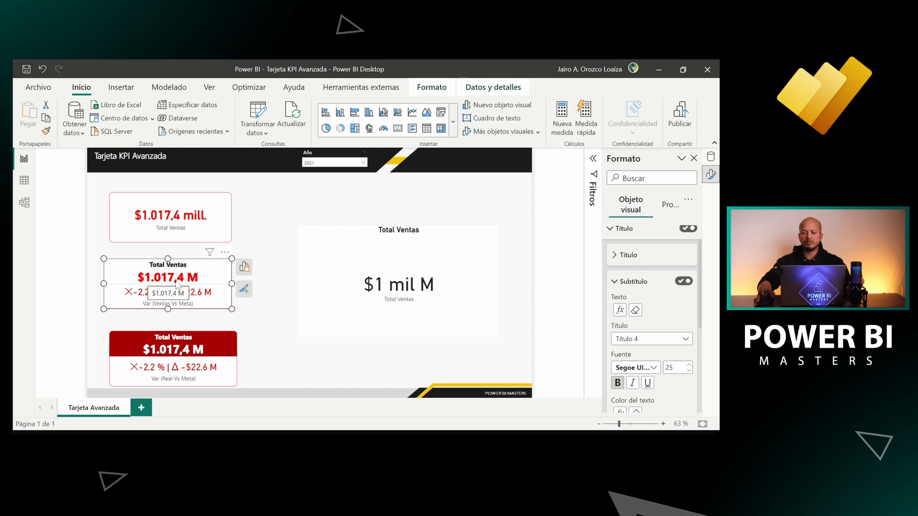
pyautogui.click(420, 239)
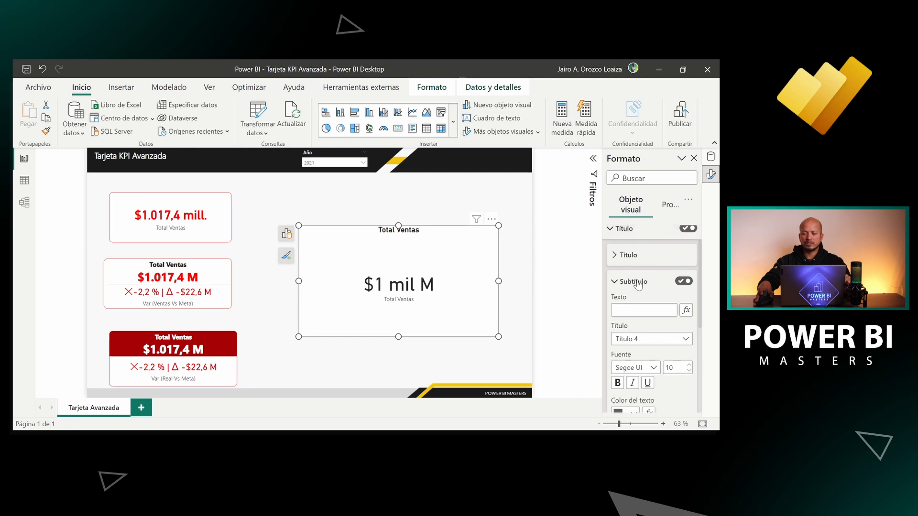
pyautogui.click(640, 309)
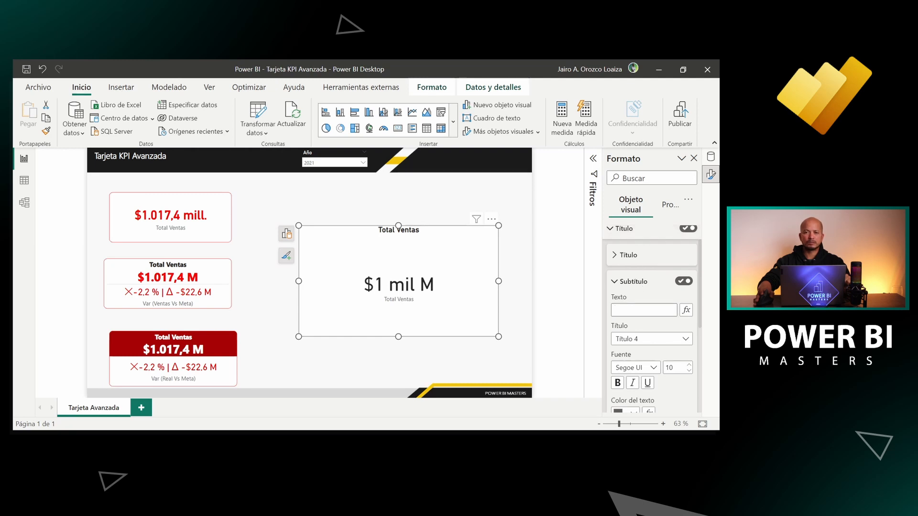
# - Try to base the new card's subtitle text on the Total Ventas measure as a field value
pyautogui.click(686, 310)
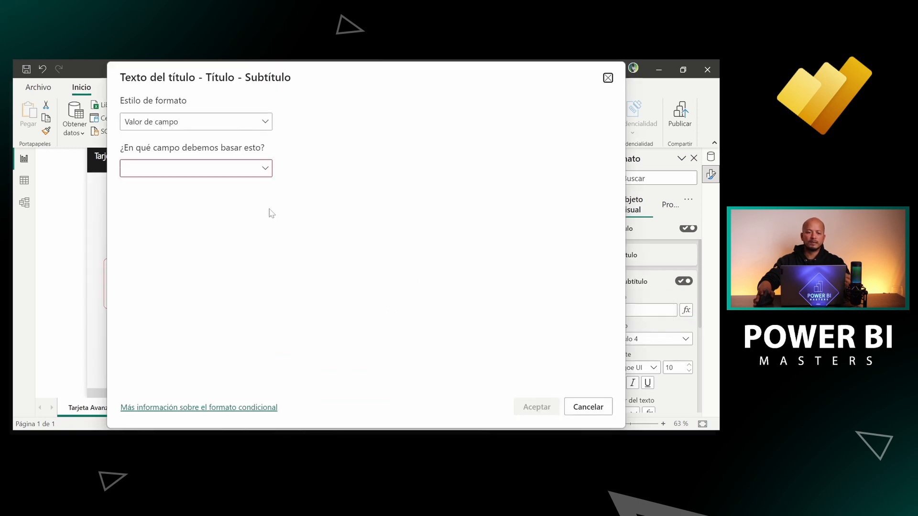
pyautogui.click(242, 171)
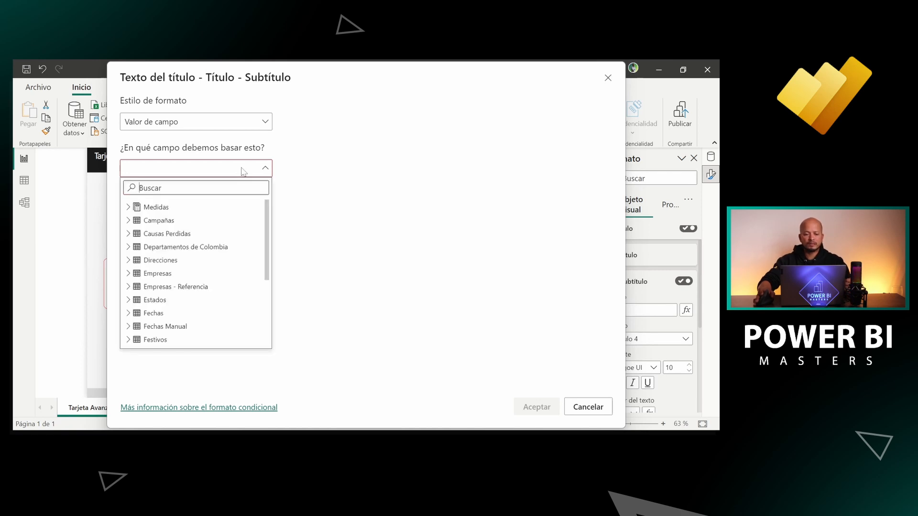
pyautogui.click(128, 207)
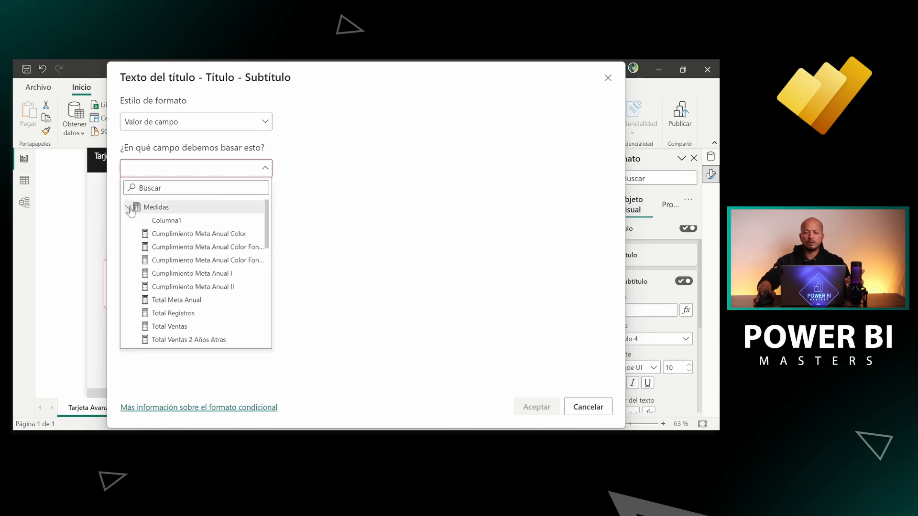
pyautogui.click(174, 329)
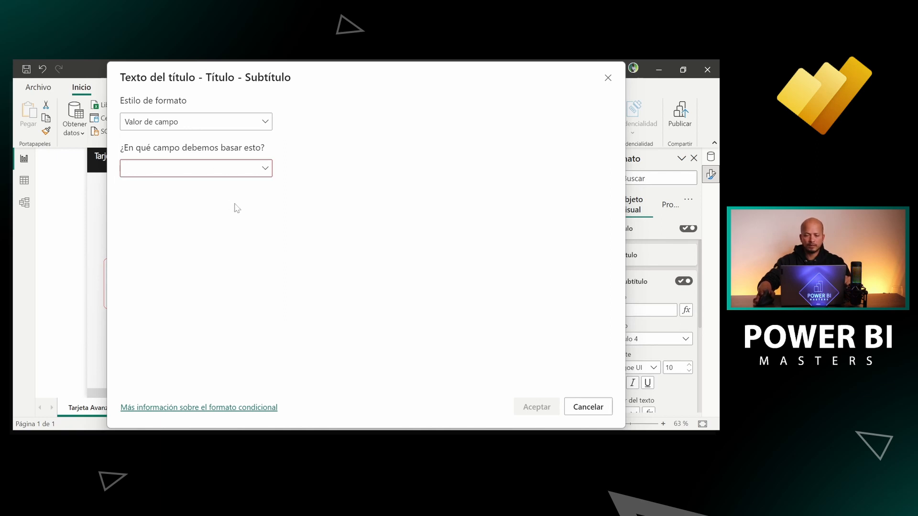
pyautogui.click(220, 167)
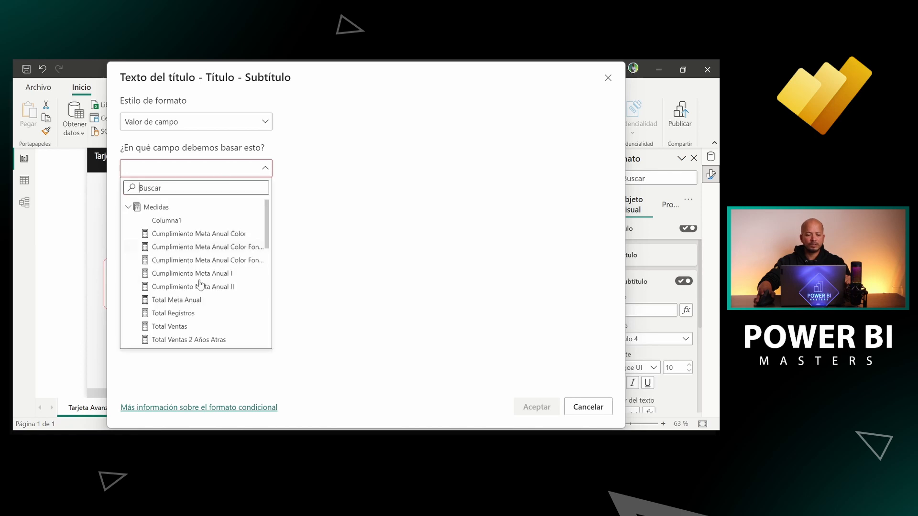
pyautogui.click(172, 326)
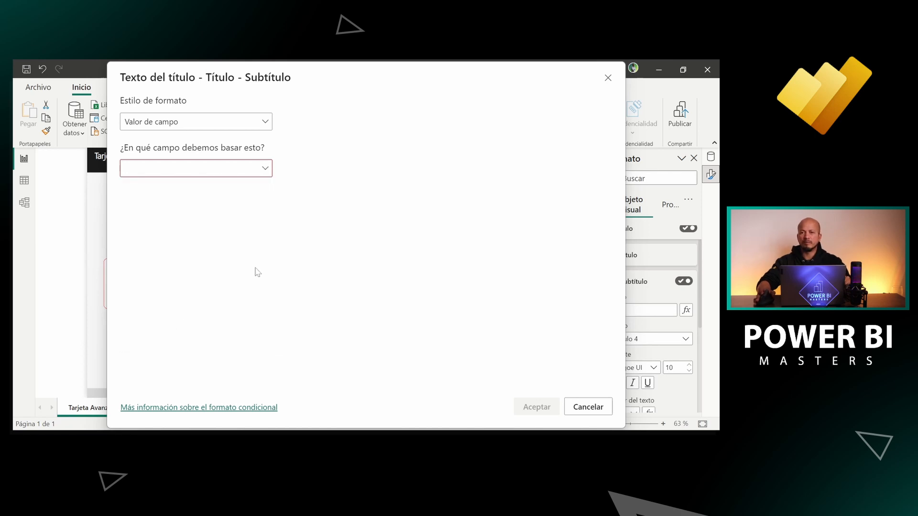
pyautogui.click(584, 412)
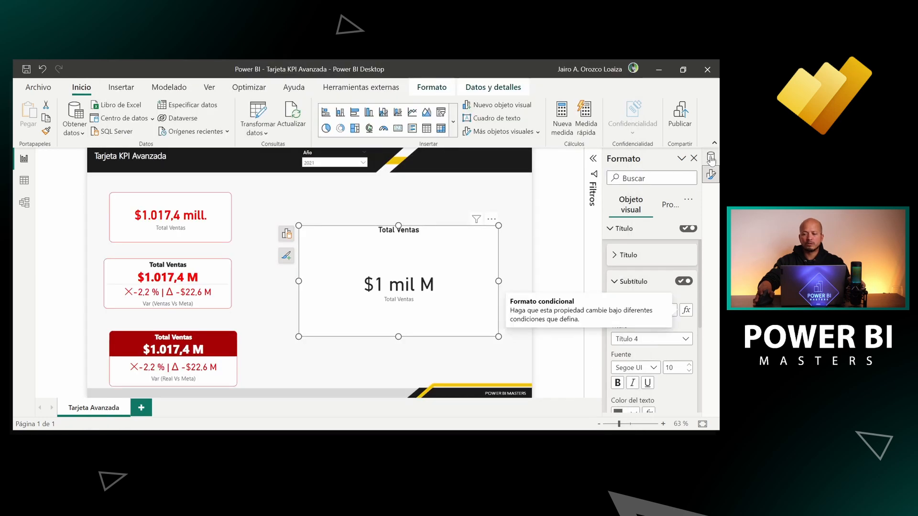
# - Examine the DAX formulas of the Total Ventas and Total Ventas Subtitulo measures
pyautogui.click(711, 159)
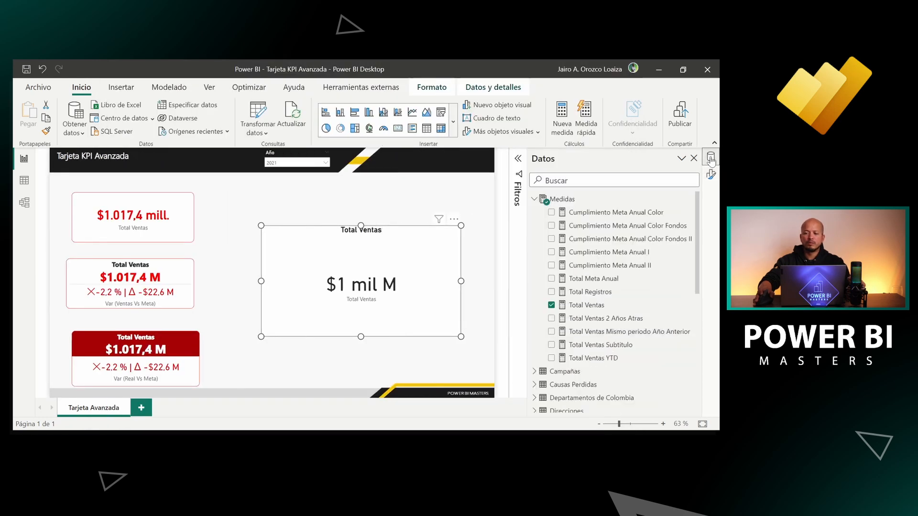
pyautogui.click(591, 306)
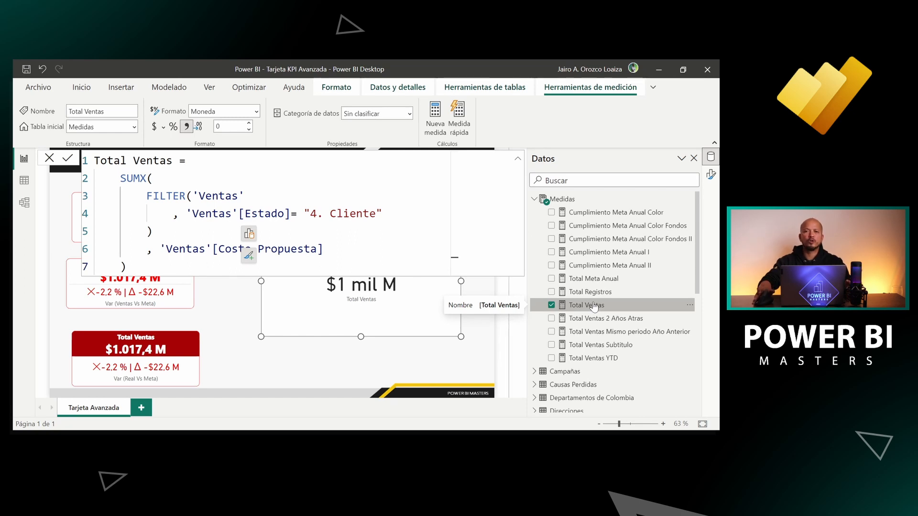
pyautogui.click(601, 345)
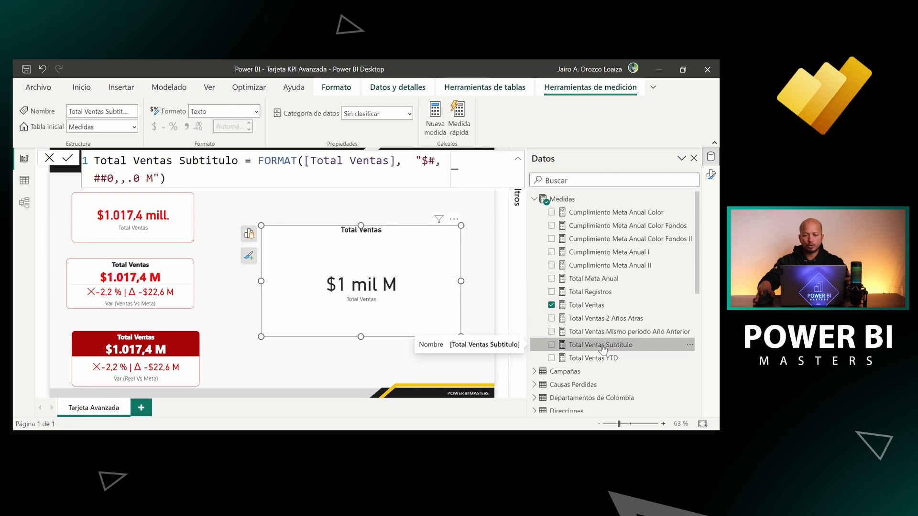
# - Break the Total Ventas Subtitulo formula so that FORMAT( and its [Total Ventas] argument each start on their own indented line
pyautogui.click(323, 162)
pyautogui.scroll(3, 323, 162)
pyautogui.click(305, 163)
pyautogui.hotkey('alt', 'Return')
pyautogui.press('Tab')
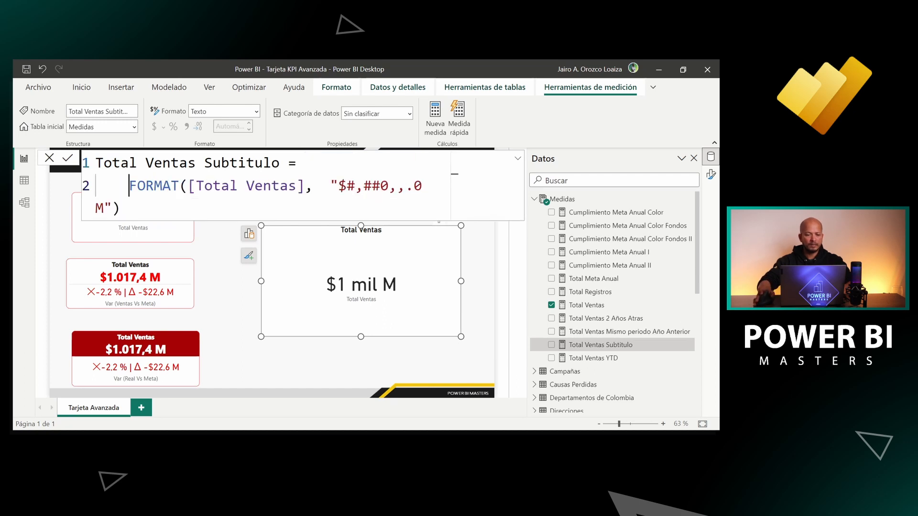
pyautogui.press('Right')
pyautogui.press('Right')
pyautogui.press('Right')
pyautogui.press('Right')
pyautogui.press('Right')
pyautogui.press('Right')
pyautogui.press('Right')
pyautogui.hotkey('alt', 'Return')
pyautogui.press('Tab')
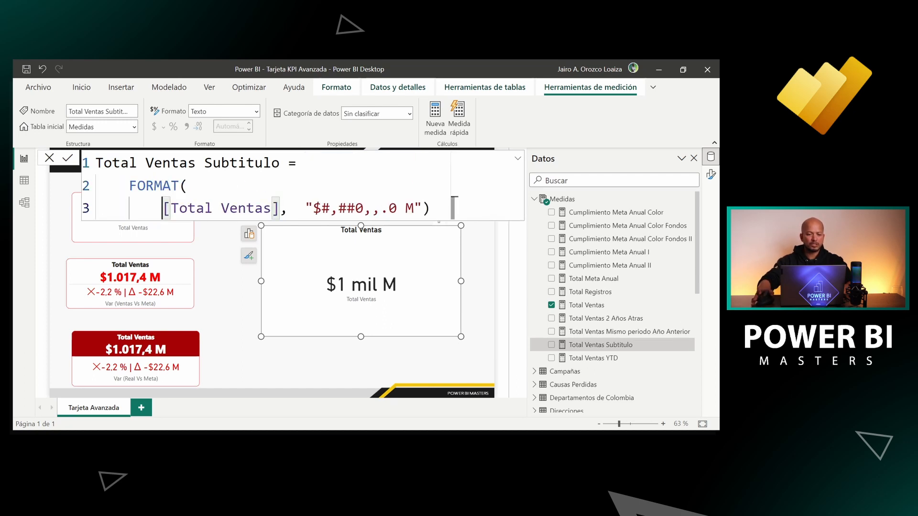
# - Put the formula's "$#,##0,,.0 M" format string and the closing parenthesis on separate lines, aligning the parenthesis with FORMAT
pyautogui.hotkey('shift', 'Return')
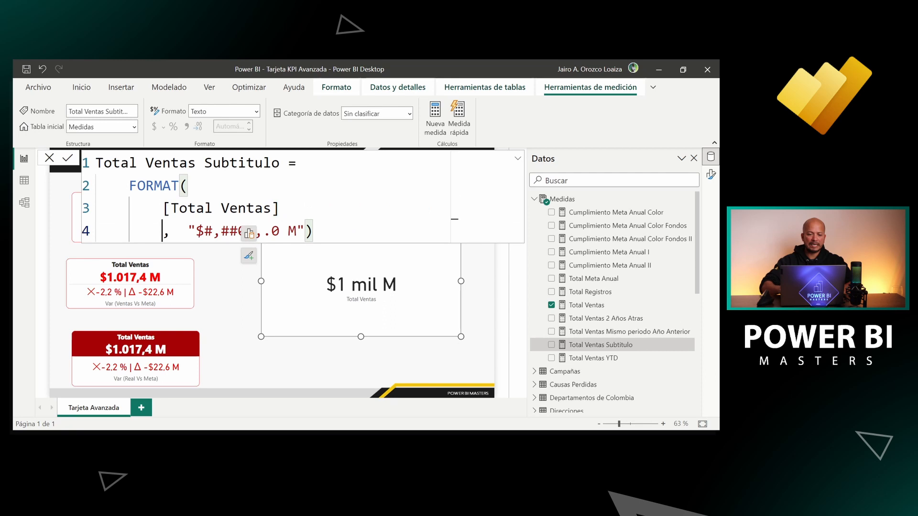
pyautogui.hotkey('ctrl', 'Right')
pyautogui.hotkey('ctrl', 'Right')
pyautogui.hotkey('ctrl', 'Right')
pyautogui.hotkey('ctrl', 'Right')
pyautogui.press('Right')
pyautogui.press('Right')
pyautogui.press('Right')
pyautogui.press('Right')
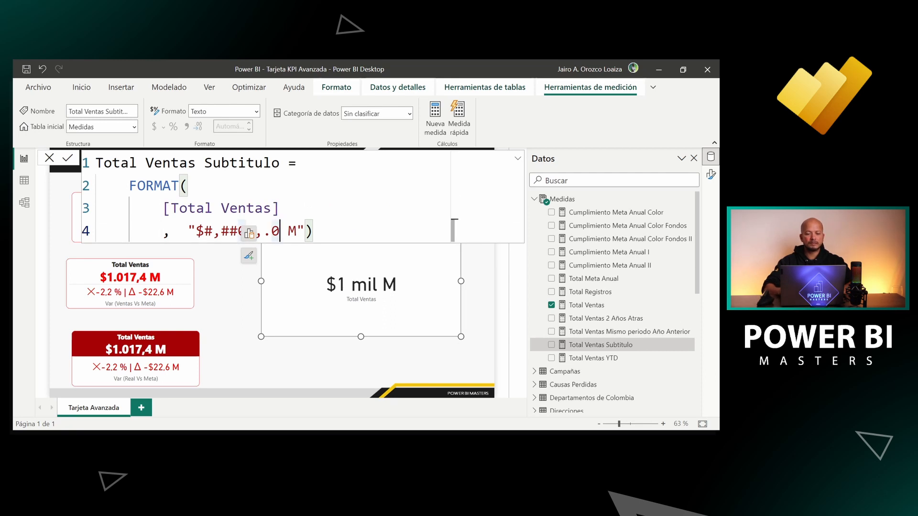
pyautogui.hotkey('shift', 'Return')
pyautogui.hotkey('shift', 'Tab')
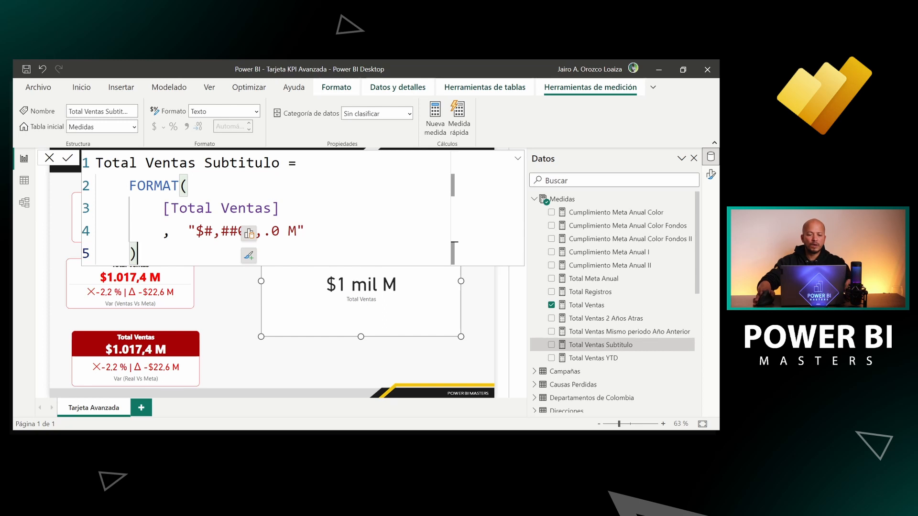
# - Commit the reformatted Total Ventas Subtitulo formula and leave the formula editor
pyautogui.click(298, 209)
pyautogui.click(179, 209)
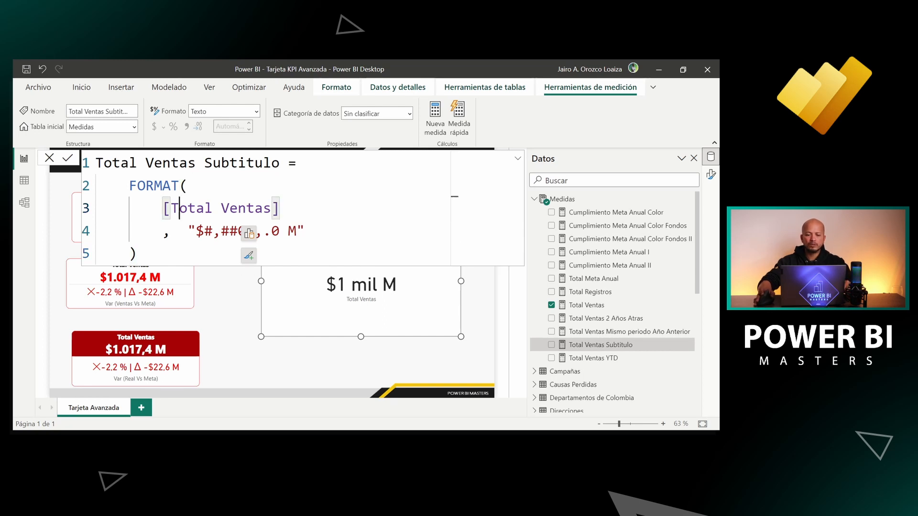
pyautogui.click(162, 254)
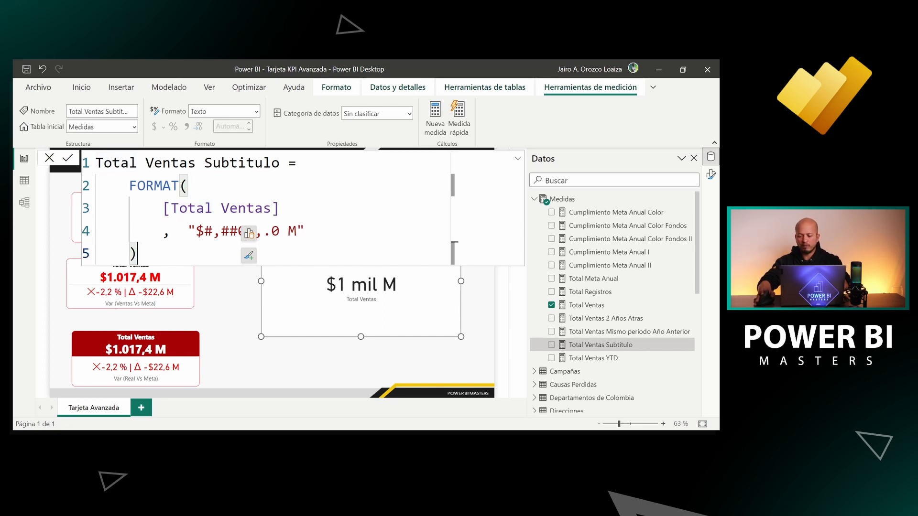
pyautogui.press('Return')
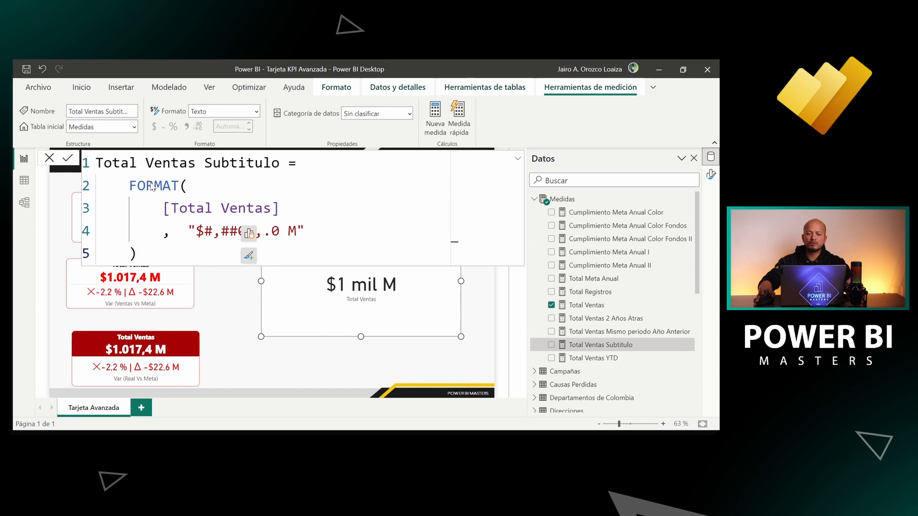
pyautogui.click(244, 286)
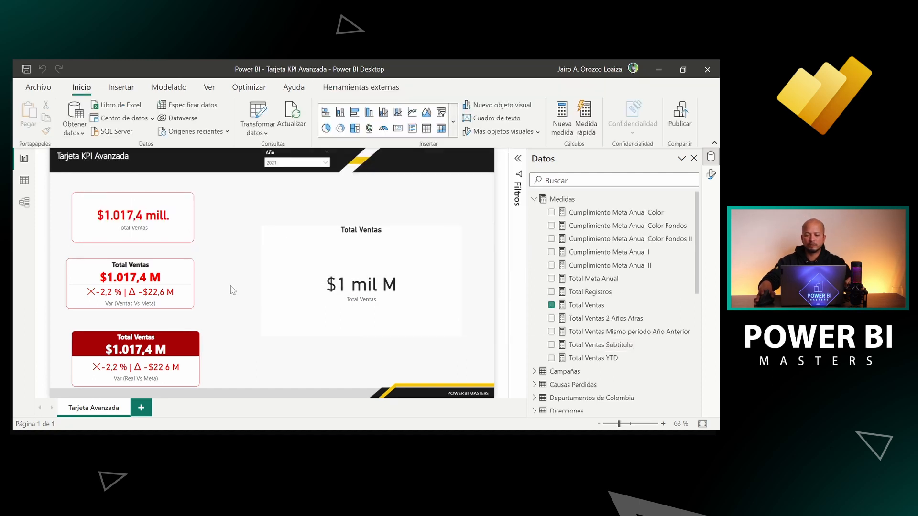
# - Examine the Total Ventas Subtitulo measure's name and its FORMAT expression from the opening function to the closing parenthesis
pyautogui.click(615, 350)
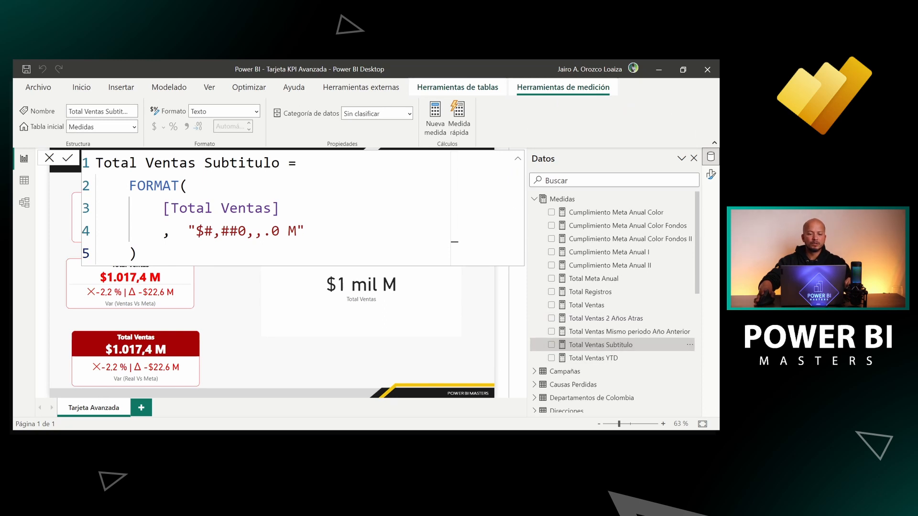
pyautogui.doubleClick(242, 163)
pyautogui.moveTo(130, 185); pyautogui.dragTo(305, 231)
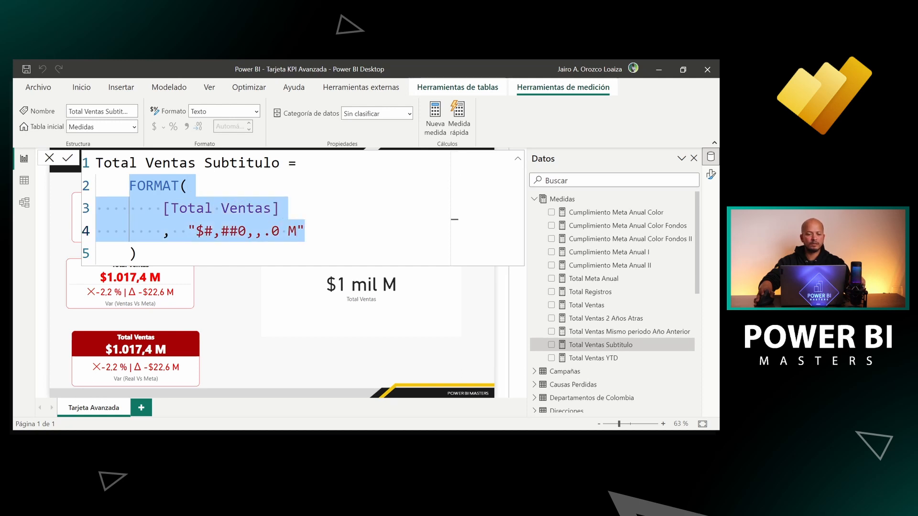
pyautogui.moveTo(304, 231); pyautogui.dragTo(137, 253)
pyautogui.click(138, 253)
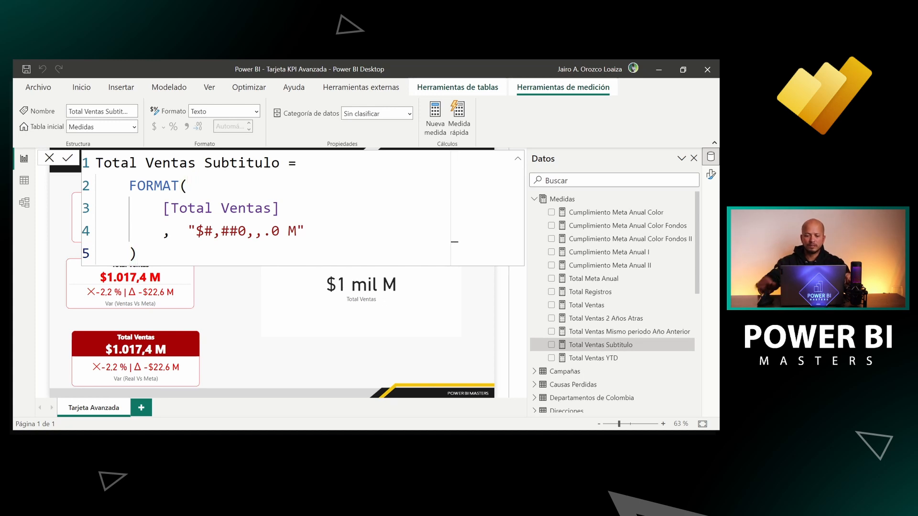
# - Base the new card's subtitle text on the Total Ventas Subtitulo measure, using Valor de campo as the format style
pyautogui.click(412, 302)
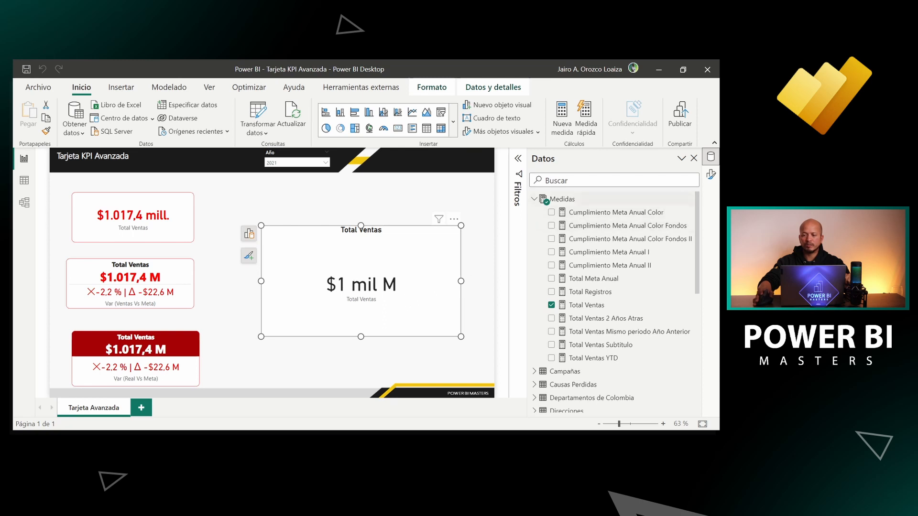
pyautogui.click(711, 175)
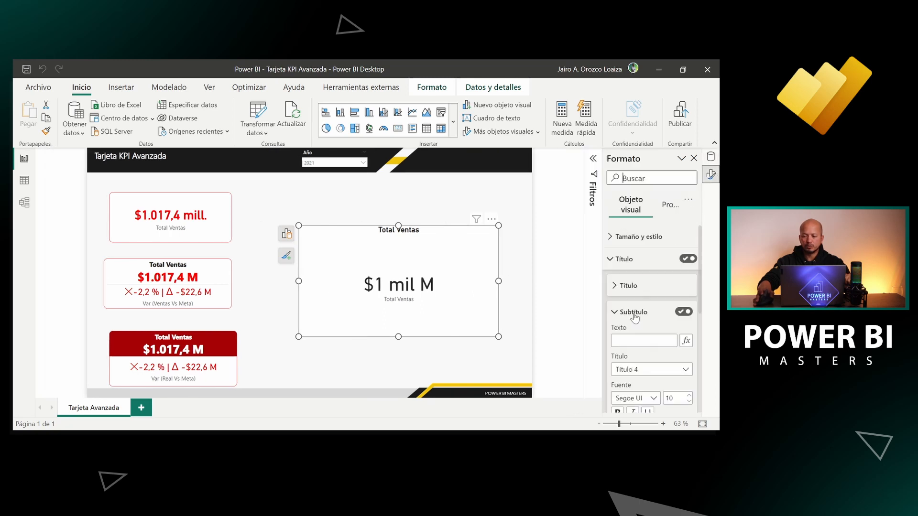
pyautogui.click(640, 340)
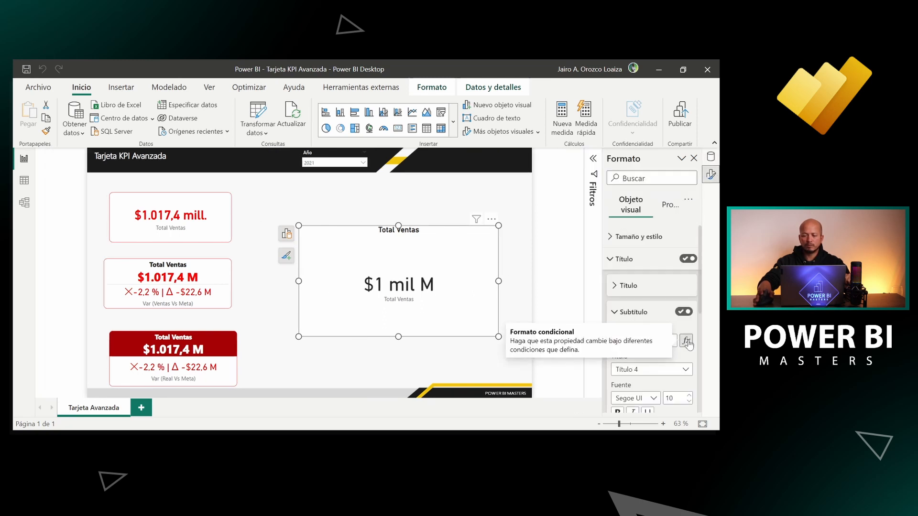
pyautogui.click(227, 171)
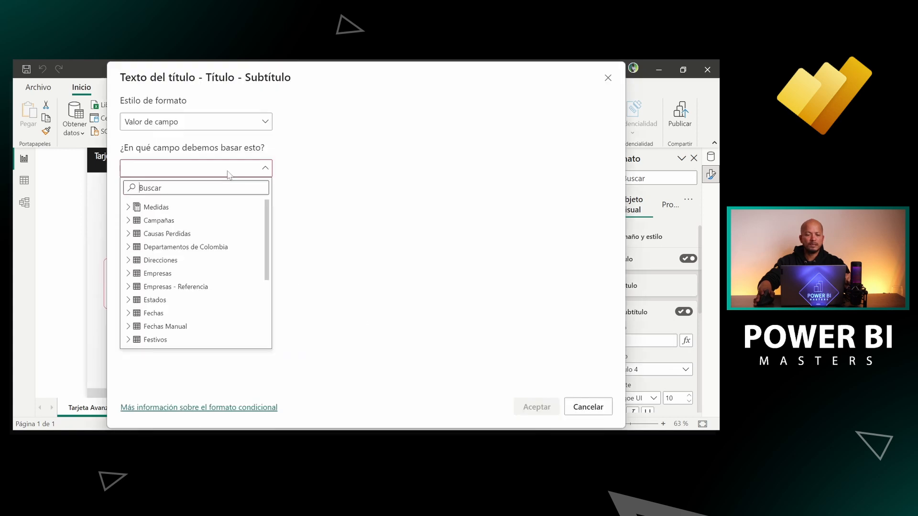
pyautogui.click(129, 207)
pyautogui.scroll(-2, 196, 282)
pyautogui.scroll(-1, 200, 288)
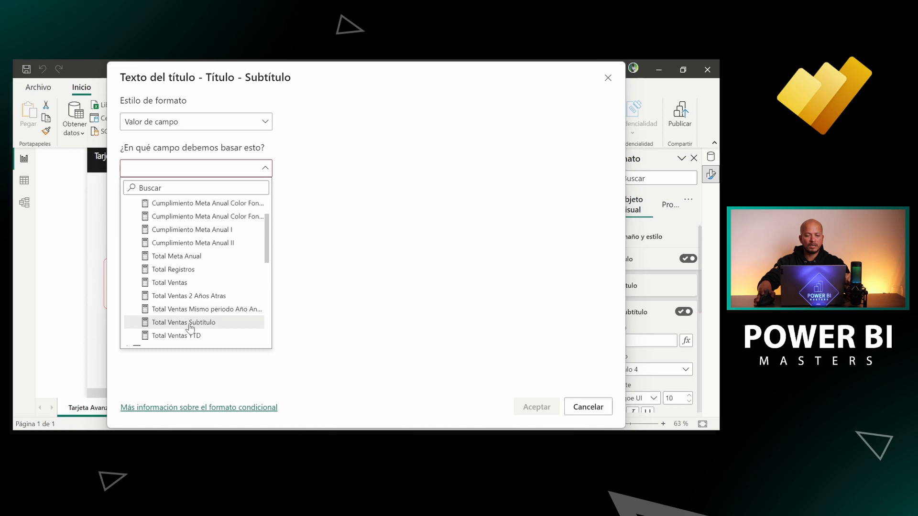
pyautogui.click(190, 323)
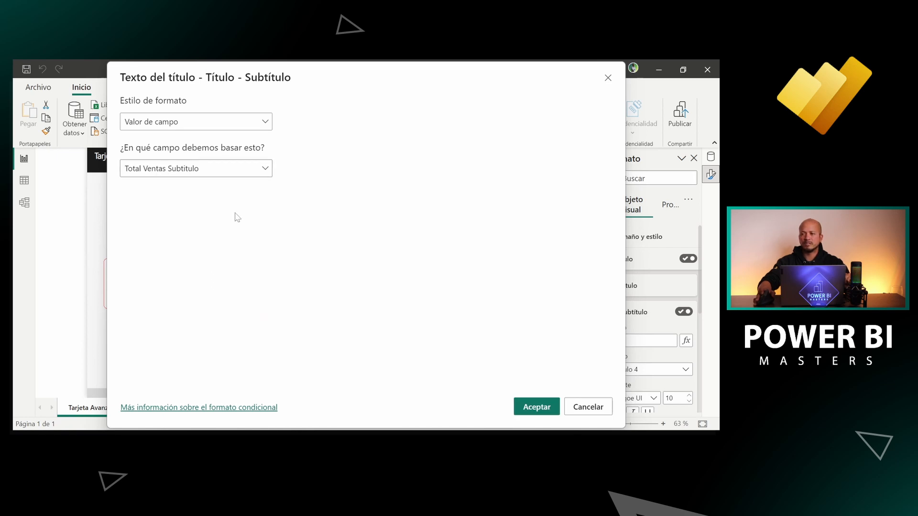
pyautogui.click(546, 410)
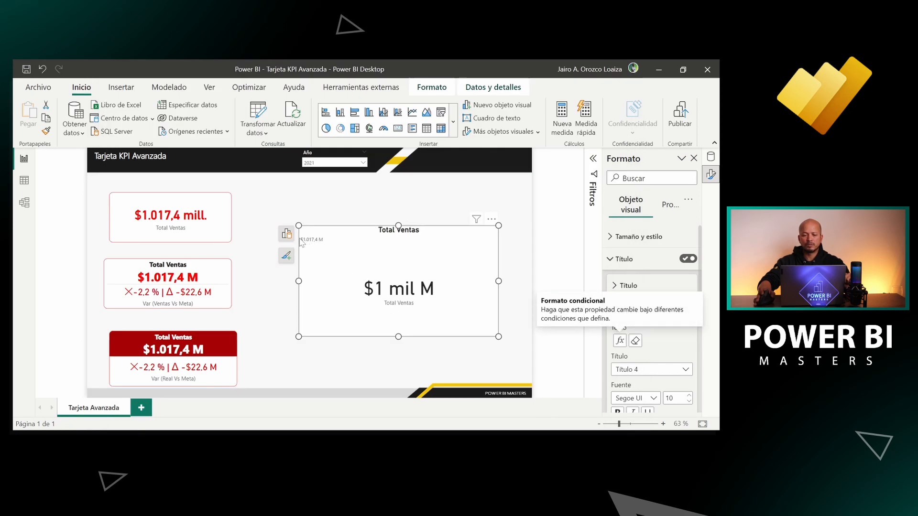
# - Format the card's subtitle as bold text at size 24, centred horizontally
pyautogui.scroll(-2, 681, 354)
pyautogui.click(689, 339)
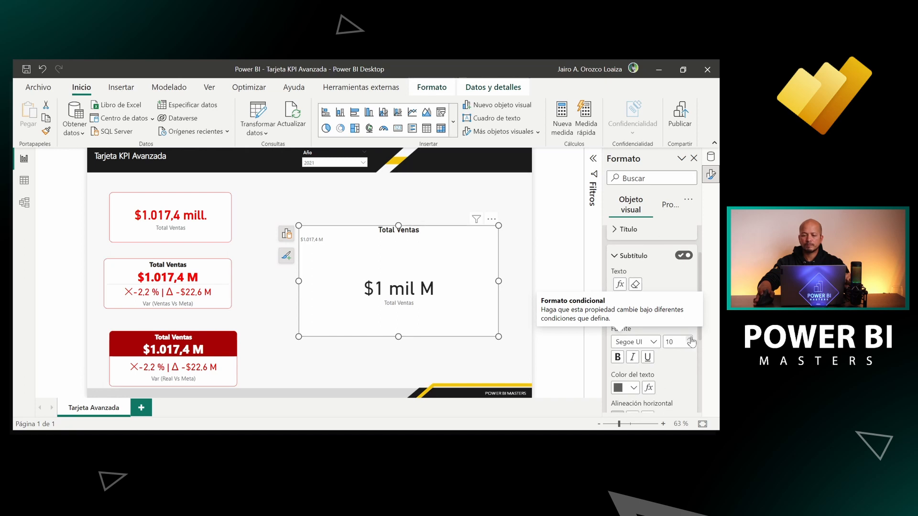
pyautogui.click(689, 339)
pyautogui.click(689, 339)
pyautogui.click(689, 339)
pyautogui.click(689, 339)
pyautogui.click(689, 339)
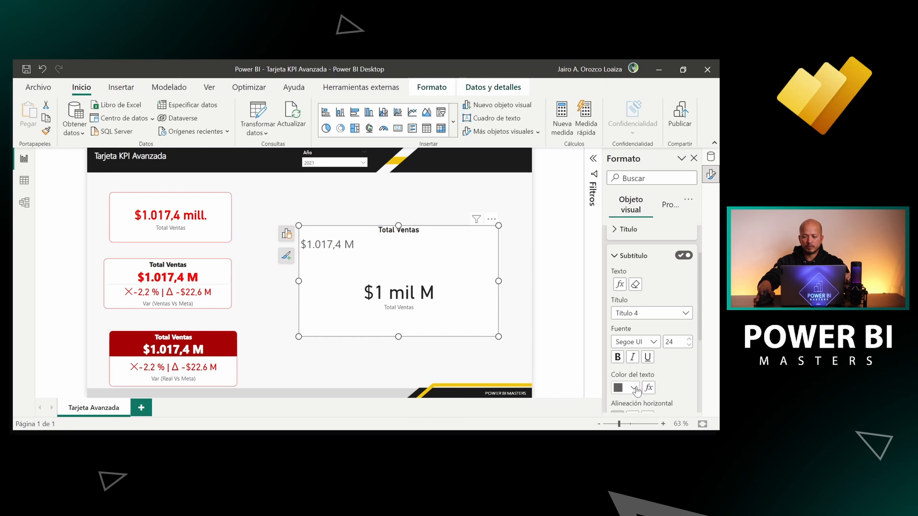
pyautogui.click(617, 356)
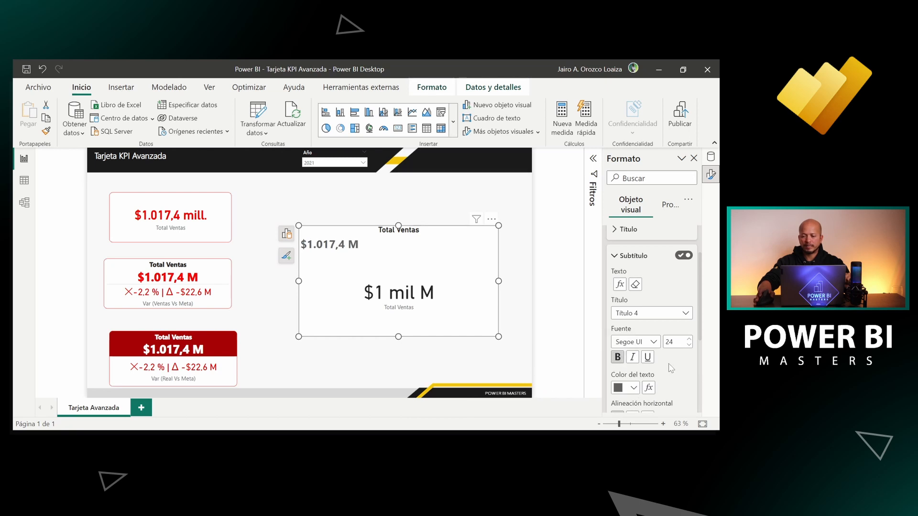
pyautogui.scroll(-2, 643, 358)
pyautogui.click(640, 362)
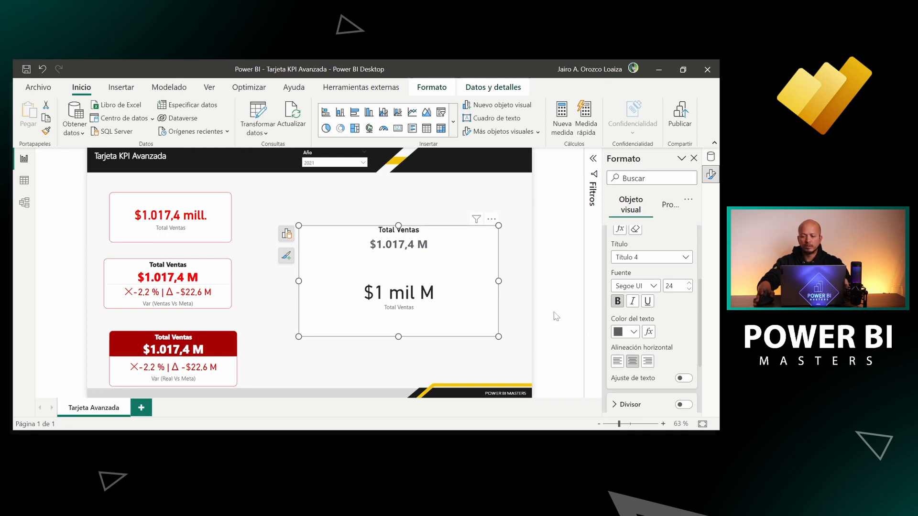
# - Enable the divider below the card's subtitle with a width of 2 px and turn off Omitir relleno
pyautogui.scroll(-2, 673, 369)
pyautogui.click(680, 349)
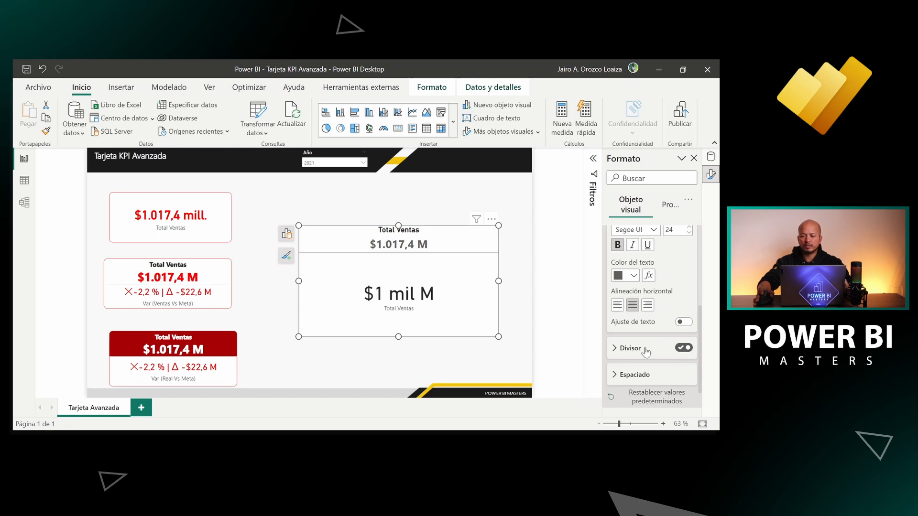
pyautogui.click(624, 348)
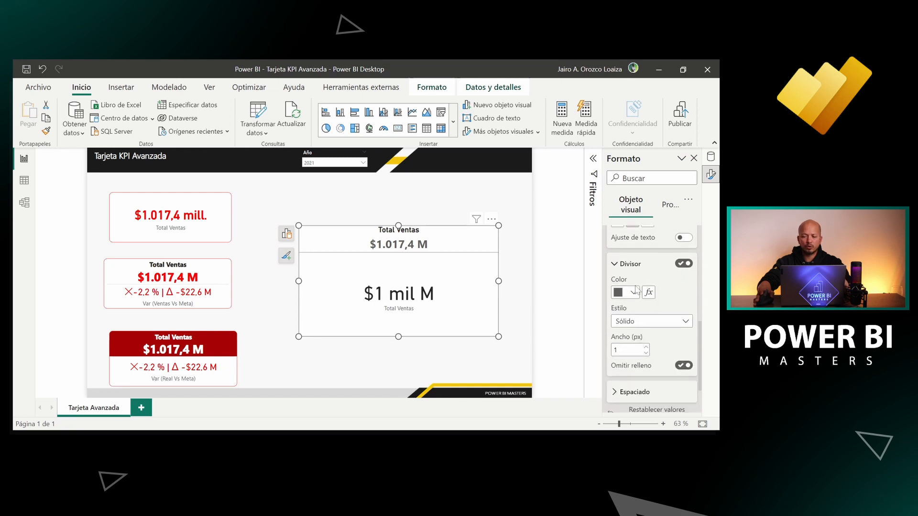
pyautogui.click(651, 322)
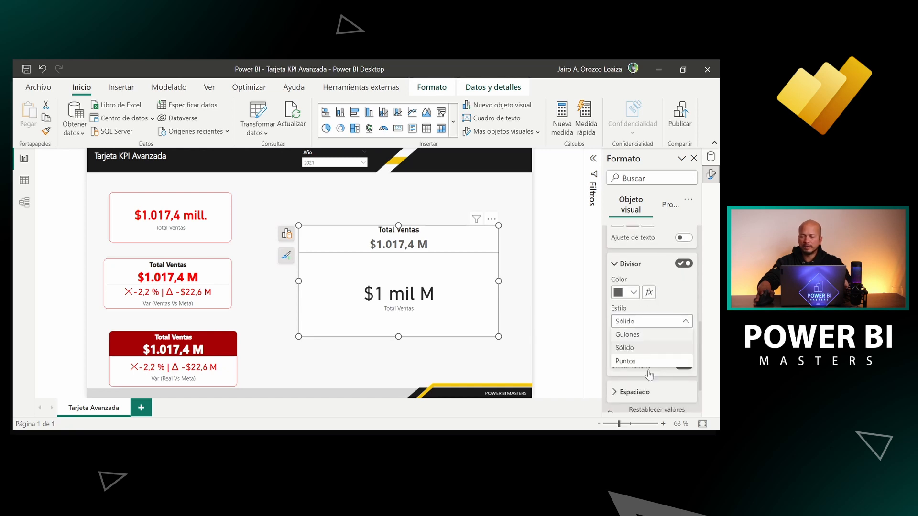
pyautogui.click(669, 302)
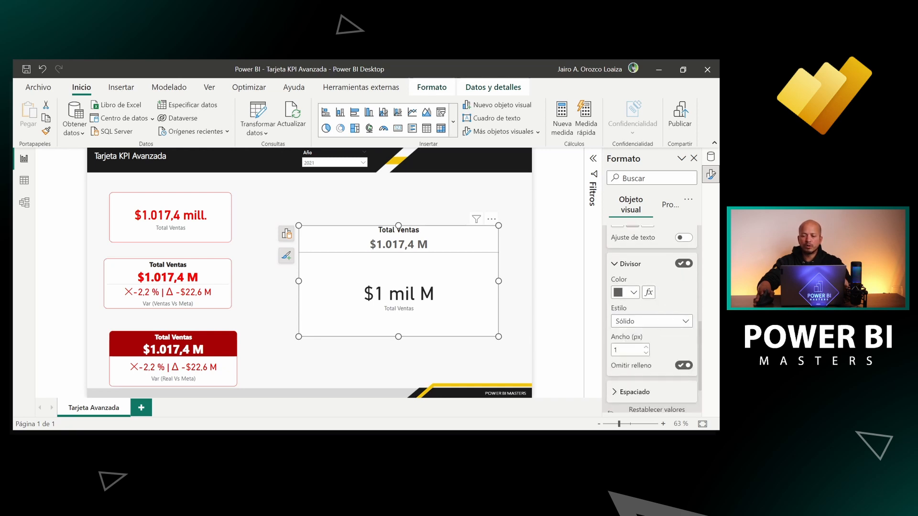
pyautogui.click(647, 348)
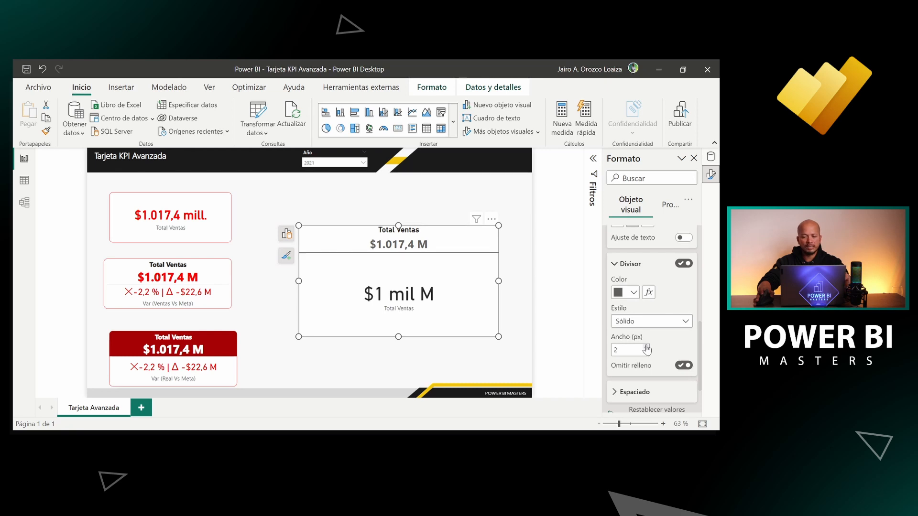
pyautogui.click(681, 366)
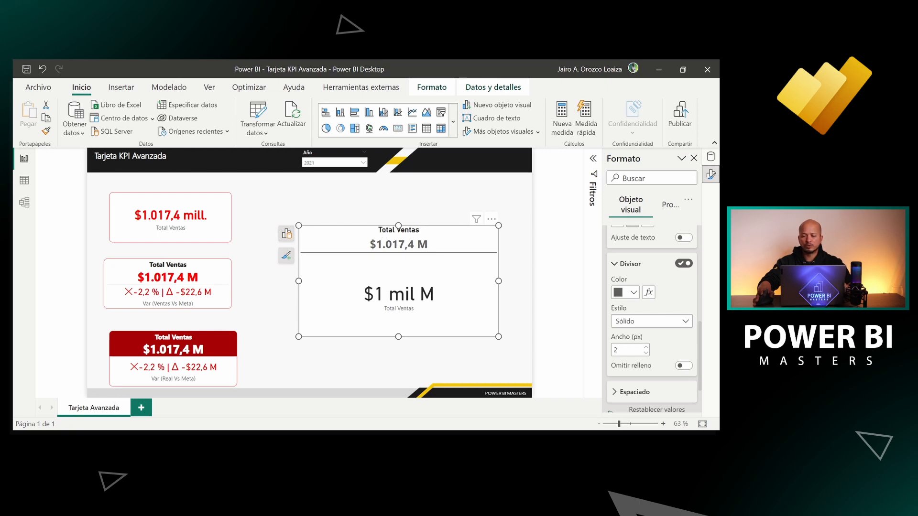
# - Set the font size of the card's subtitle to 28
pyautogui.scroll(4, 677, 314)
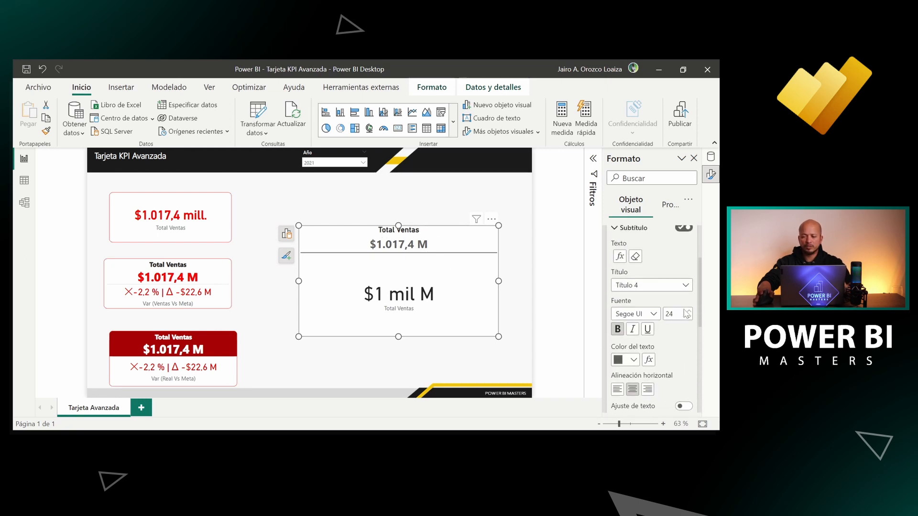
pyautogui.click(689, 310)
pyautogui.click(688, 310)
pyautogui.click(689, 311)
pyautogui.click(689, 310)
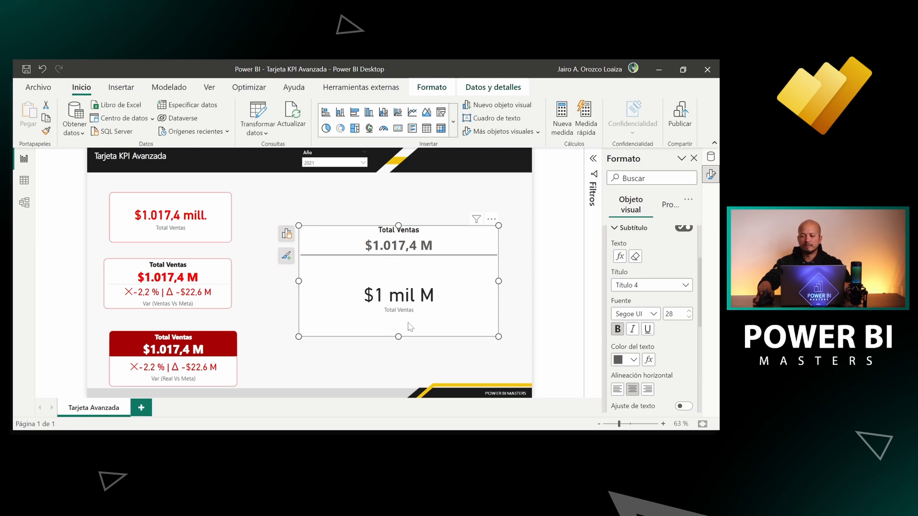
# - Open the formula of the Cumplimiento Meta Anual I measure and shrink its text until each statement fits on one line
pyautogui.click(711, 160)
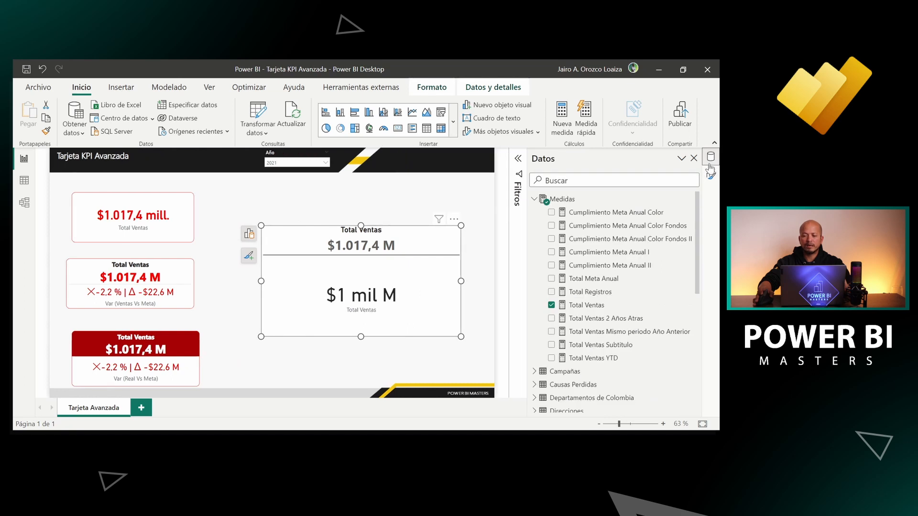
pyautogui.click(627, 253)
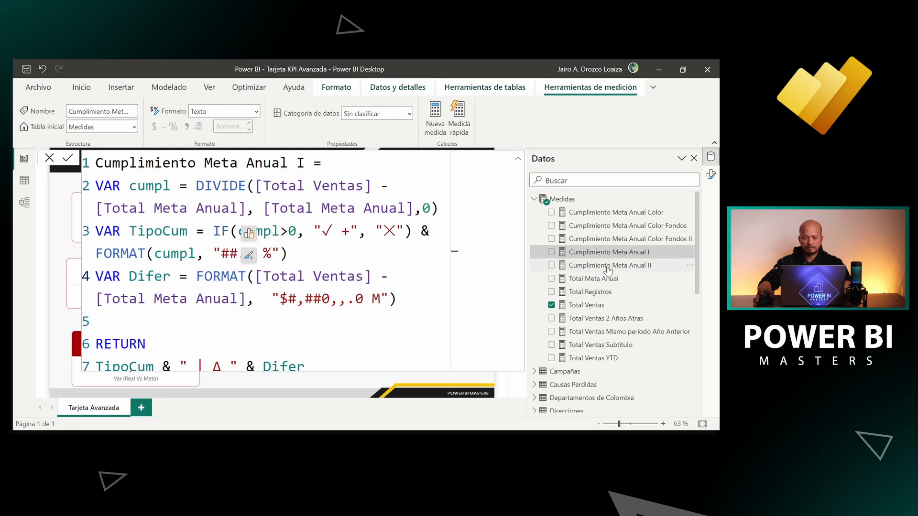
pyautogui.click(494, 382)
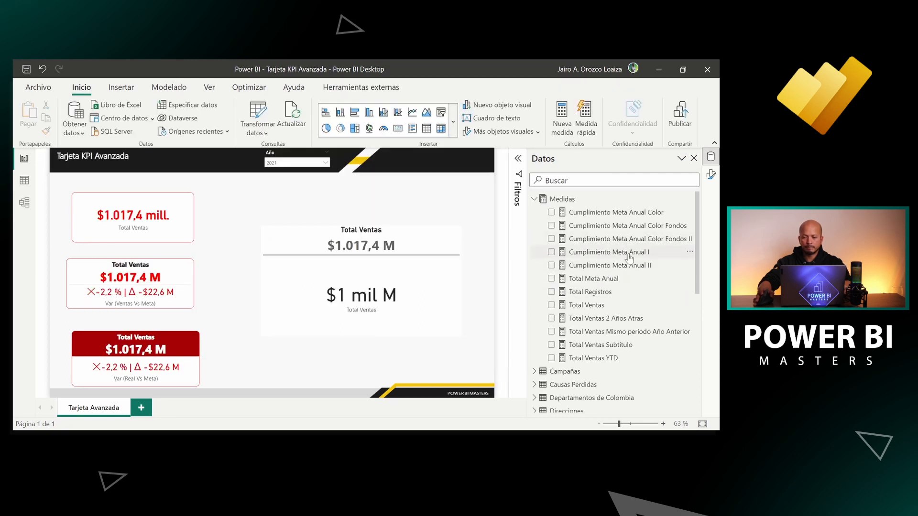
pyautogui.click(628, 254)
pyautogui.click(364, 208)
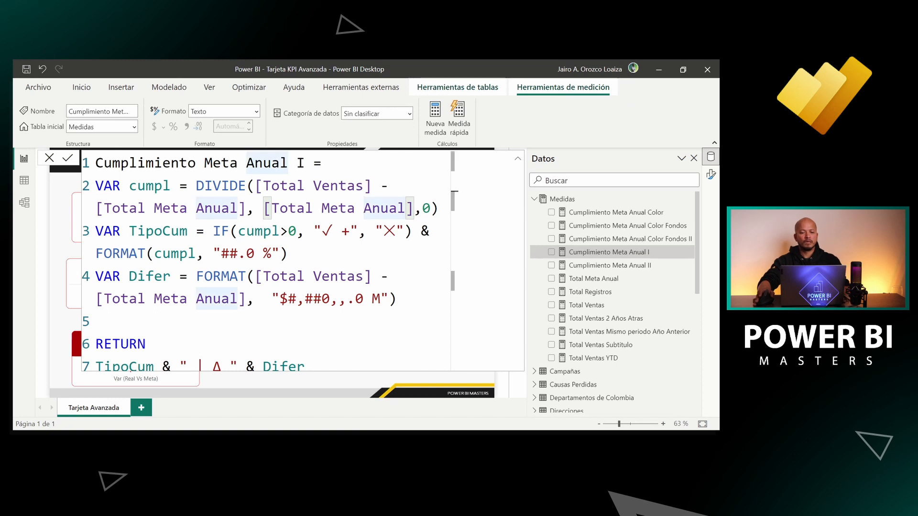
pyautogui.keyDown('ctrl'); pyautogui.scroll(-3, 454, 189); pyautogui.keyUp('ctrl')
pyautogui.keyDown('ctrl'); pyautogui.scroll(-1, 367, 214); pyautogui.keyUp('ctrl')
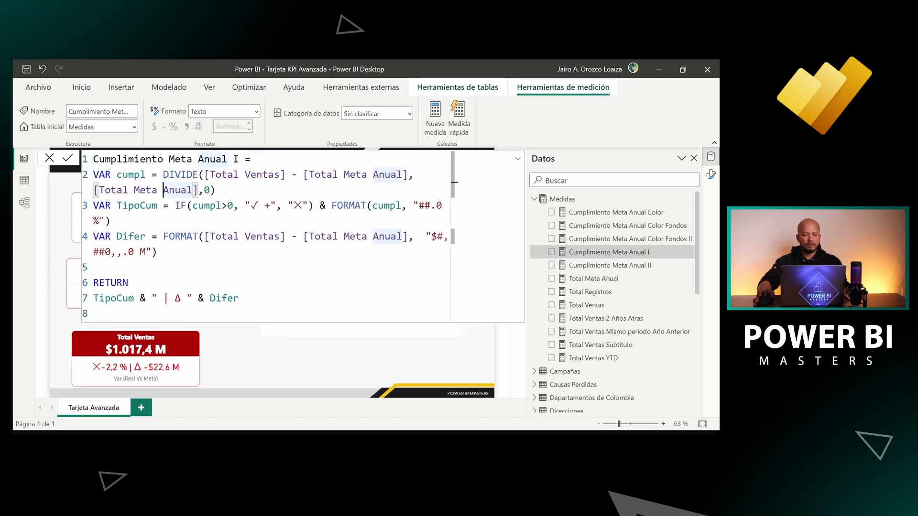
pyautogui.keyDown('ctrl'); pyautogui.scroll(-4, 266, 211); pyautogui.keyUp('ctrl')
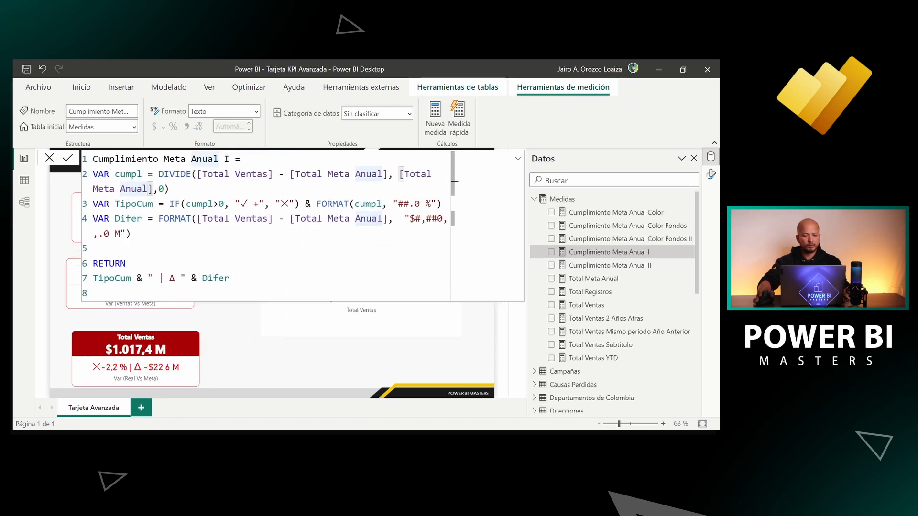
pyautogui.keyDown('ctrl'); pyautogui.scroll(-1, 368, 214); pyautogui.keyUp('ctrl')
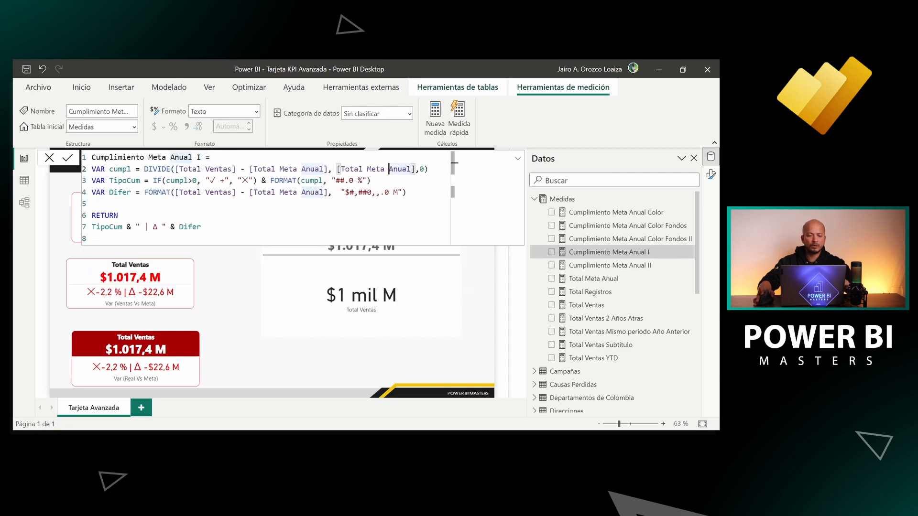
# - Examine the measure's name and the cumpl variable, including its complete DIVIDE expression
pyautogui.moveTo(92, 158); pyautogui.dragTo(92, 169)
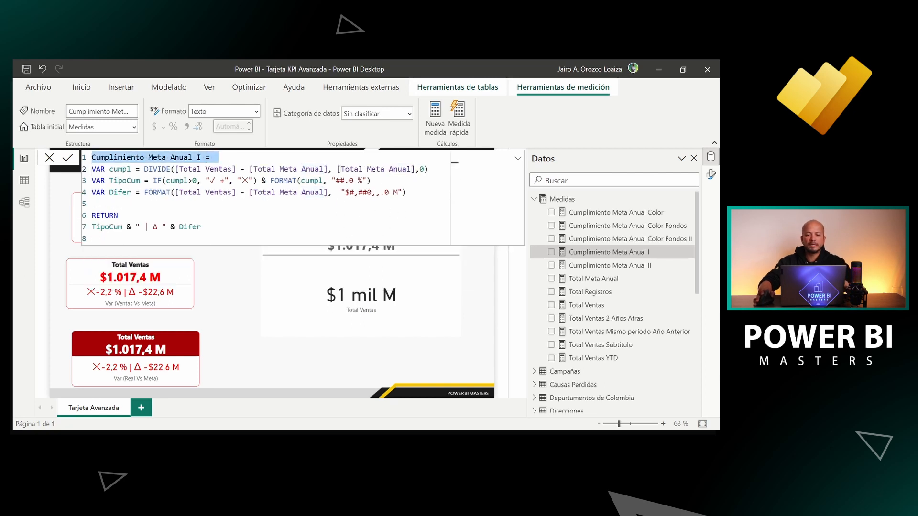
pyautogui.click(162, 169)
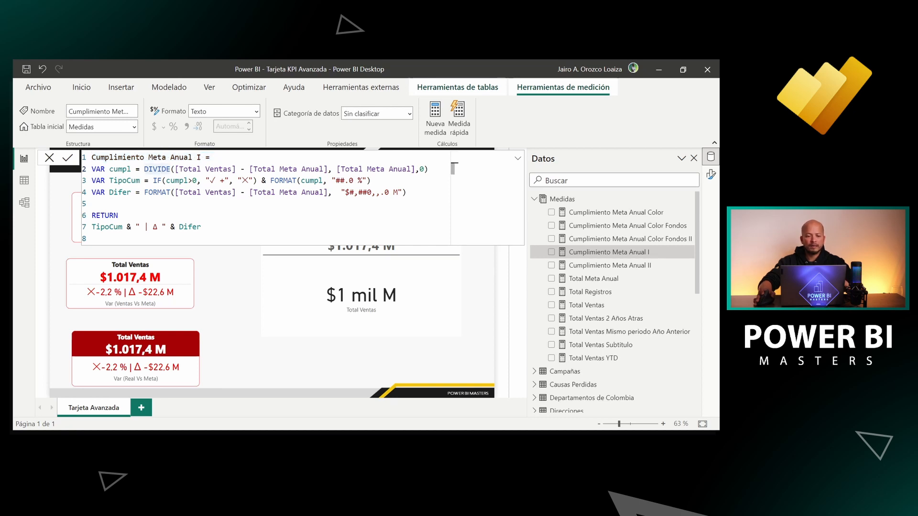
pyautogui.doubleClick(123, 169)
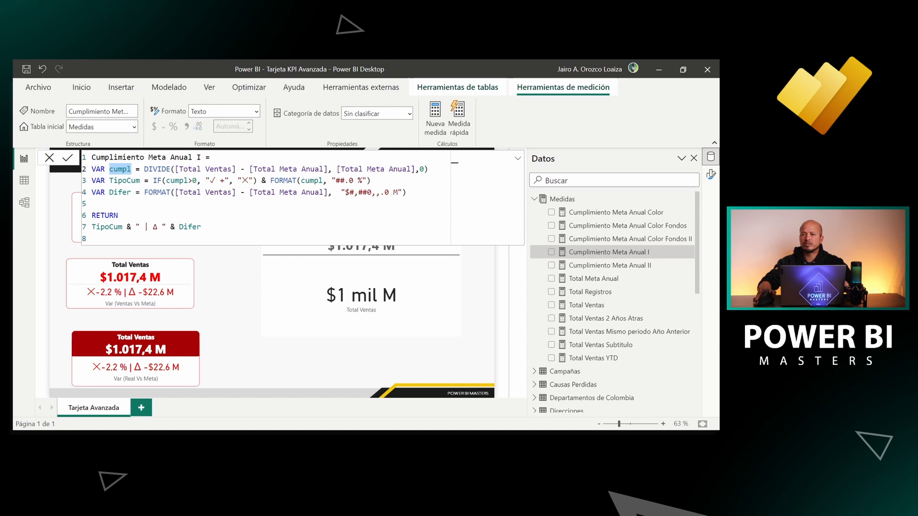
pyautogui.moveTo(144, 169); pyautogui.dragTo(416, 170)
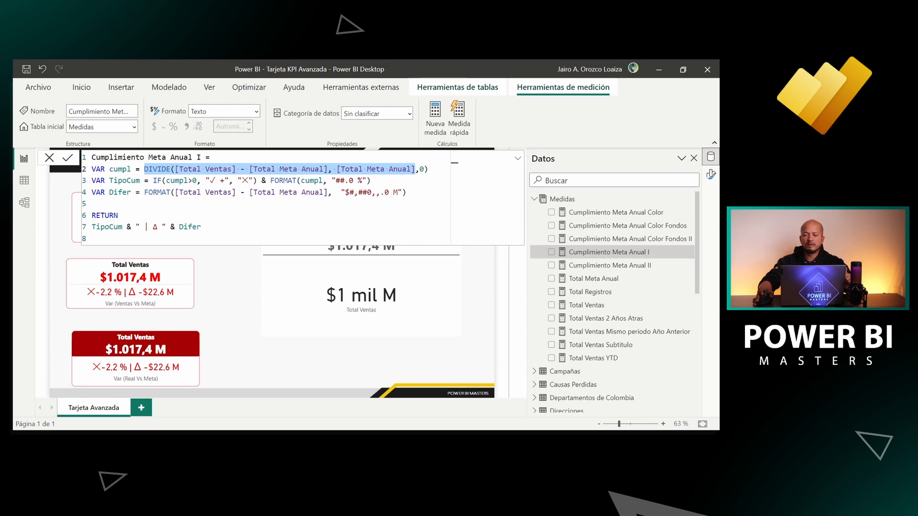
pyautogui.moveTo(415, 169); pyautogui.dragTo(428, 169)
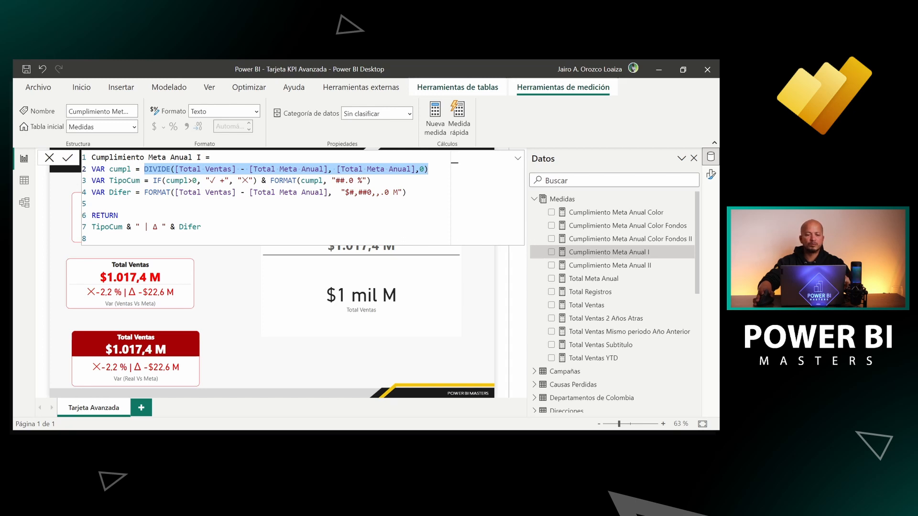
# - Examine the TipoCum variable's IF condition on cumpl and the symbols it returns for the true and false cases
pyautogui.doubleClick(127, 181)
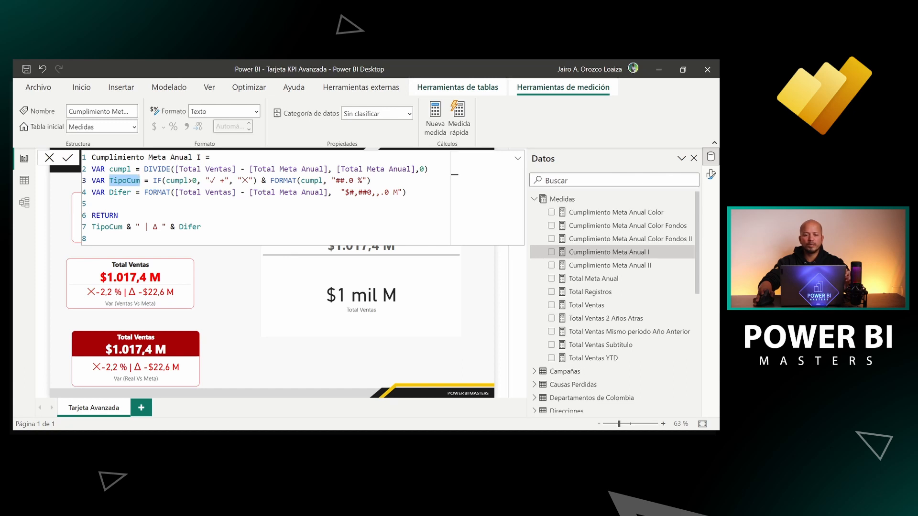
pyautogui.moveTo(153, 181); pyautogui.dragTo(201, 181)
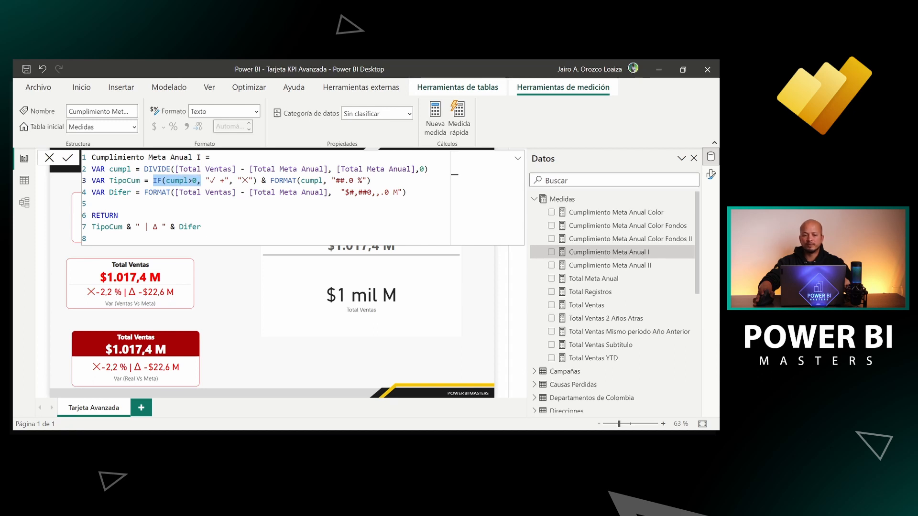
pyautogui.click(210, 180)
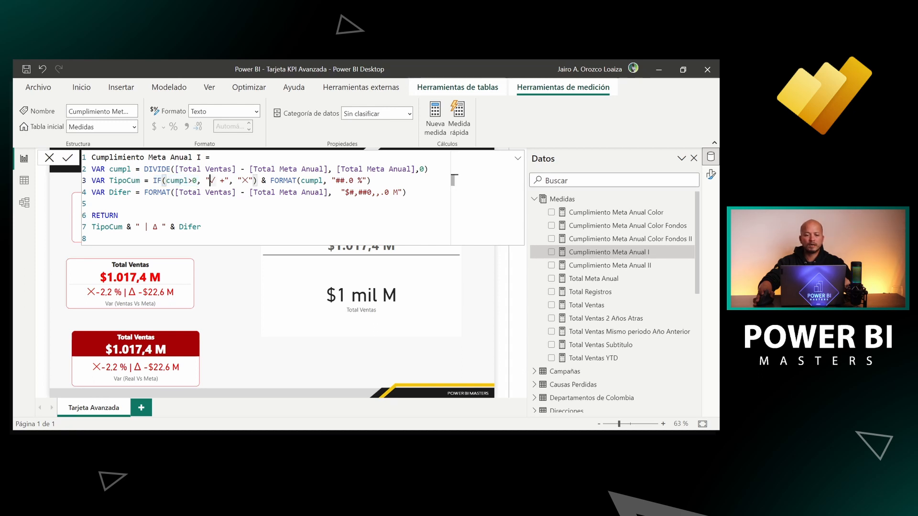
pyautogui.moveTo(206, 181); pyautogui.dragTo(229, 181)
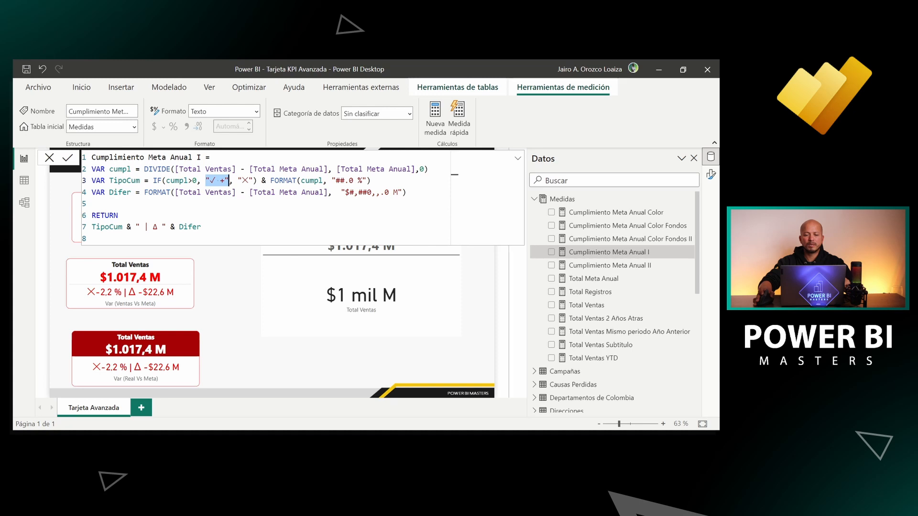
pyautogui.click(211, 181)
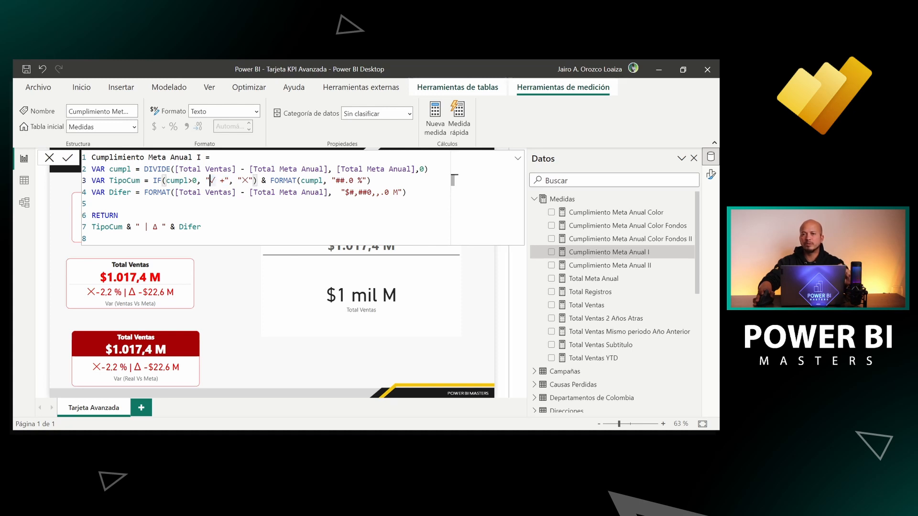
pyautogui.press('Right')
pyautogui.press('Right')
pyautogui.press('Right')
pyautogui.hotkey('shift', 'Left')
pyautogui.hotkey('shift', 'Left')
pyautogui.hotkey('shift', 'Left')
pyautogui.hotkey('shift', 'Left')
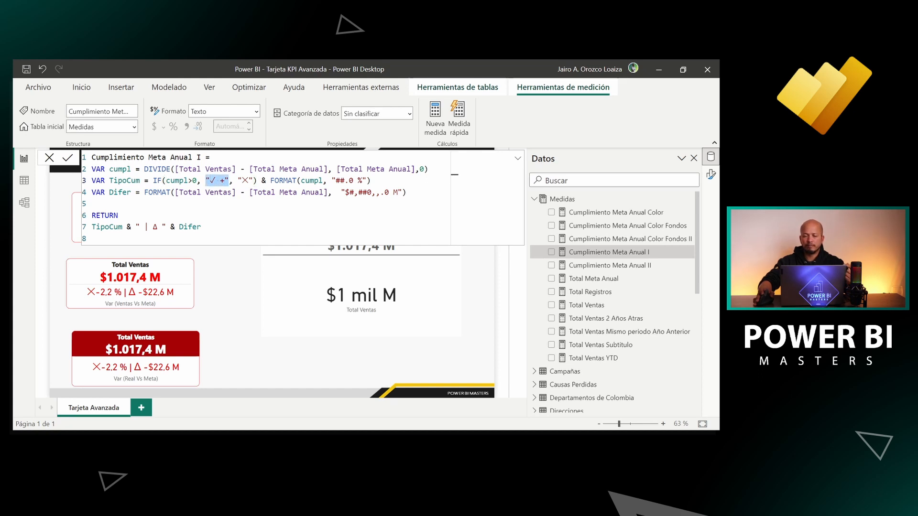
pyautogui.press('Right')
pyautogui.press('Right')
pyautogui.press('Right')
pyautogui.press('Right')
pyautogui.press('Right')
pyautogui.press('Right')
pyautogui.press('Right')
pyautogui.hotkey('shift', 'Left')
pyautogui.hotkey('shift', 'Left')
pyautogui.hotkey('shift', 'Left')
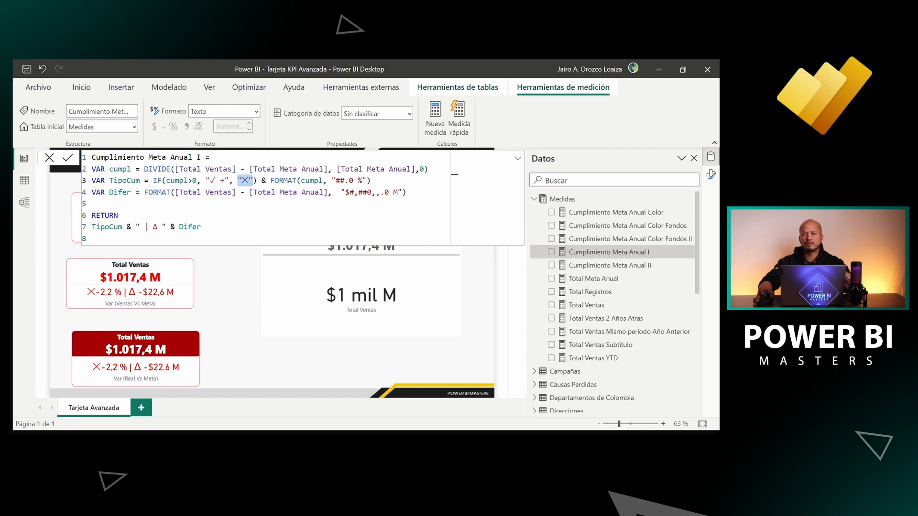
# - Examine the FORMAT part concatenated in the TipoCum variable, including its percentage format string
pyautogui.press('Right')
pyautogui.press('Right')
pyautogui.press('Right')
pyautogui.hotkey('shift', 'Right')
pyautogui.hotkey('shift', 'Right')
pyautogui.hotkey('shift', 'Right')
pyautogui.hotkey('shift', 'Right')
pyautogui.hotkey('shift', 'Right')
pyautogui.hotkey('shift', 'Right')
pyautogui.hotkey('shift', 'Right')
pyautogui.hotkey('shift', 'Right')
pyautogui.hotkey('shift', 'Right')
pyautogui.hotkey('shift', 'Right')
pyautogui.hotkey('shift', 'Right')
pyautogui.hotkey('shift', 'Right')
pyautogui.hotkey('shift', 'Right')
pyautogui.hotkey('shift', 'Right')
pyautogui.hotkey('shift', 'Right')
pyautogui.hotkey('shift', 'Right')
pyautogui.hotkey('shift', 'Right')
pyautogui.hotkey('shift', 'Right')
pyautogui.hotkey('shift', 'Right')
pyautogui.hotkey('shift', 'Right')
pyautogui.hotkey('shift', 'Right')
pyautogui.hotkey('shift', 'Right')
pyautogui.hotkey('shift', 'Right')
pyautogui.hotkey('shift', 'Right')
pyautogui.hotkey('shift', 'Right')
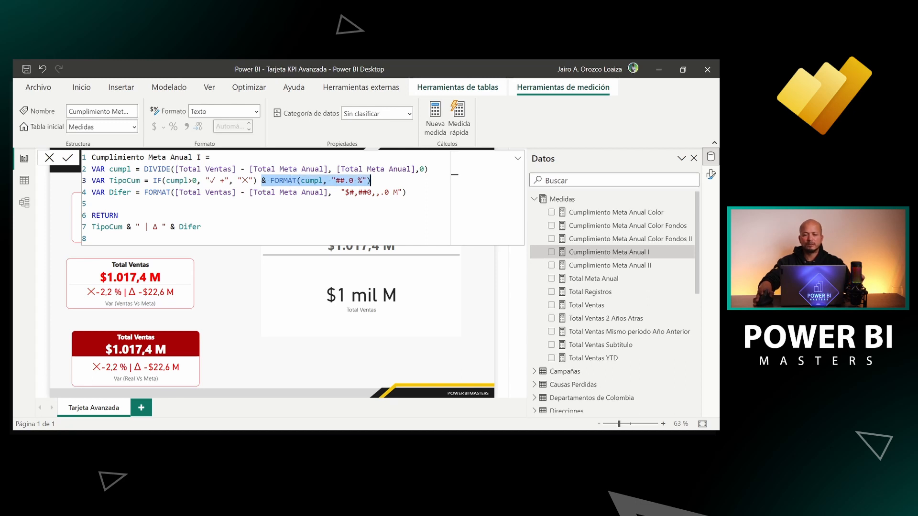
pyautogui.click(327, 181)
pyautogui.moveTo(327, 180); pyautogui.dragTo(371, 180)
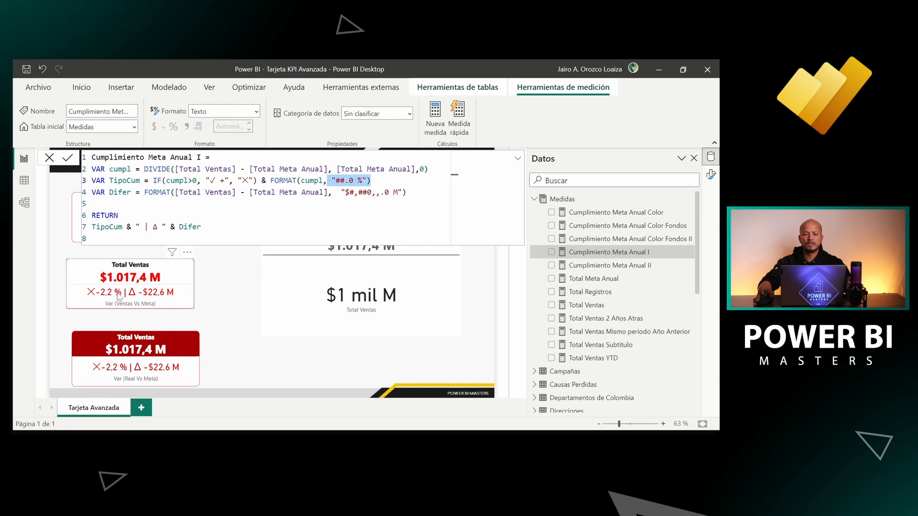
# - Examine the Difer variable's FORMAT expression, covering the subtraction of Total Meta Anual from Total Ventas and the millions format string
pyautogui.doubleClick(120, 192)
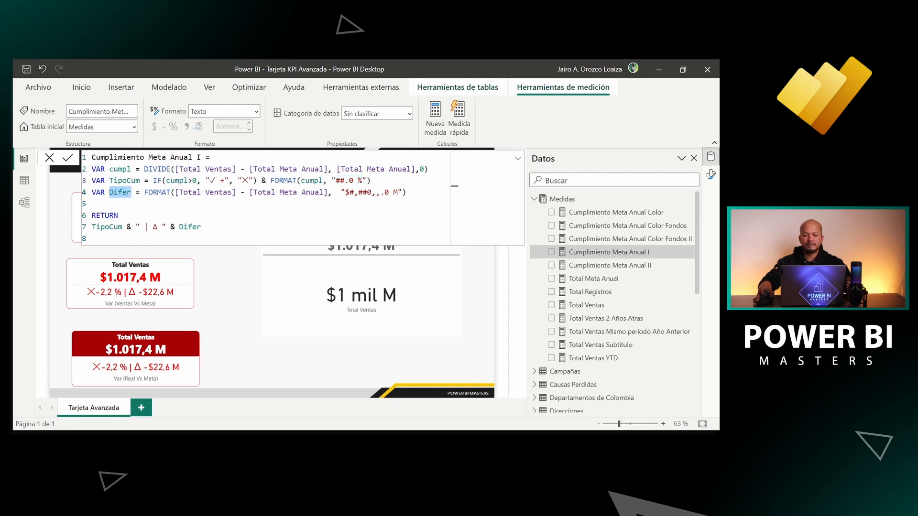
pyautogui.press('Right')
pyautogui.press('Right')
pyautogui.press('Right')
pyautogui.press('Right')
pyautogui.hotkey('shift', 'Right')
pyautogui.hotkey('shift', 'Right')
pyautogui.hotkey('shift', 'Right')
pyautogui.hotkey('shift', 'Right')
pyautogui.hotkey('shift', 'Right')
pyautogui.hotkey('shift', 'Right')
pyautogui.hotkey('shift', 'Right')
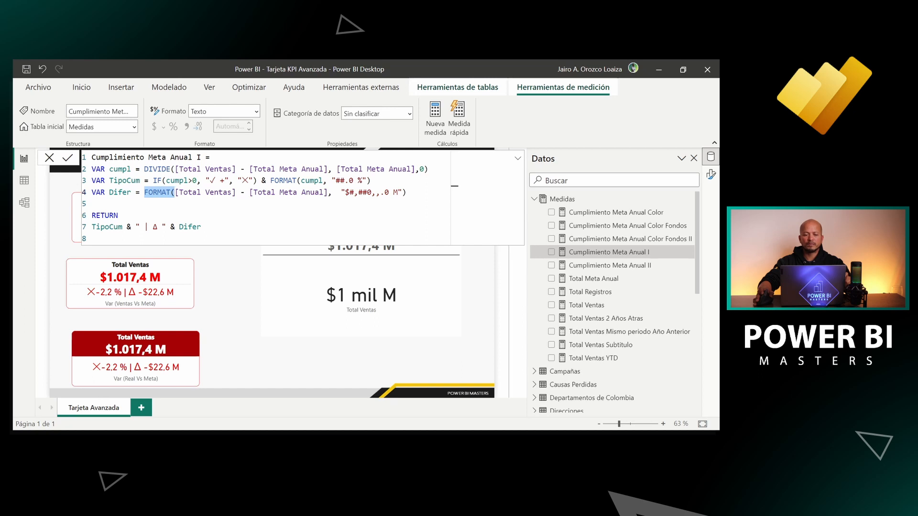
pyautogui.press('Right')
pyautogui.hotkey('shift', 'Right')
pyautogui.hotkey('shift', 'Right')
pyautogui.hotkey('shift', 'Right')
pyautogui.hotkey('shift', 'Right')
pyautogui.hotkey('shift', 'Right')
pyautogui.hotkey('shift', 'Right')
pyautogui.hotkey('shift', 'Right')
pyautogui.hotkey('shift', 'Right')
pyautogui.hotkey('shift', 'Right')
pyautogui.hotkey('shift', 'Right')
pyautogui.hotkey('shift', 'Right')
pyautogui.hotkey('shift', 'Right')
pyautogui.hotkey('shift', 'Right')
pyautogui.hotkey('shift', 'Right')
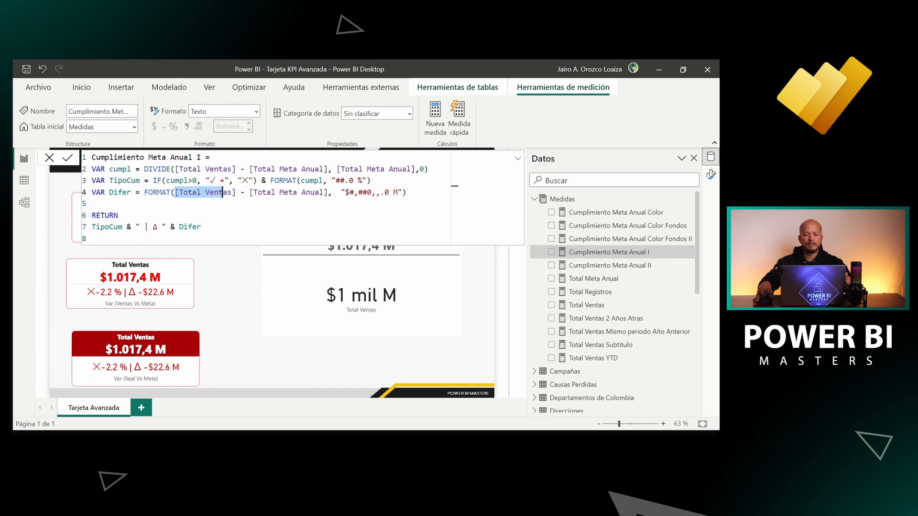
pyautogui.hotkey('shift', 'Right')
pyautogui.hotkey('shift', 'Right')
pyautogui.hotkey('shift', 'Right')
pyautogui.hotkey('shift', 'Right')
pyautogui.hotkey('shift', 'Right')
pyautogui.hotkey('shift', 'Right')
pyautogui.hotkey('shift', 'Right')
pyautogui.hotkey('shift', 'Right')
pyautogui.hotkey('shift', 'Right')
pyautogui.hotkey('shift', 'Right')
pyautogui.hotkey('shift', 'Right')
pyautogui.hotkey('shift', 'Right')
pyautogui.hotkey('shift', 'Right')
pyautogui.hotkey('shift', 'Right')
pyautogui.hotkey('shift', 'Right')
pyautogui.hotkey('shift', 'Right')
pyautogui.hotkey('shift', 'Right')
pyautogui.hotkey('shift', 'Right')
pyautogui.hotkey('shift', 'Right')
pyautogui.hotkey('shift', 'Right')
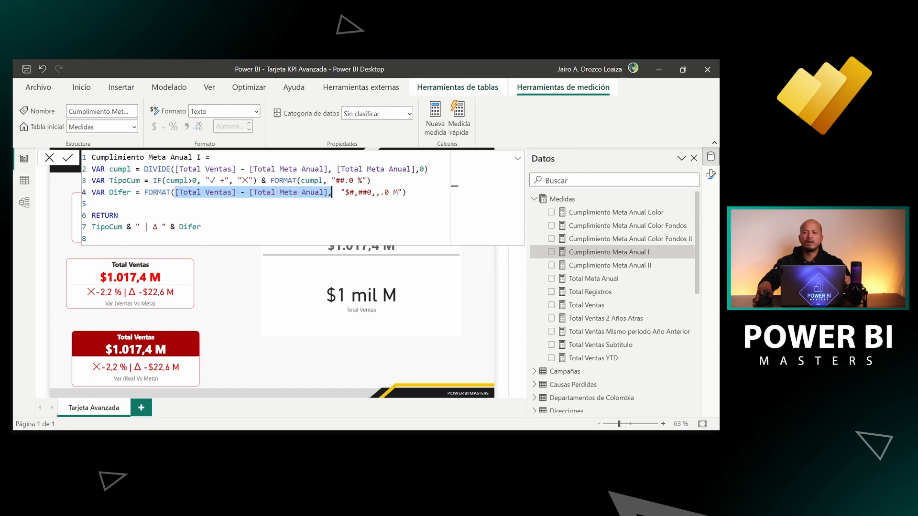
pyautogui.hotkey('shift', 'Right')
pyautogui.hotkey('shift', 'Right')
pyautogui.hotkey('shift', 'Right')
pyautogui.hotkey('shift', 'Right')
pyautogui.hotkey('shift', 'Right')
pyautogui.hotkey('shift', 'Right')
pyautogui.hotkey('shift', 'Right')
pyautogui.hotkey('shift', 'Right')
pyautogui.hotkey('shift', 'Right')
pyautogui.hotkey('shift', 'Right')
pyautogui.hotkey('shift', 'Right')
pyautogui.hotkey('shift', 'Right')
pyautogui.hotkey('shift', 'Right')
pyautogui.hotkey('shift', 'Right')
pyautogui.hotkey('shift', 'Right')
pyautogui.hotkey('shift', 'Right')
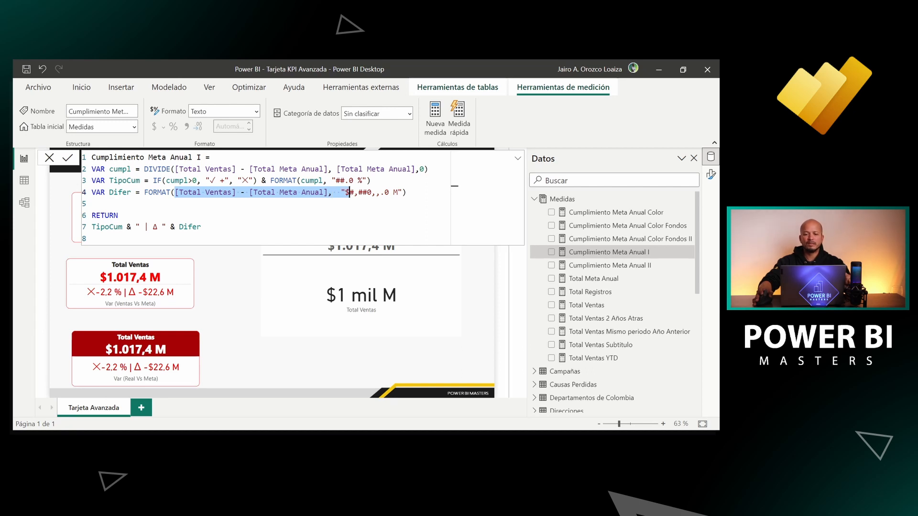
pyautogui.hotkey('shift', 'Right')
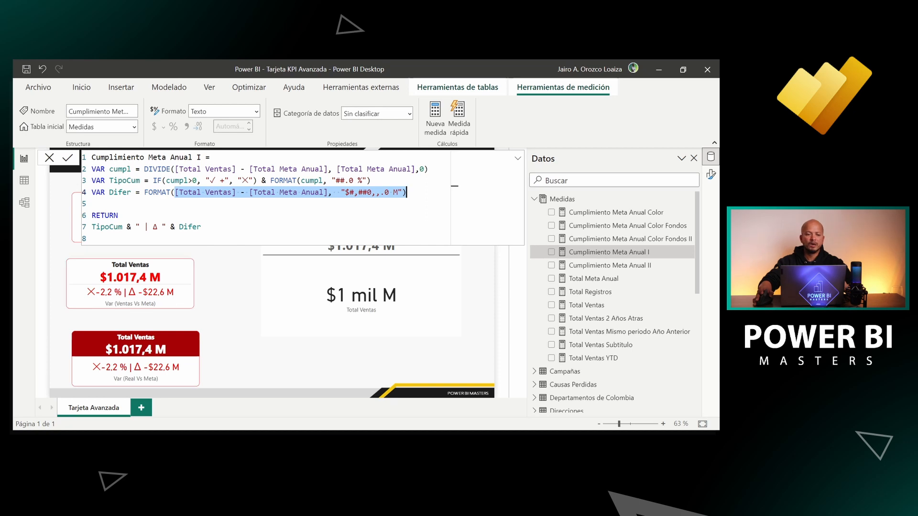
# - Review the measure's RETURN statement and trace the TipoCum term back to its variable definition
pyautogui.click(92, 204)
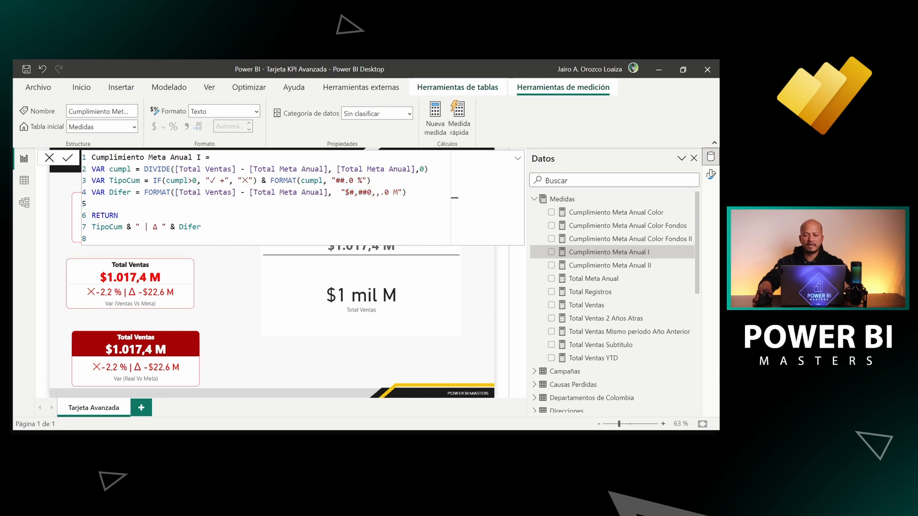
pyautogui.press('Down')
pyautogui.hotkey('shift', 'End')
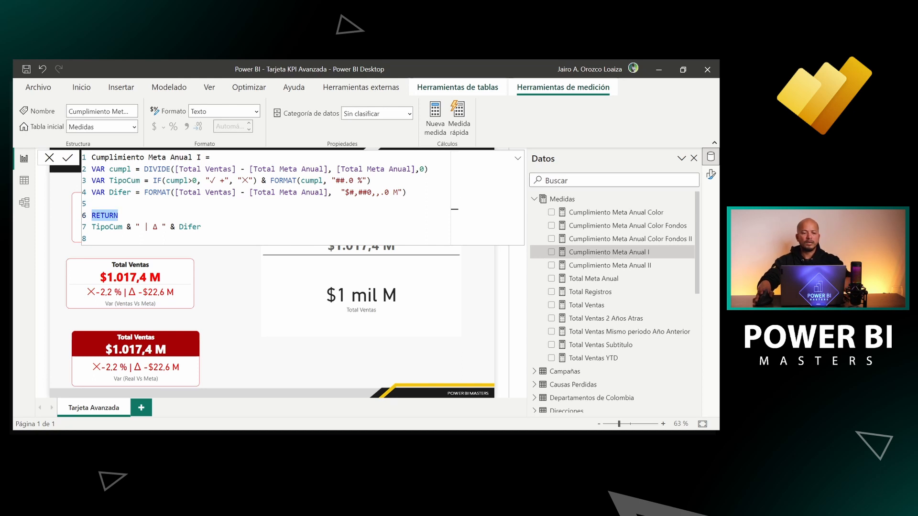
pyautogui.press('Down')
pyautogui.press('Home')
pyautogui.hotkey('ctrl', 'shift', 'Right')
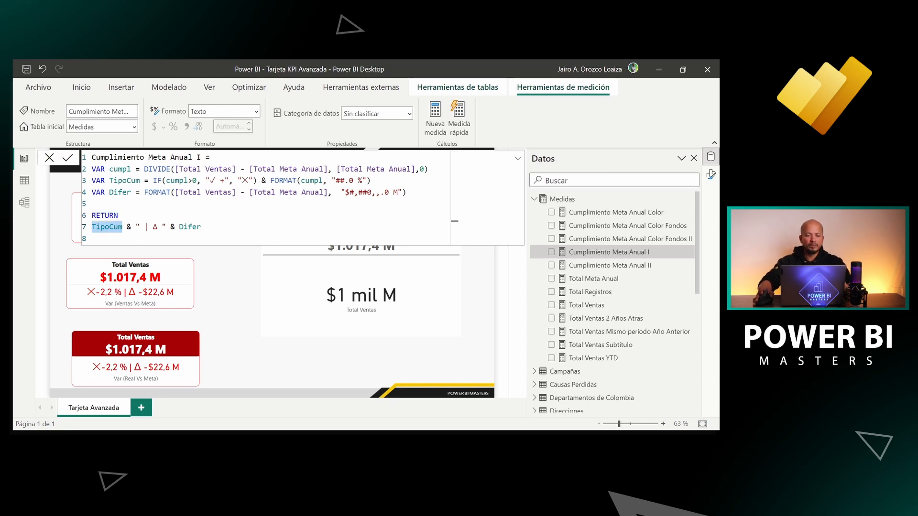
pyautogui.press('Up')
pyautogui.press('Up')
pyautogui.press('Up')
pyautogui.press('Up')
pyautogui.hotkey('ctrl', 'Left')
pyautogui.hotkey('ctrl', 'shift', 'Right')
pyautogui.hotkey('ctrl', 'shift', 'Right')
pyautogui.hotkey('ctrl', 'shift', 'Right')
pyautogui.hotkey('ctrl', 'shift', 'Right')
pyautogui.hotkey('ctrl', 'shift', 'Right')
pyautogui.hotkey('ctrl', 'shift', 'Right')
pyautogui.hotkey('ctrl', 'shift', 'Right')
pyautogui.hotkey('ctrl', 'shift', 'Right')
pyautogui.hotkey('ctrl', 'shift', 'Right')
pyautogui.hotkey('ctrl', 'shift', 'Right')
pyautogui.hotkey('ctrl', 'shift', 'Right')
pyautogui.hotkey('ctrl', 'shift', 'Right')
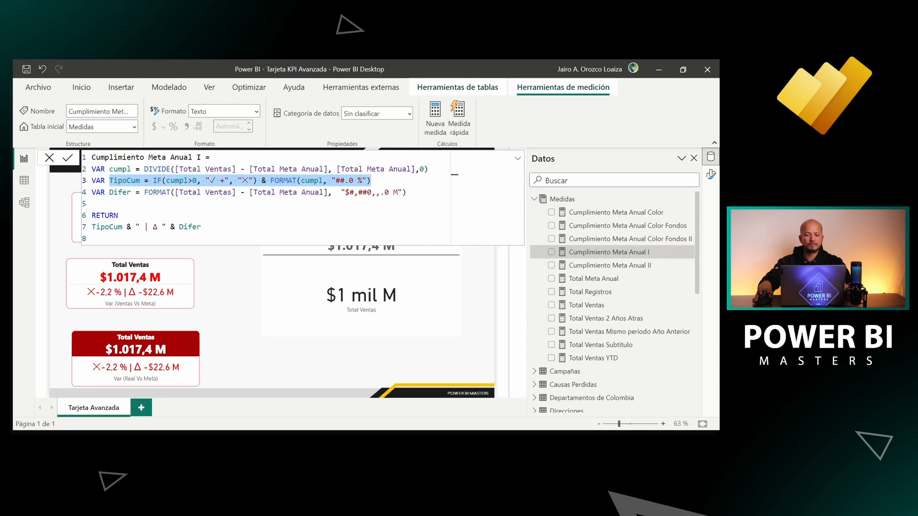
# - Examine the separator text with the delta symbol that is concatenated between TipoCum and Difer in the RETURN expression
pyautogui.press('Down')
pyautogui.press('Down')
pyautogui.press('Down')
pyautogui.press('Down')
pyautogui.press('Home')
pyautogui.hotkey('ctrl', 'Right')
pyautogui.hotkey('ctrl', 'shift', 'Right')
pyautogui.hotkey('ctrl', 'shift', 'Right')
pyautogui.hotkey('ctrl', 'shift', 'Right')
pyautogui.hotkey('ctrl', 'shift', 'Right')
pyautogui.hotkey('ctrl', 'shift', 'Right')
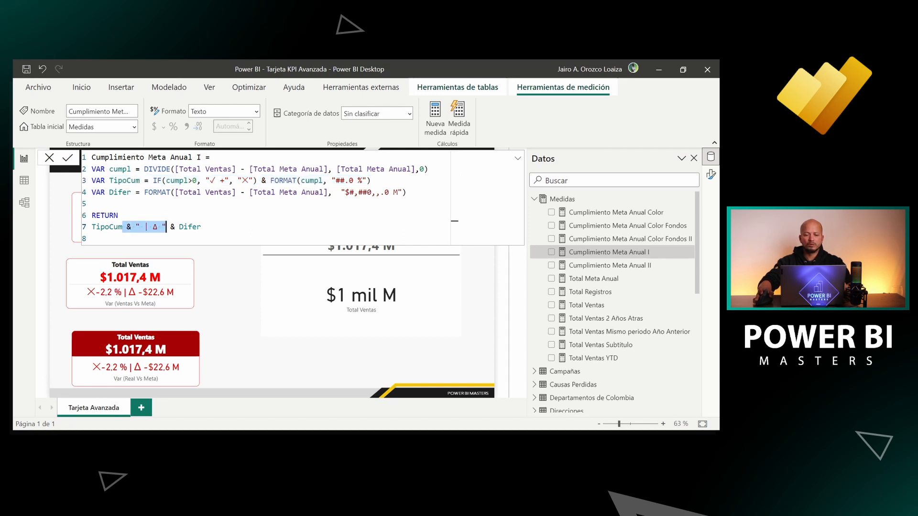
pyautogui.hotkey('ctrl', 'Left')
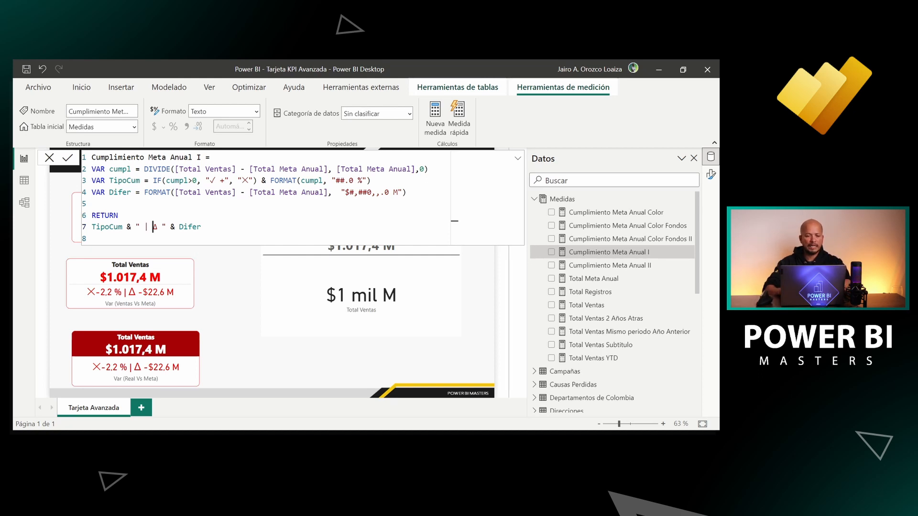
pyautogui.press('Right')
pyautogui.press('Right')
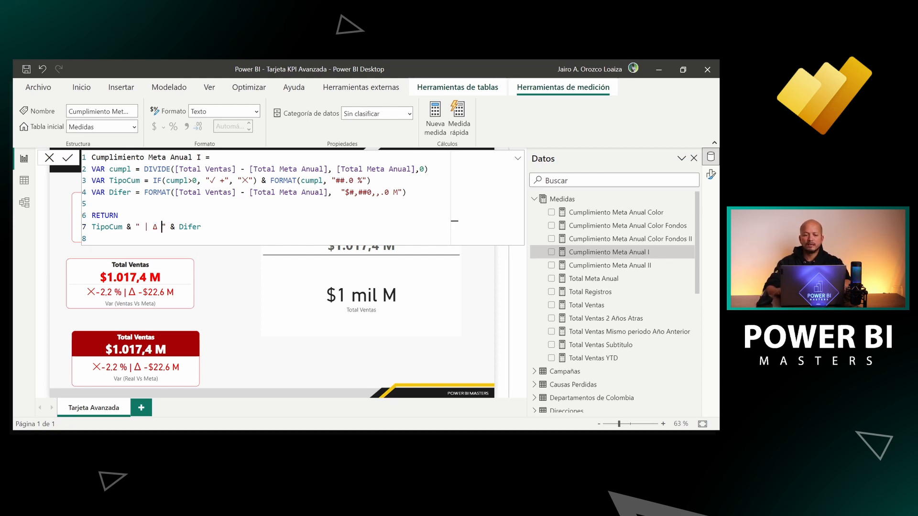
pyautogui.press('Right')
pyautogui.press('Right')
# - Trace the Difer term of the RETURN expression back to its variable definition
pyautogui.press('End')
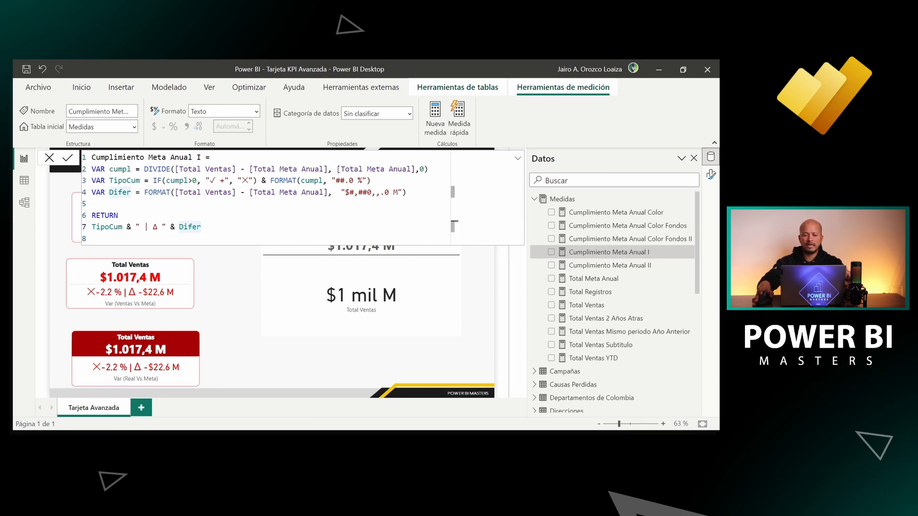
pyautogui.doubleClick(120, 192)
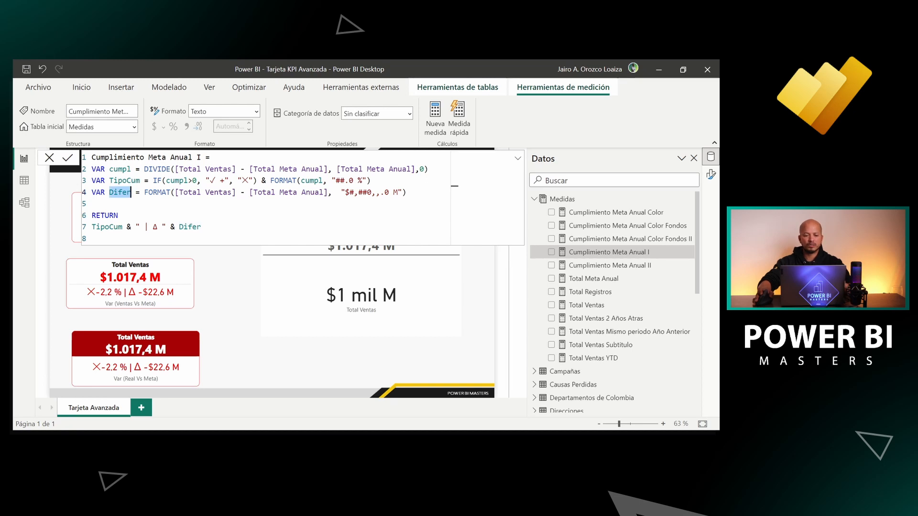
pyautogui.click(201, 226)
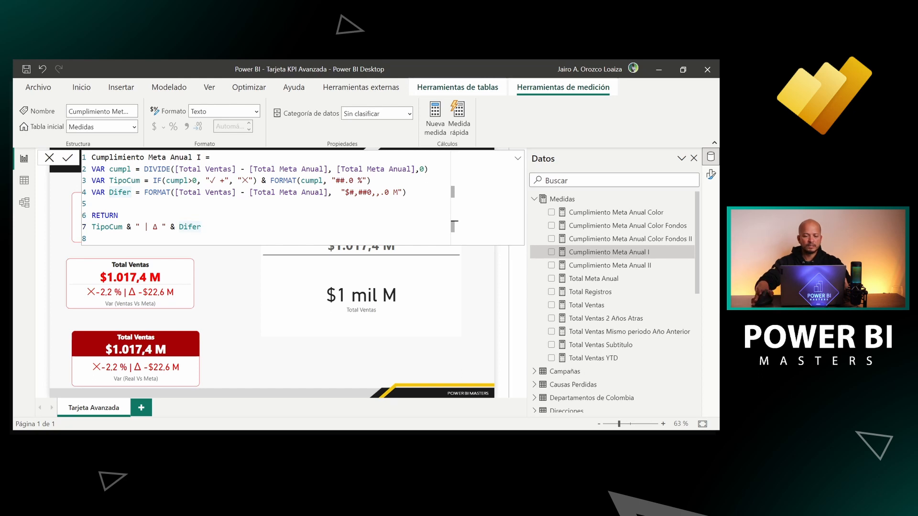
# - Replace the Total Ventas field of the large card with the Cumplimiento Meta Anual I measure
pyautogui.click(407, 289)
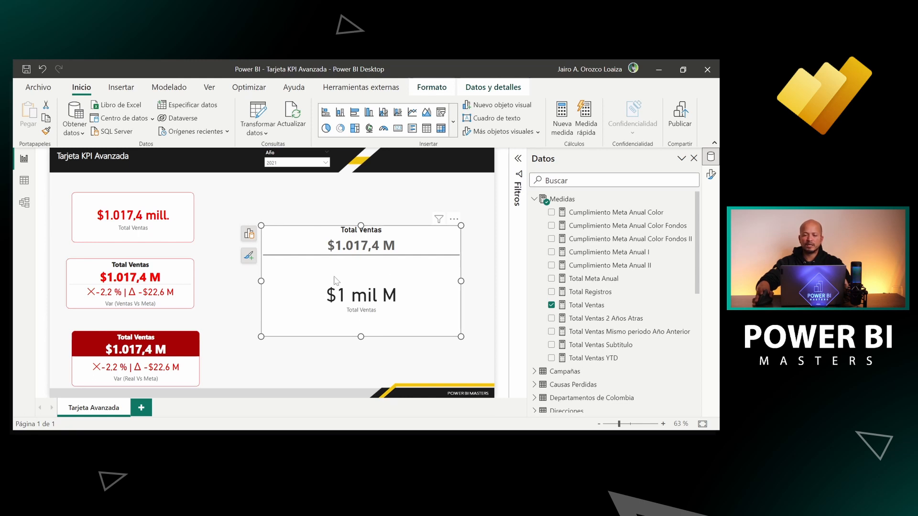
pyautogui.click(248, 235)
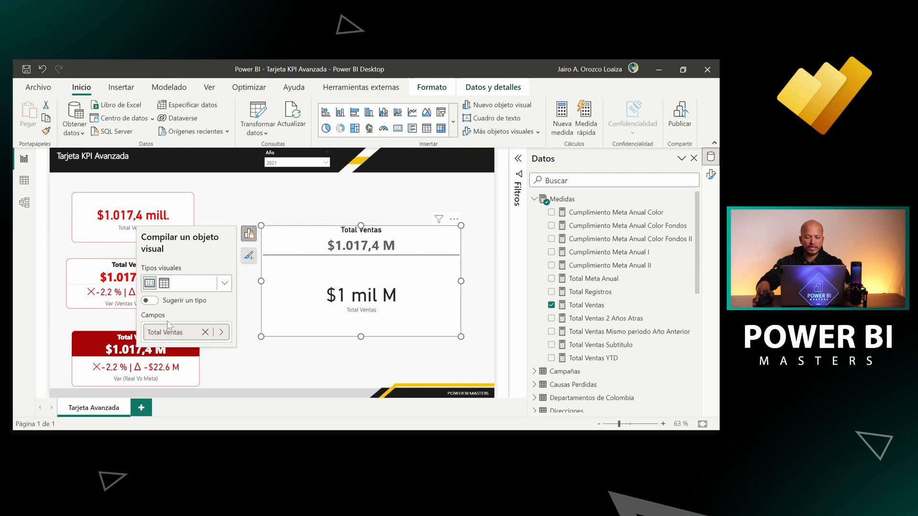
pyautogui.click(205, 332)
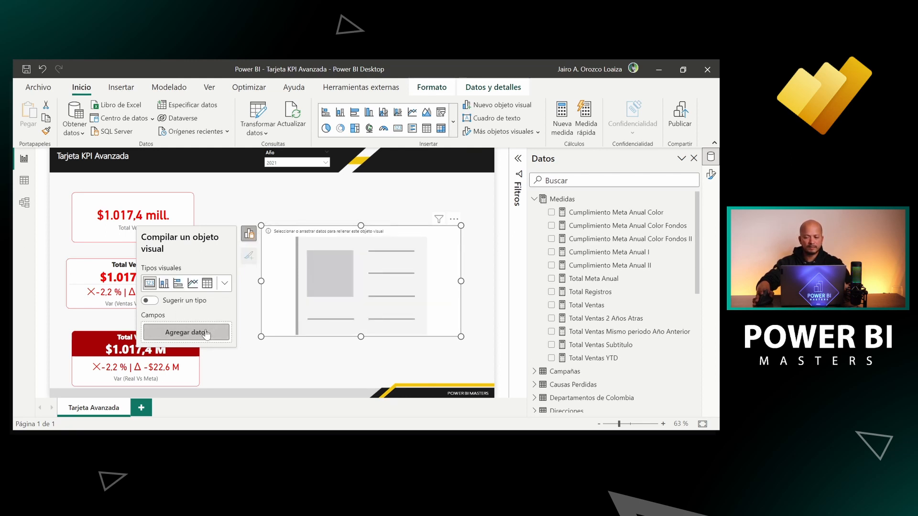
pyautogui.click(551, 253)
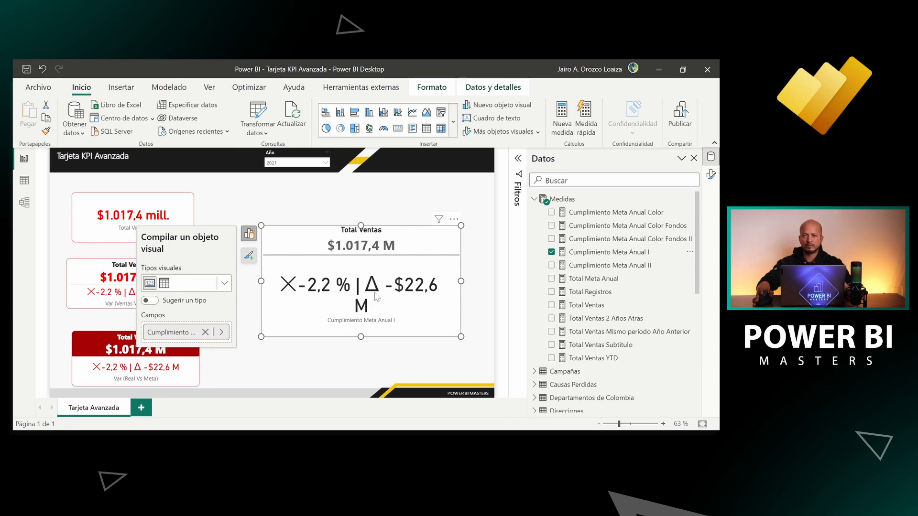
# - Move the card lower on the page, then widen it and reduce its height so the variance fits on one line
pyautogui.moveTo(376, 297); pyautogui.dragTo(438, 330)
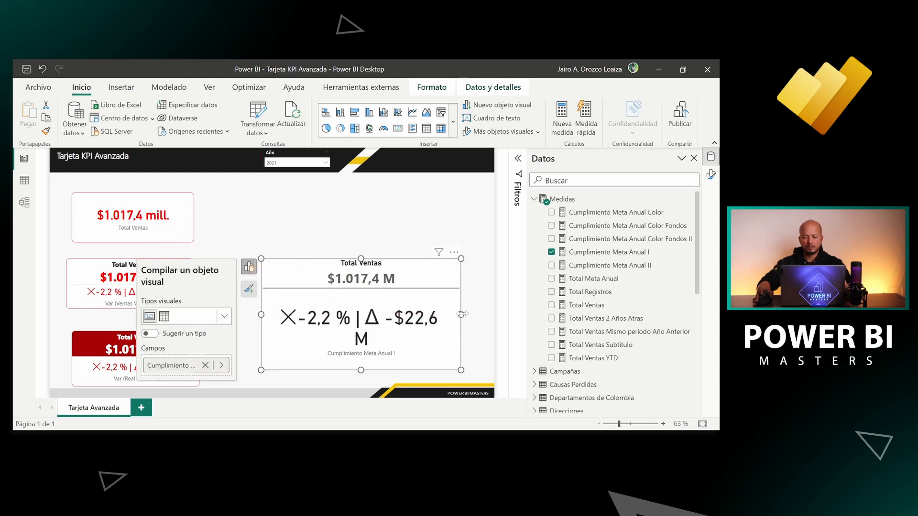
pyautogui.moveTo(461, 315); pyautogui.dragTo(491, 319)
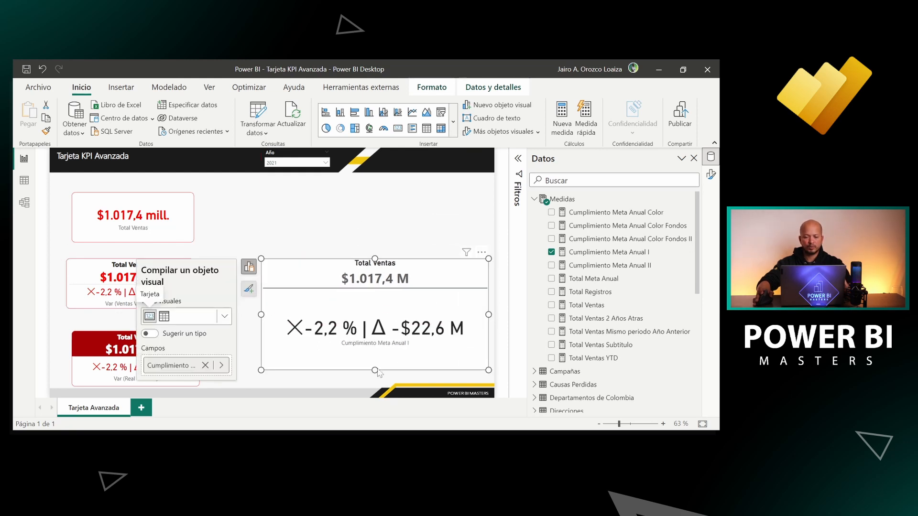
pyautogui.moveTo(375, 369); pyautogui.dragTo(384, 316)
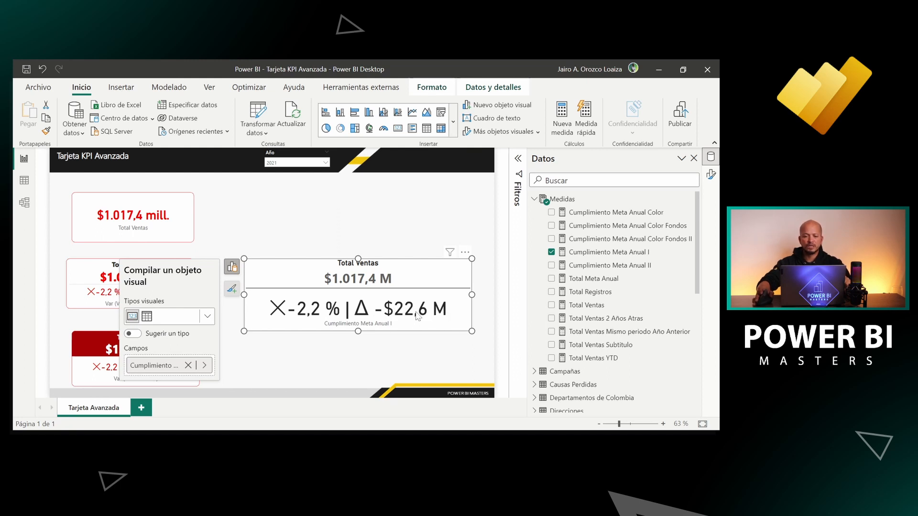
# - Test the card by switching the Año filter to 2022, 2023 and 2021, finishing on 2022
pyautogui.click(294, 163)
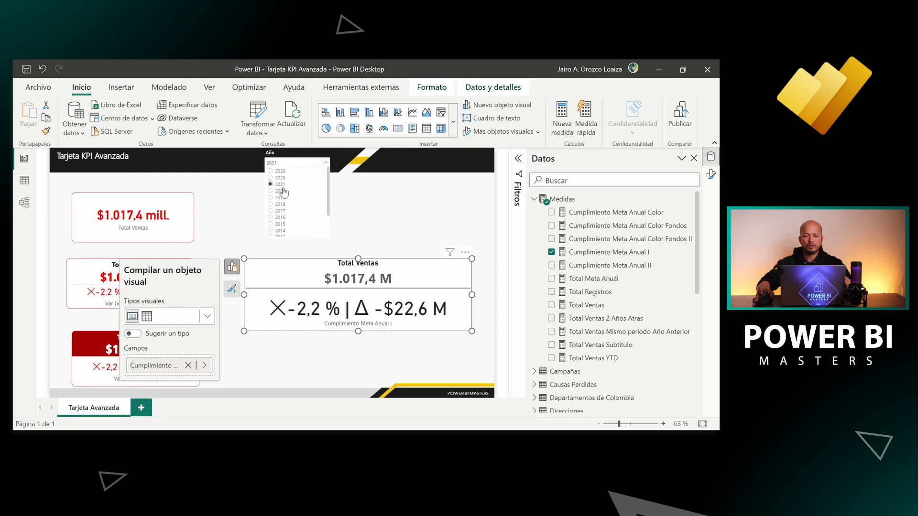
pyautogui.click(281, 177)
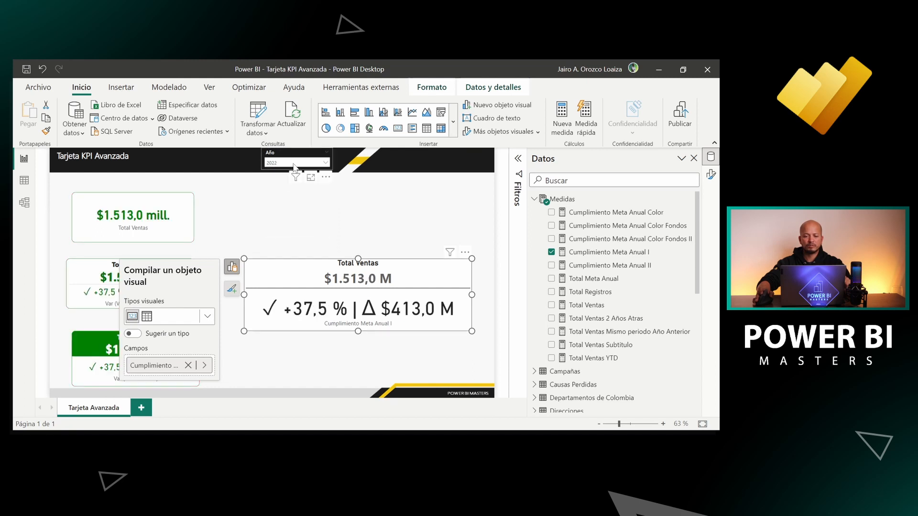
pyautogui.click(294, 163)
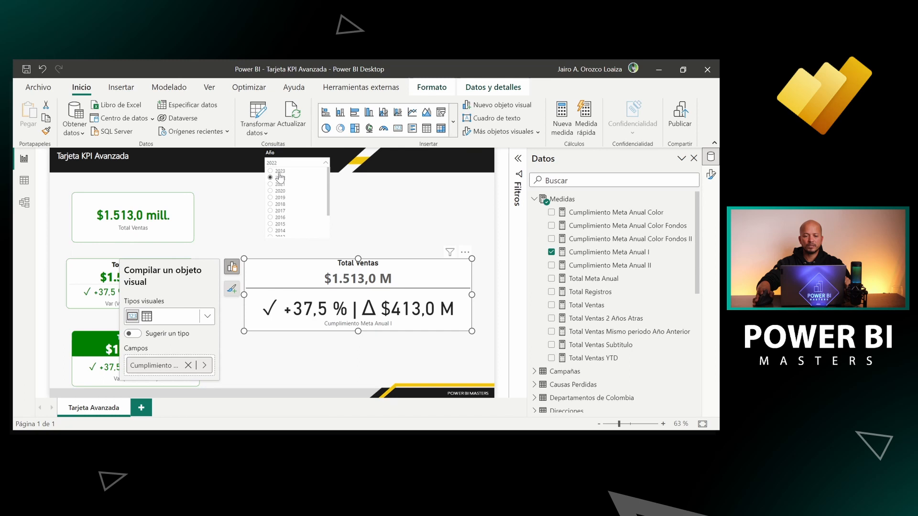
pyautogui.click(281, 173)
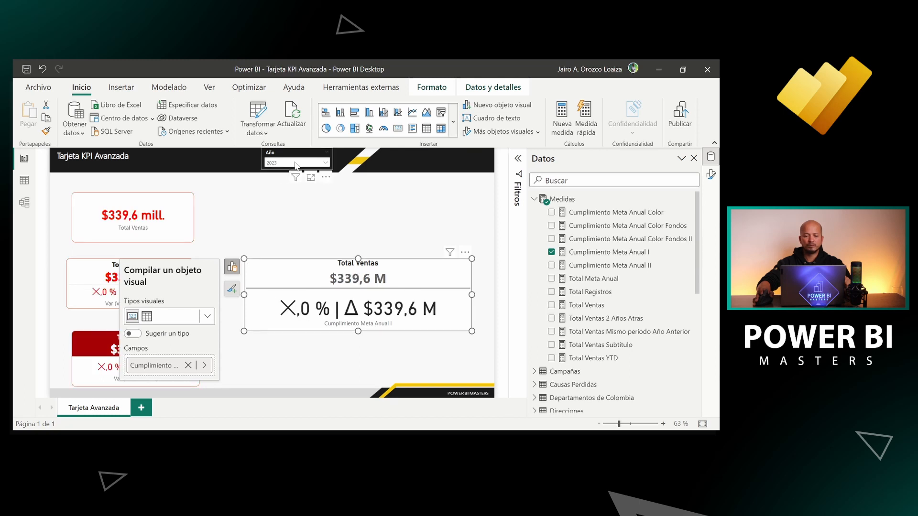
pyautogui.click(296, 162)
pyautogui.click(282, 184)
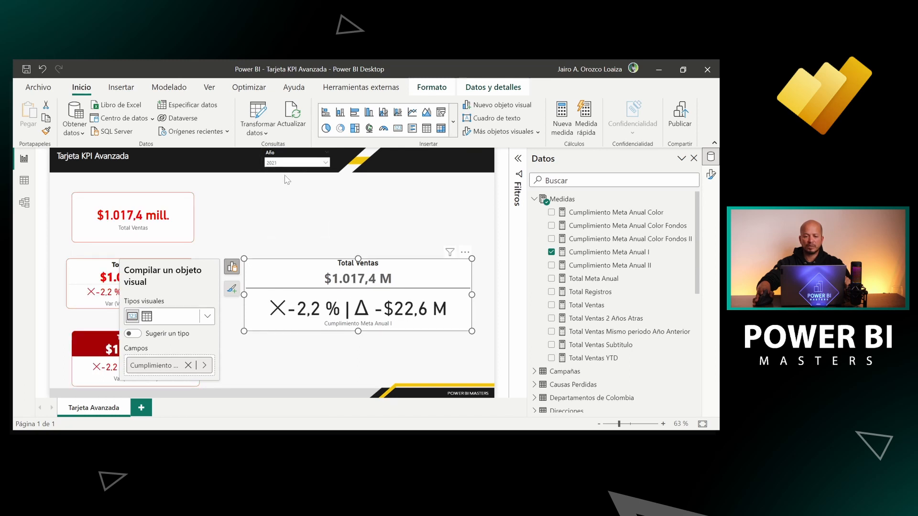
pyautogui.click(281, 178)
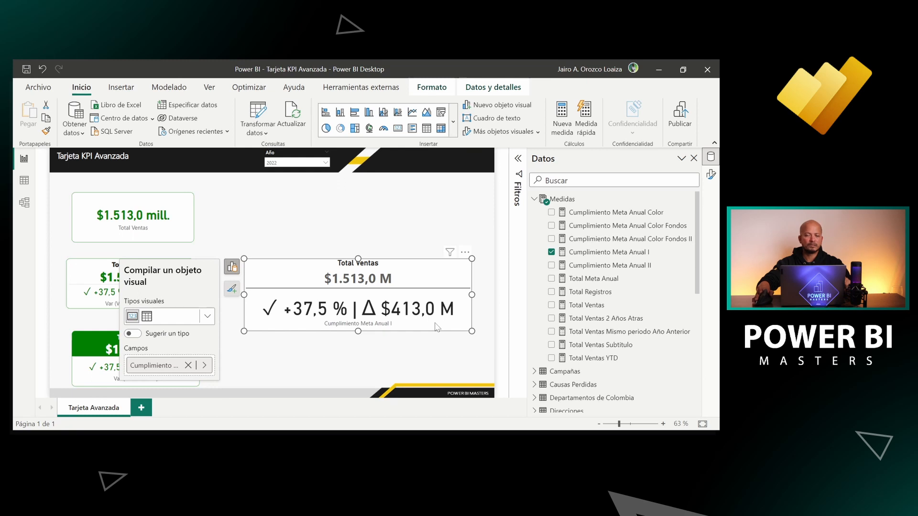
# - Reposition the Total Ventas variance card slightly higher on the report page
pyautogui.click(401, 246)
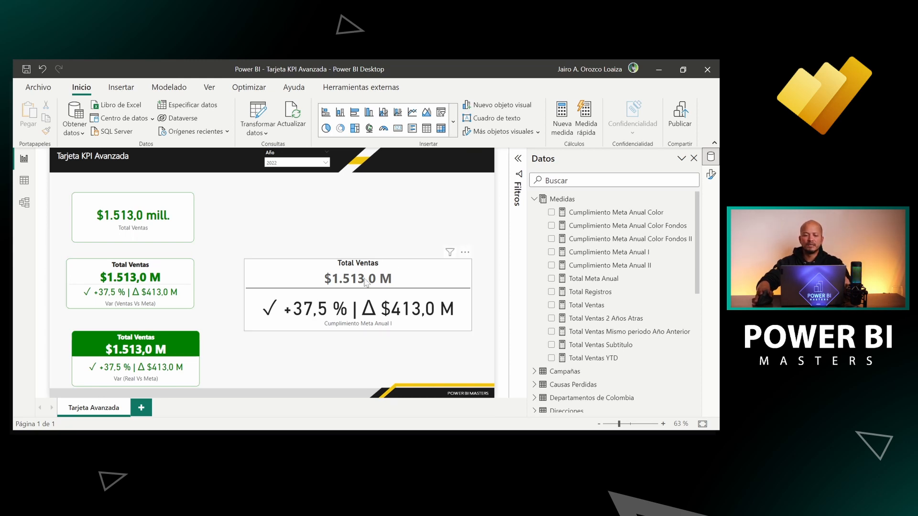
pyautogui.moveTo(365, 283); pyautogui.dragTo(367, 261)
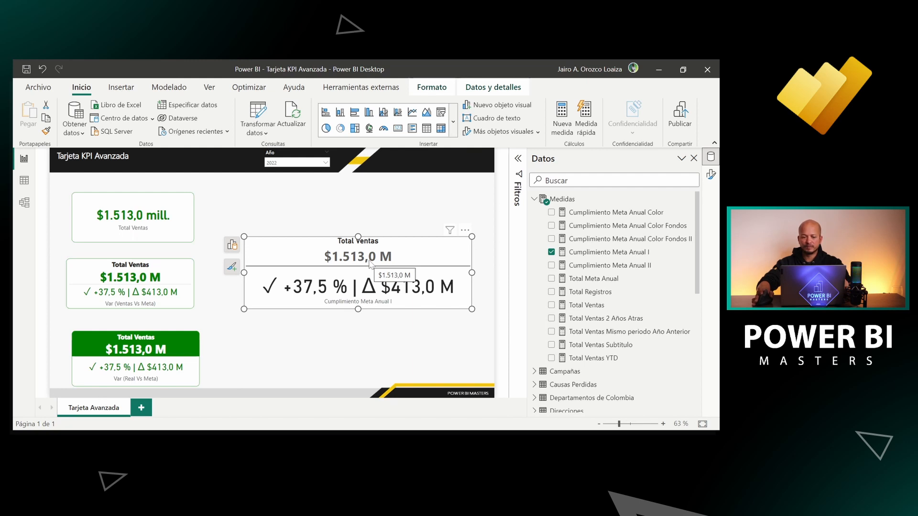
pyautogui.moveTo(370, 265); pyautogui.dragTo(372, 270)
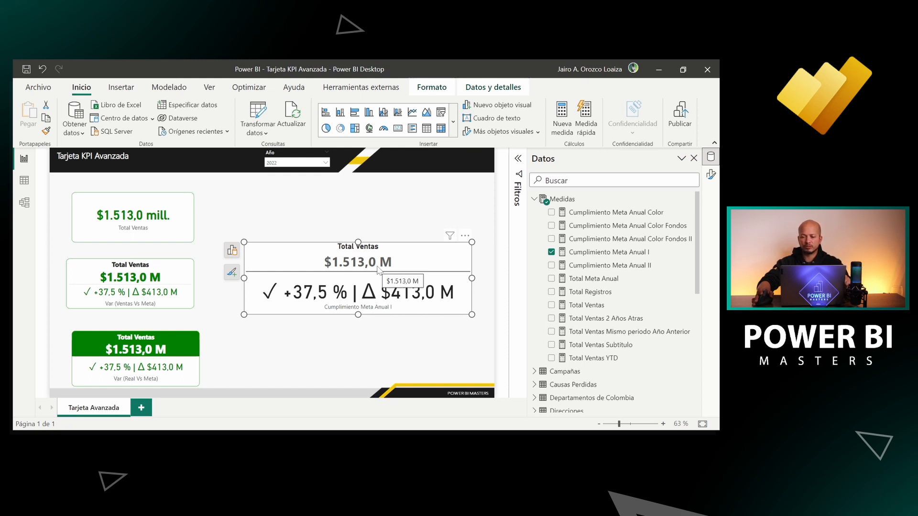
# - Open the Cumplimiento Meta Anual Color Fondos II measure and examine its Cumpl variable's DIVIDE expression
pyautogui.click(623, 239)
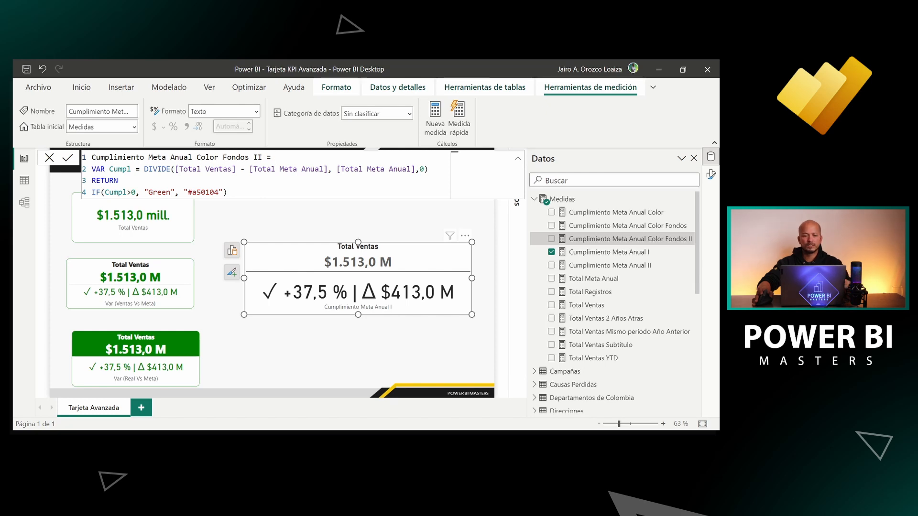
pyautogui.click(114, 169)
pyautogui.moveTo(110, 168); pyautogui.dragTo(428, 169)
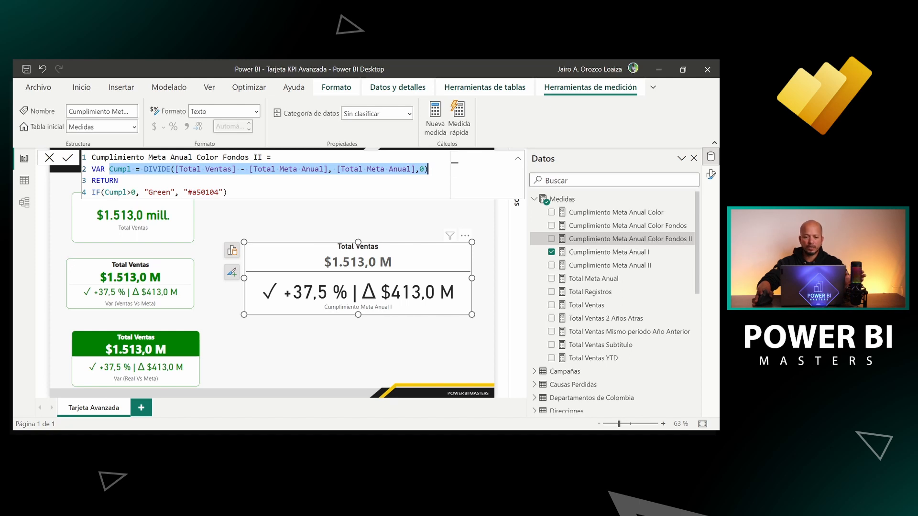
pyautogui.click(288, 169)
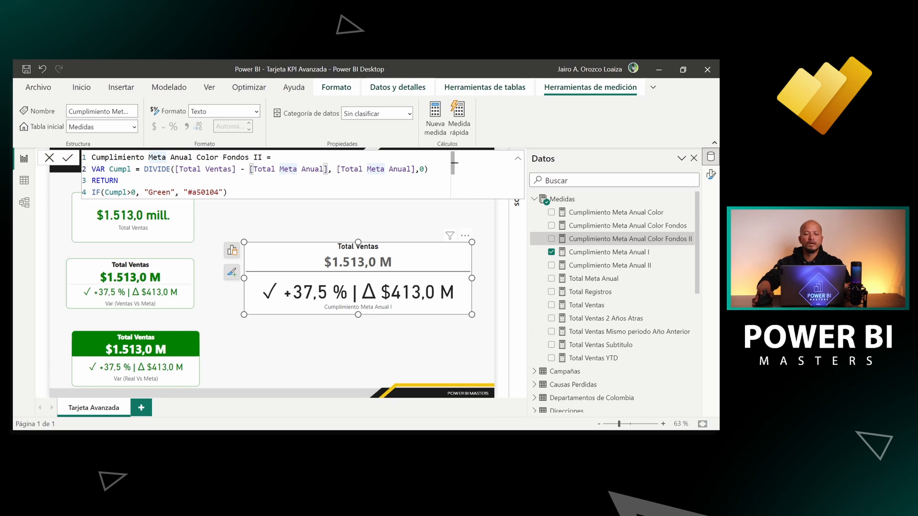
pyautogui.doubleClick(119, 169)
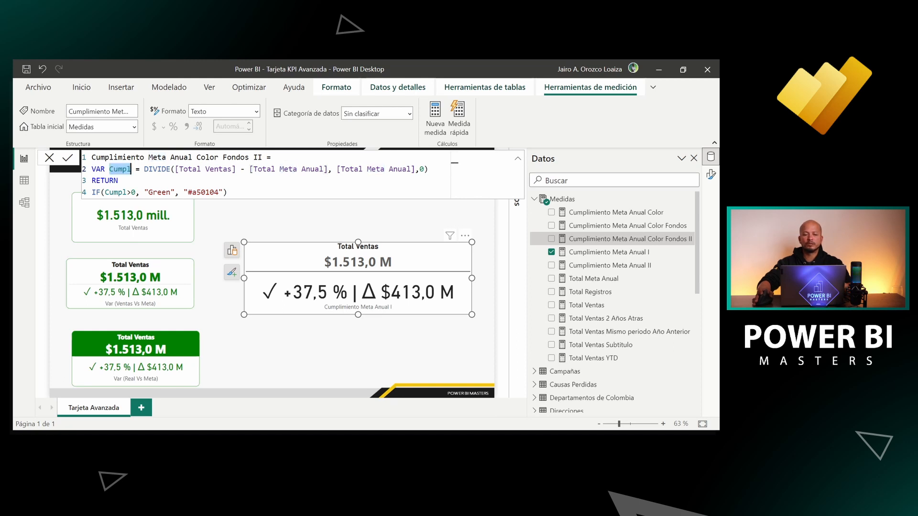
# - Examine the colours returned by the IF expression in Cumplimiento Meta Anual Color Fondos II, including the hexadecimal code
pyautogui.moveTo(144, 193); pyautogui.dragTo(227, 192)
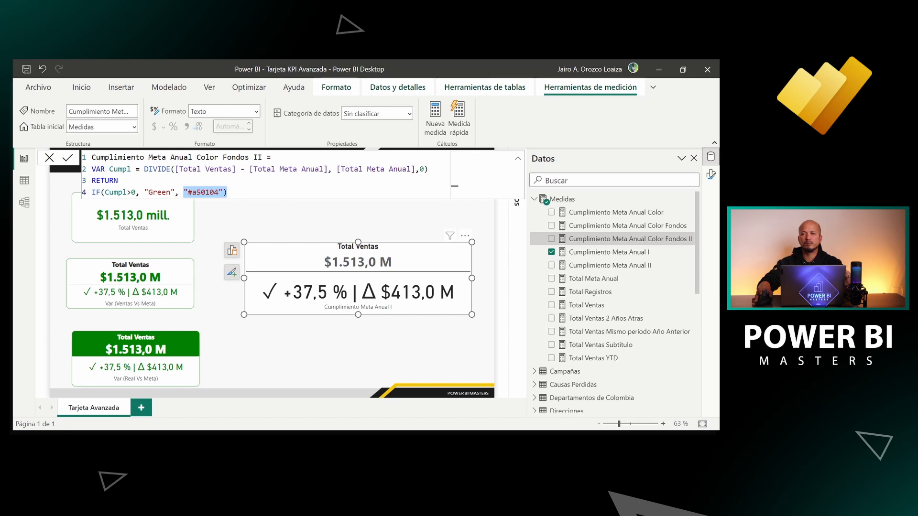
pyautogui.doubleClick(206, 192)
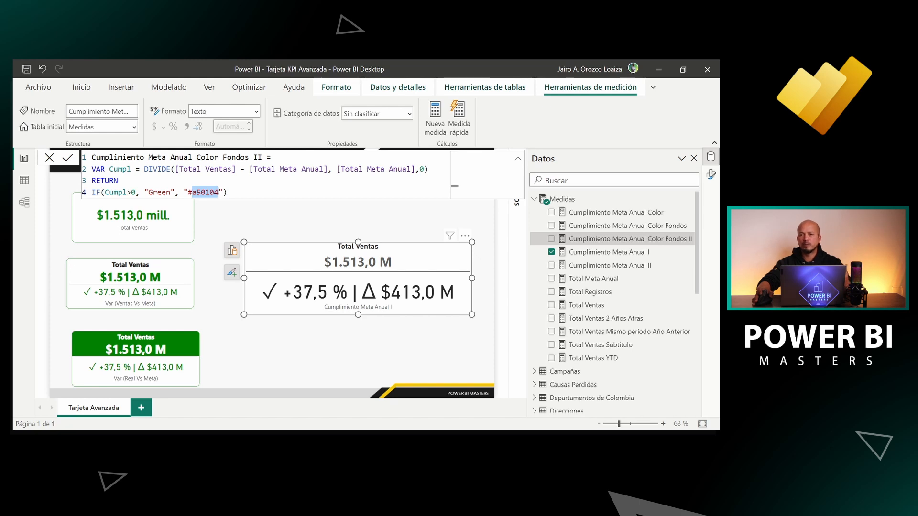
pyautogui.moveTo(235, 192); pyautogui.dragTo(89, 161)
pyautogui.click(454, 179)
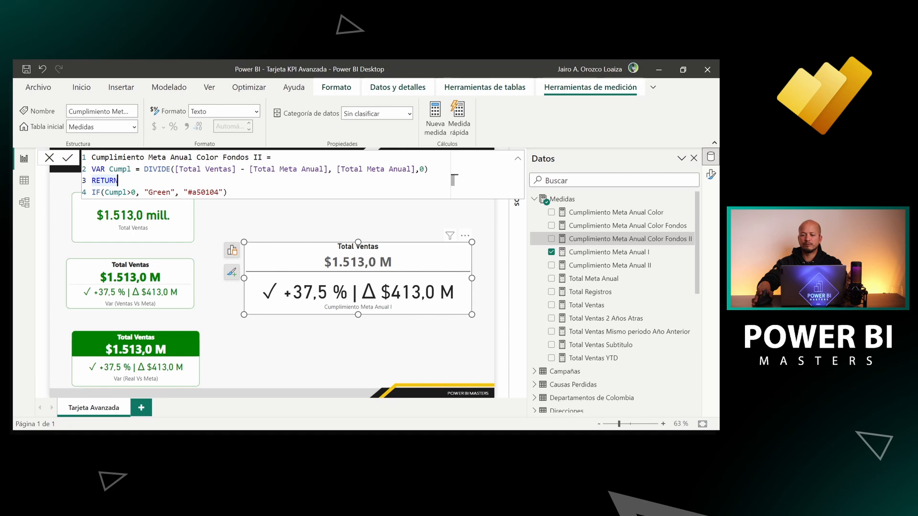
# - Colour the card's callout value conditionally by field value, based on the Cumplimiento Meta Anual Color Fondos II measure
pyautogui.click(711, 175)
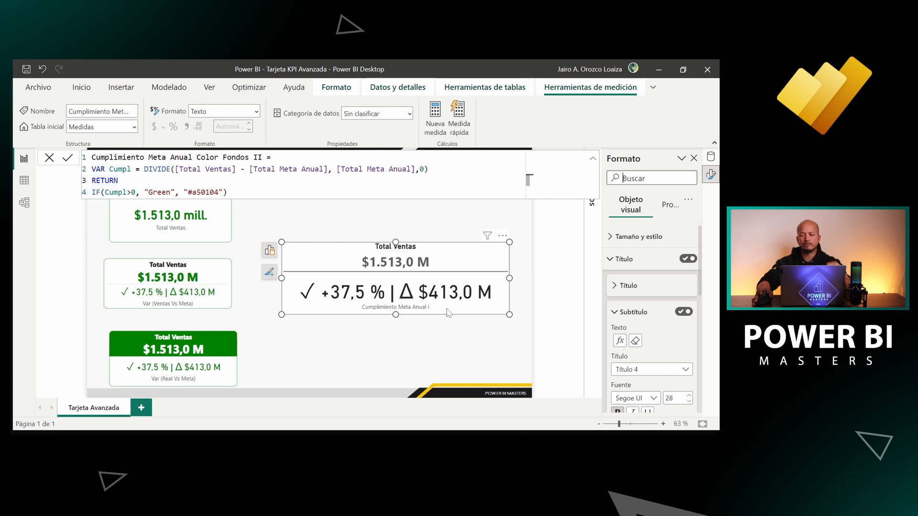
pyautogui.click(626, 258)
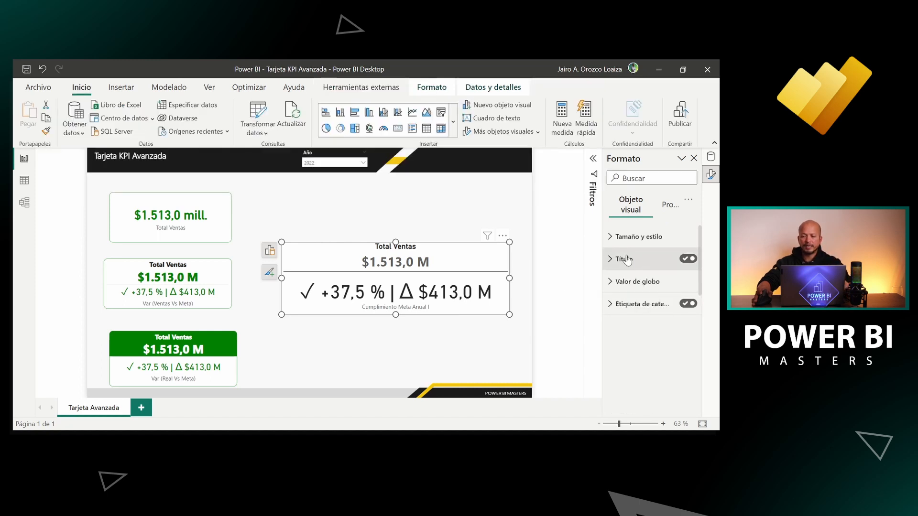
pyautogui.click(631, 285)
pyautogui.scroll(-2, 634, 292)
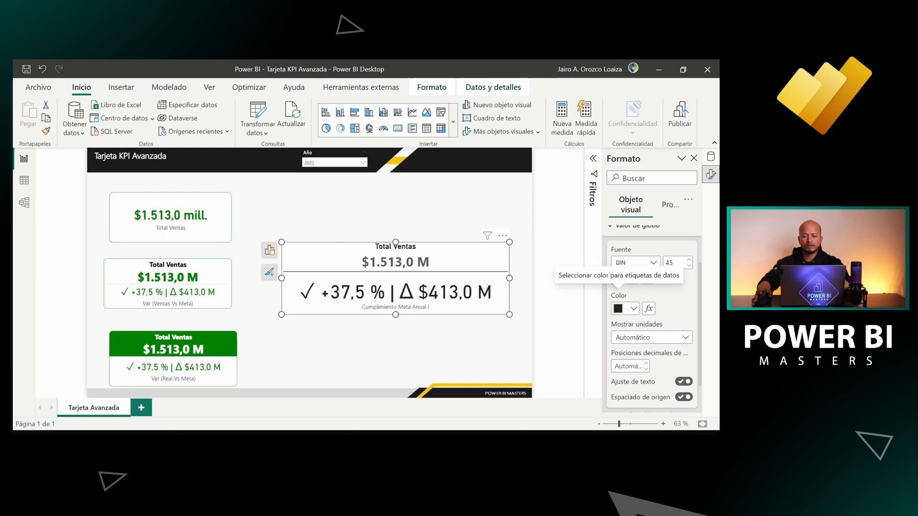
pyautogui.click(649, 310)
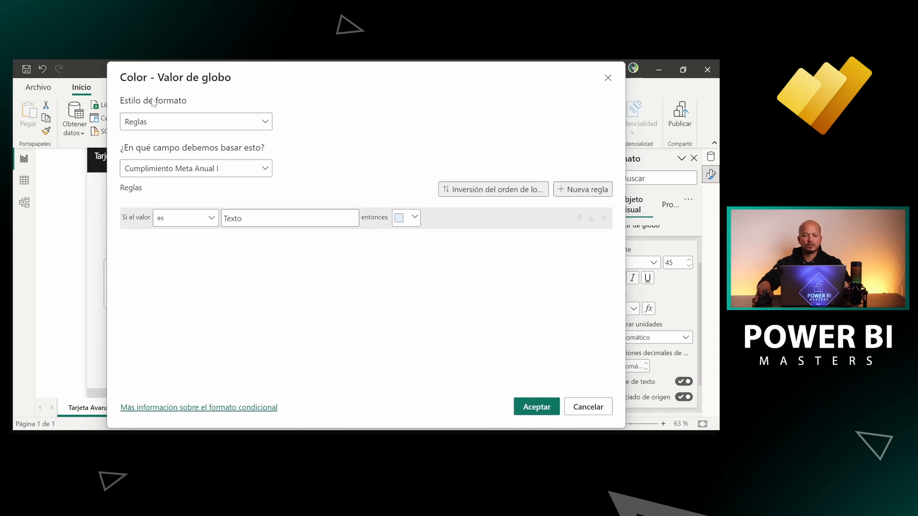
pyautogui.click(155, 122)
pyautogui.click(149, 175)
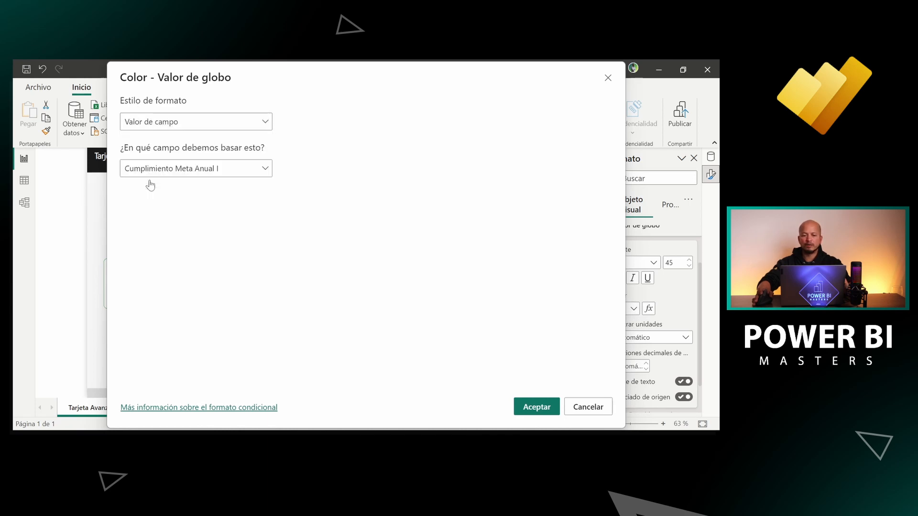
pyautogui.click(176, 169)
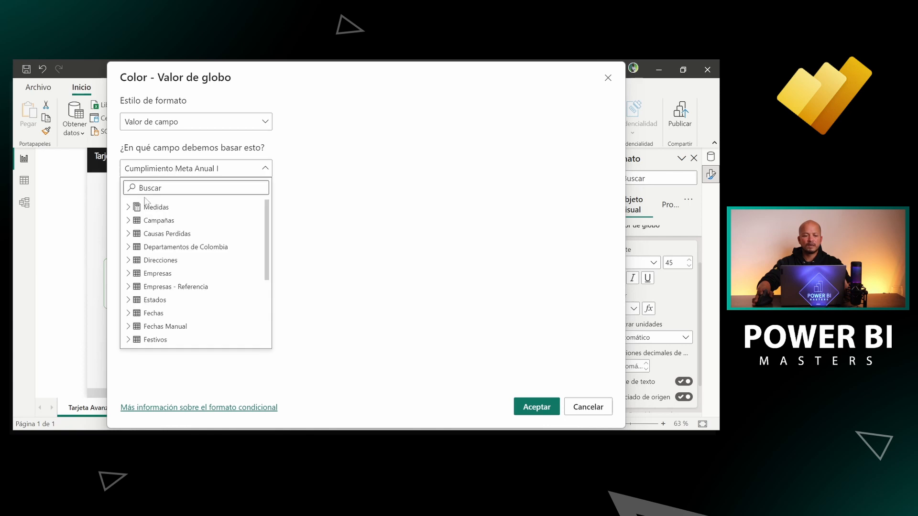
pyautogui.click(128, 207)
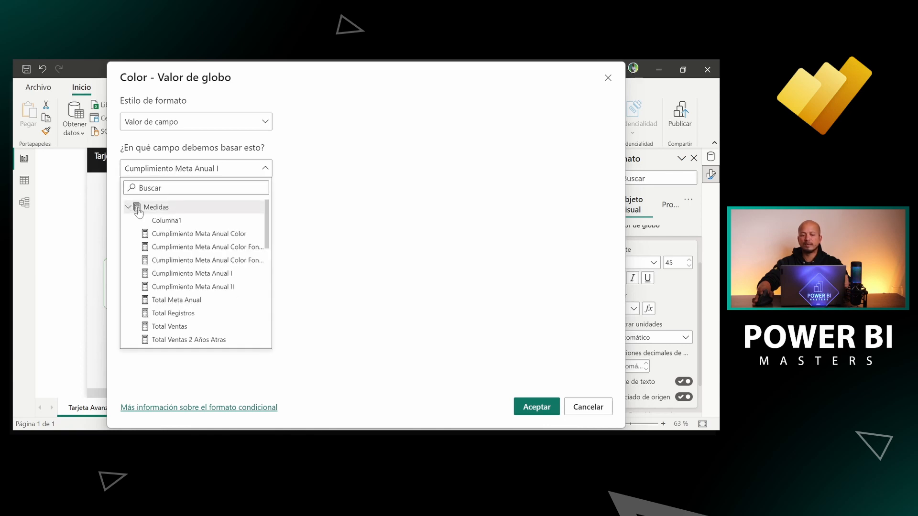
pyautogui.click(180, 260)
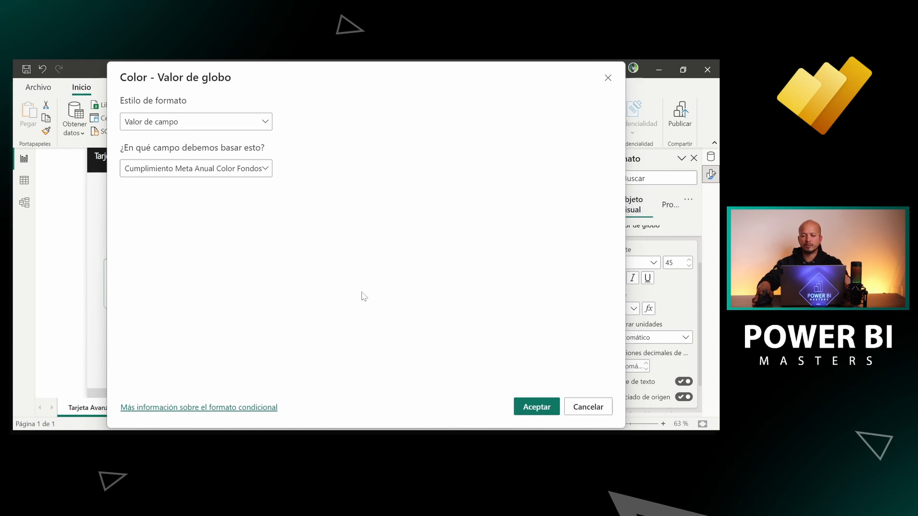
pyautogui.click(543, 410)
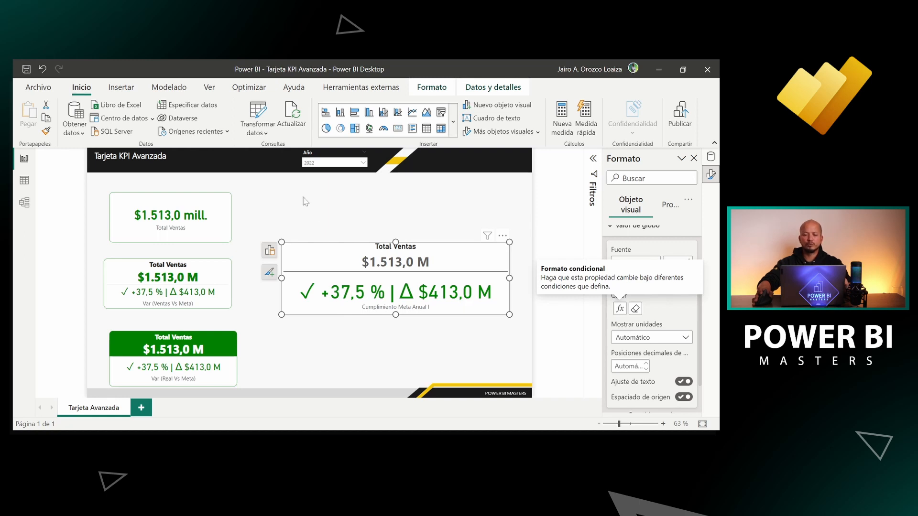
# - Test the callout value's colour by switching the Año filter to 2021 and back to 2022
pyautogui.click(324, 163)
pyautogui.click(315, 184)
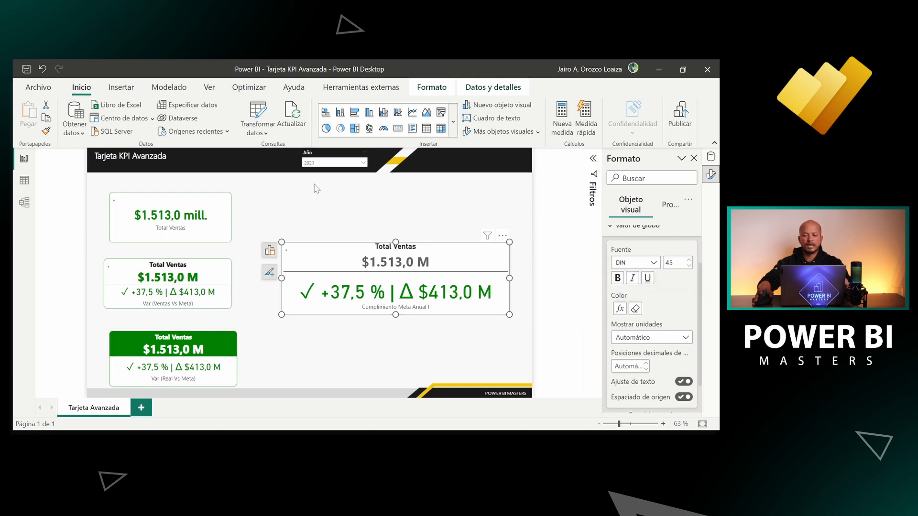
pyautogui.click(334, 162)
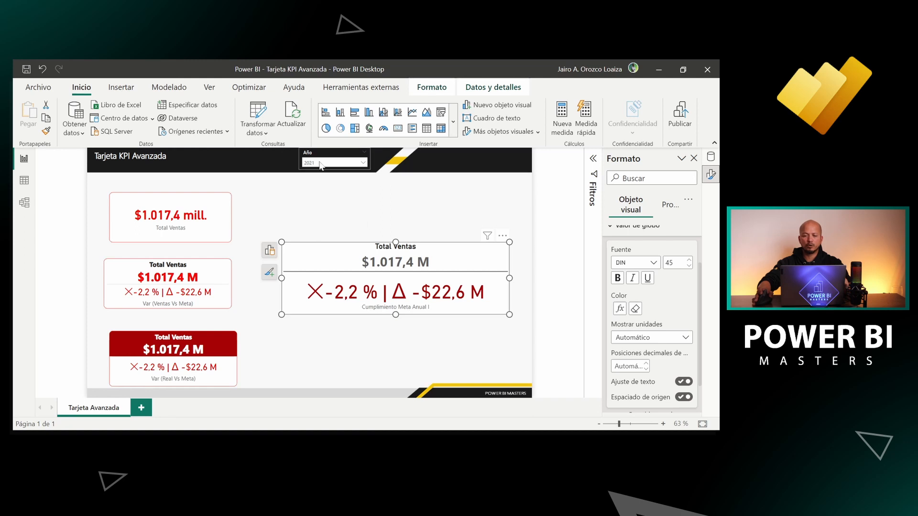
pyautogui.click(319, 184)
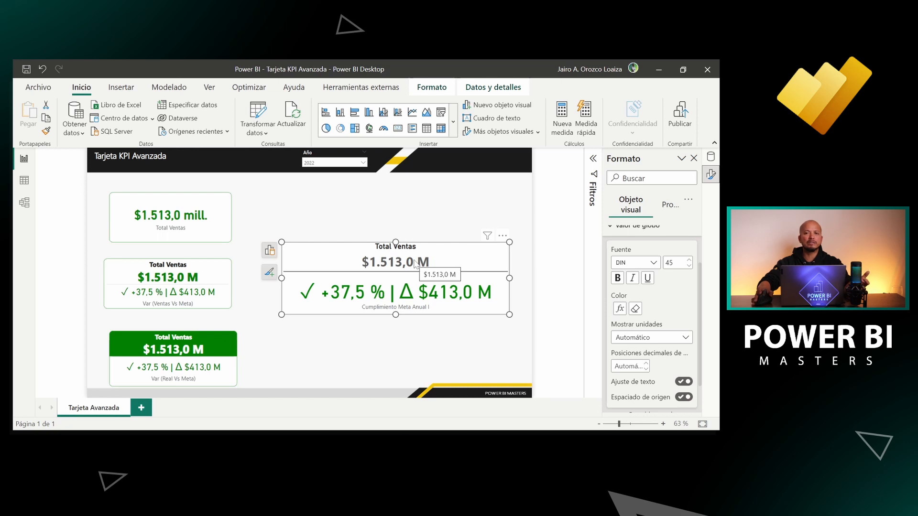
# - Set the card title's background colour conditionally by field value, based on the Cumplimiento Meta Anual Color Fondos II measure
pyautogui.scroll(3, 673, 314)
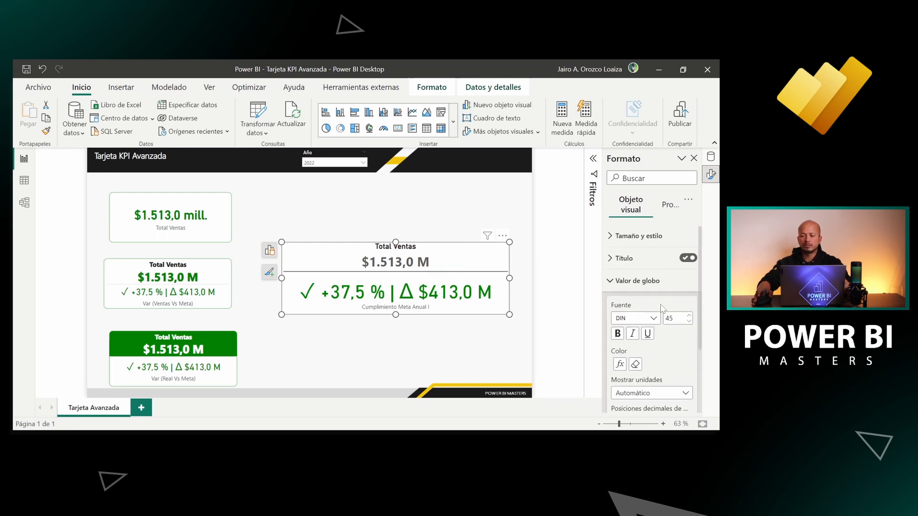
pyautogui.click(624, 260)
pyautogui.scroll(-2, 627, 262)
pyautogui.click(634, 256)
pyautogui.scroll(2, 650, 265)
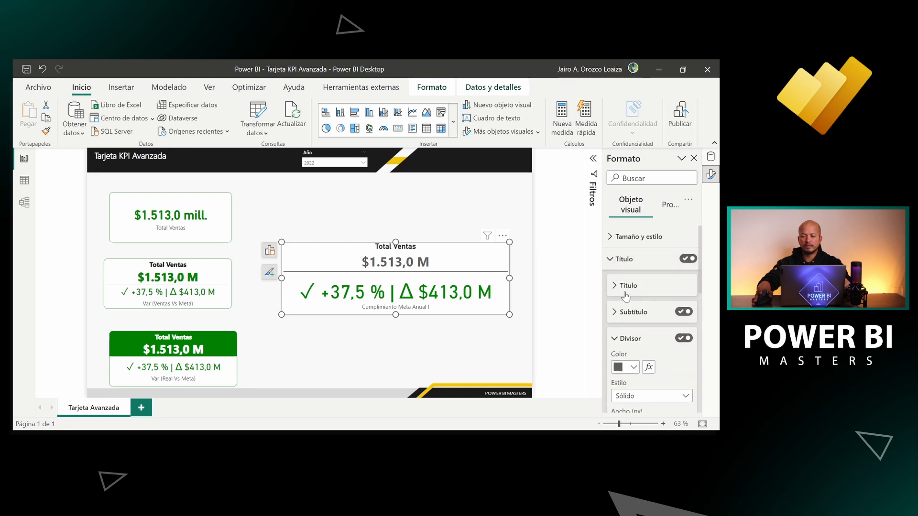
pyautogui.click(630, 286)
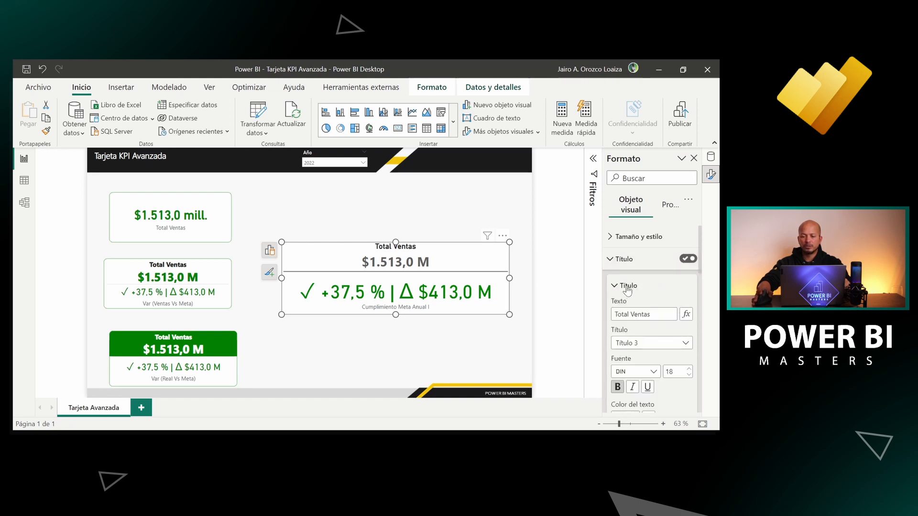
pyautogui.click(628, 286)
pyautogui.click(631, 286)
pyautogui.scroll(-3, 631, 311)
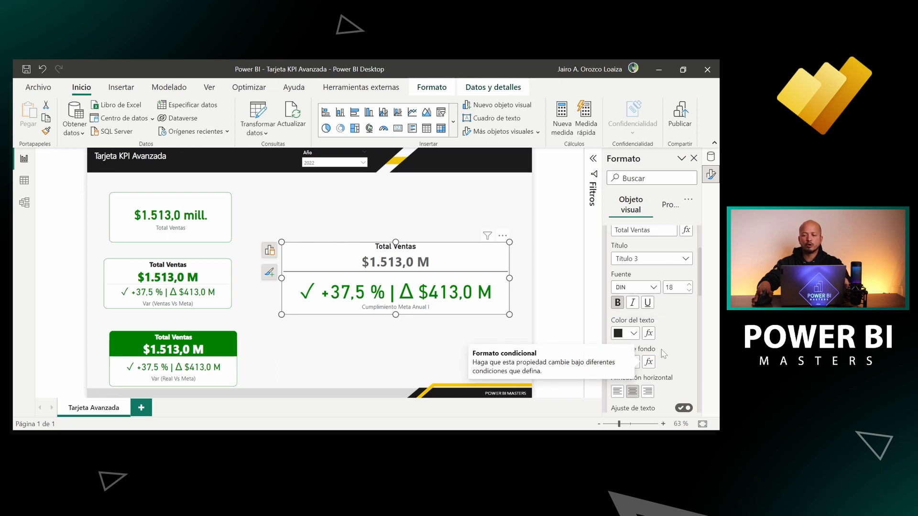
pyautogui.click(649, 362)
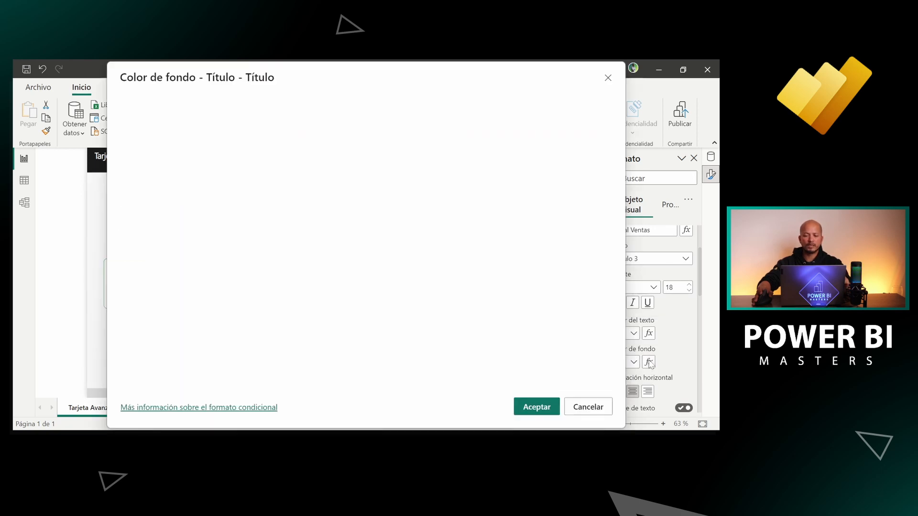
pyautogui.click(139, 125)
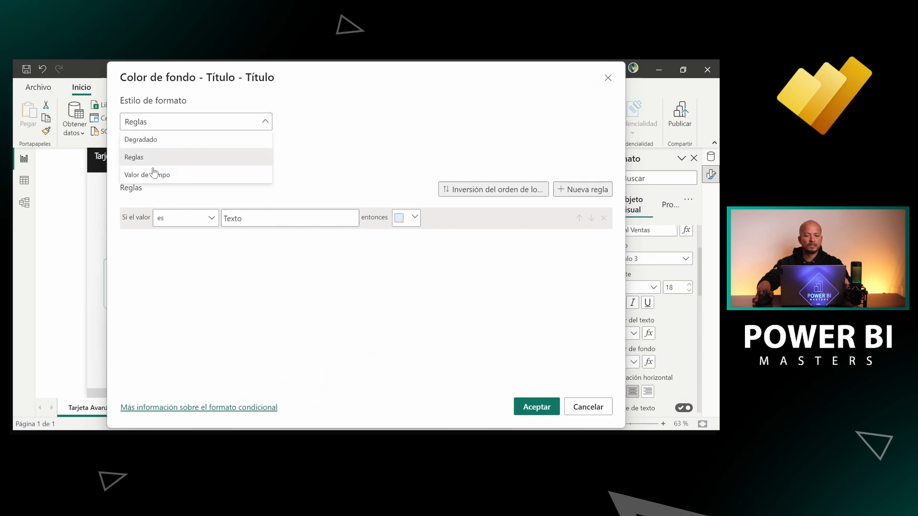
pyautogui.click(155, 178)
pyautogui.click(177, 175)
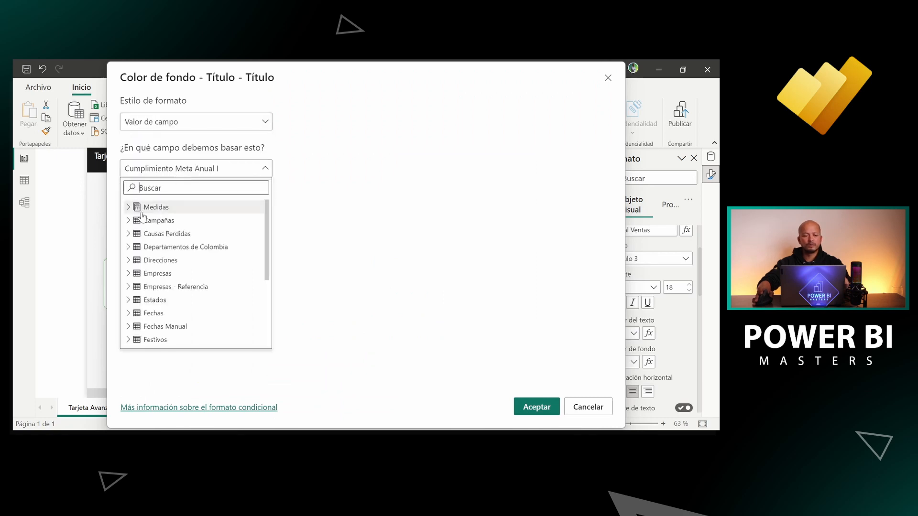
pyautogui.click(129, 207)
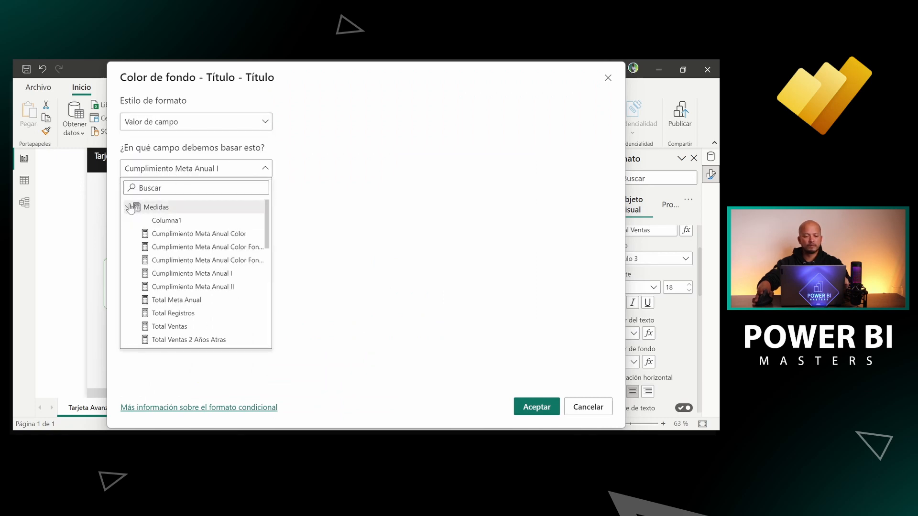
pyautogui.click(195, 261)
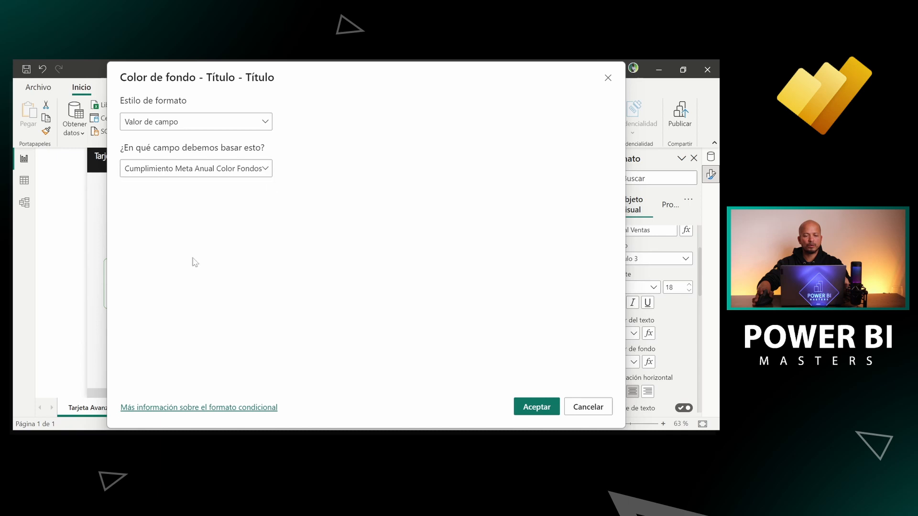
pyautogui.click(549, 408)
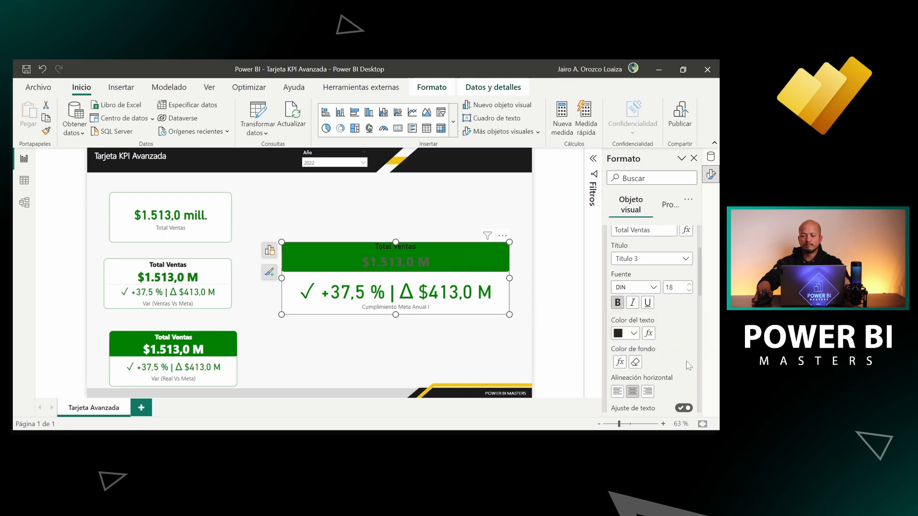
# - Set the text colour of the card's title and subtitle to white (Blanco), and deselect the card
pyautogui.click(634, 334)
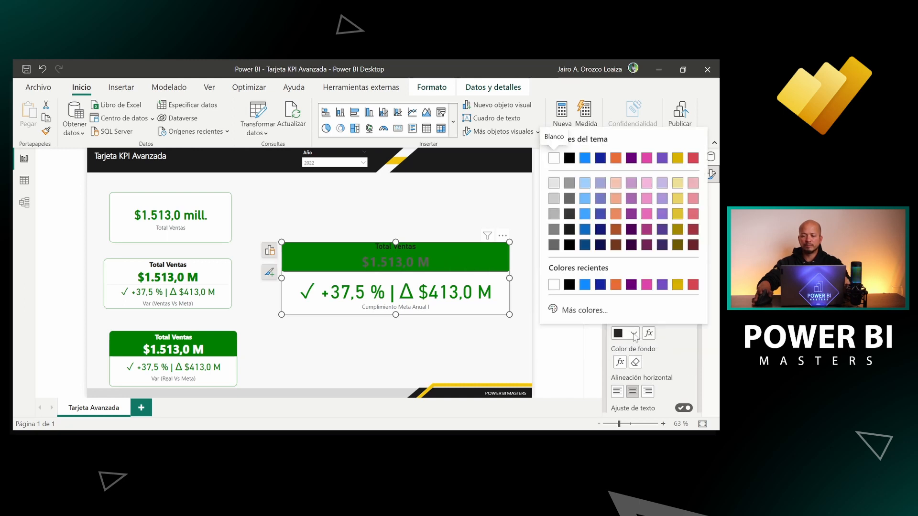
pyautogui.click(554, 285)
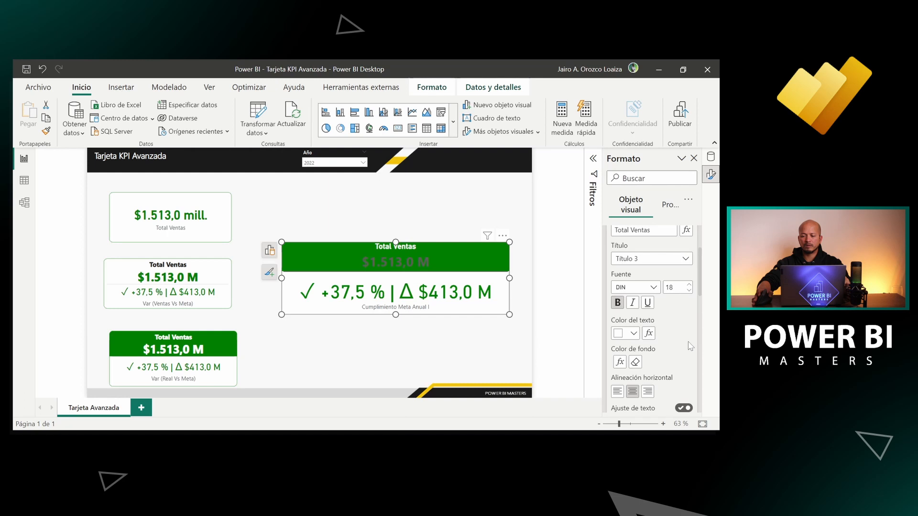
pyautogui.scroll(-5, 690, 346)
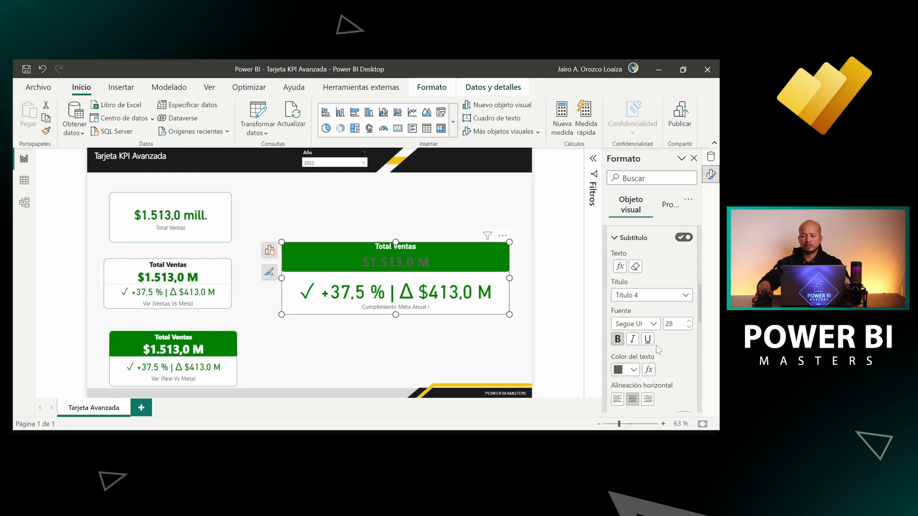
pyautogui.click(634, 369)
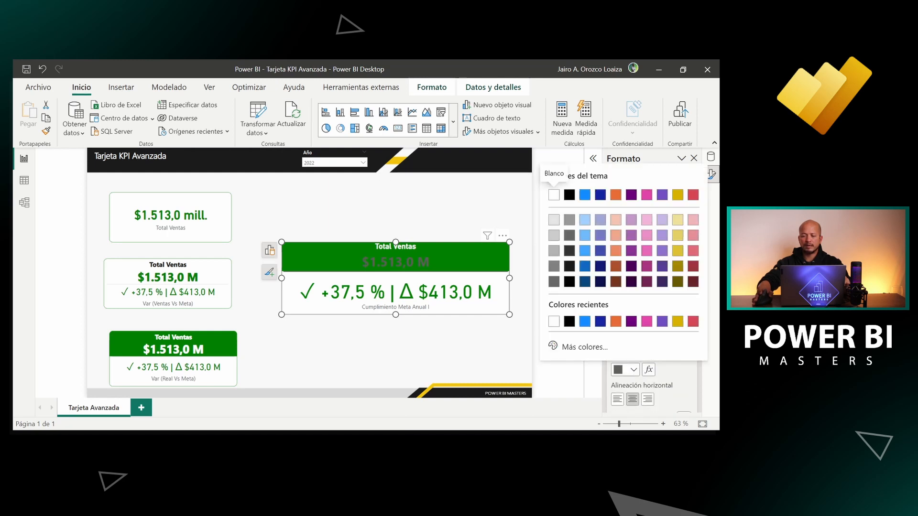
pyautogui.click(556, 323)
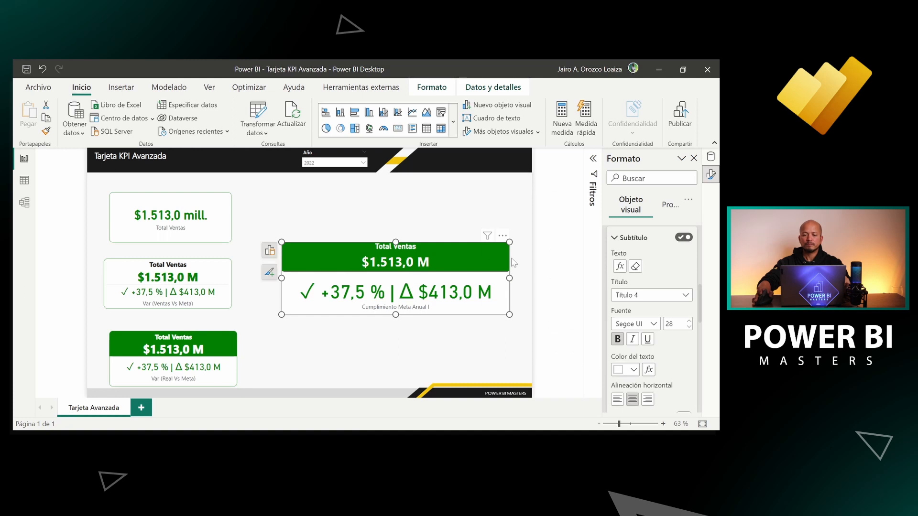
pyautogui.click(450, 224)
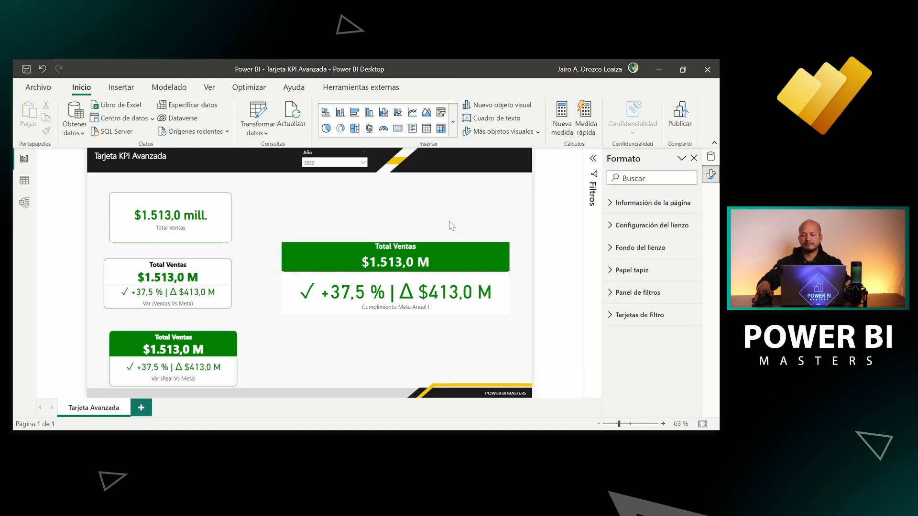
# - Test the card's colours by switching the Año filter to 2021, 2023 and 2022, finishing on 2019
pyautogui.click(325, 164)
pyautogui.click(317, 184)
pyautogui.click(328, 164)
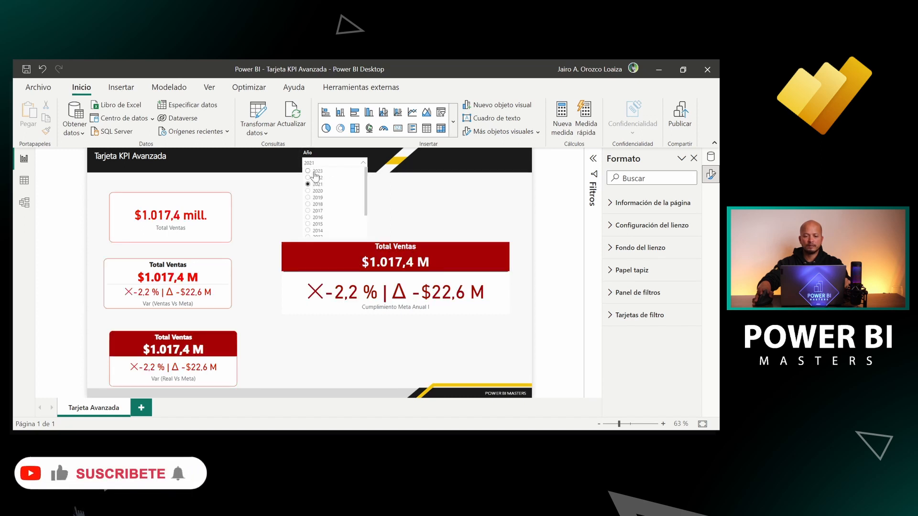
pyautogui.click(313, 173)
pyautogui.click(330, 164)
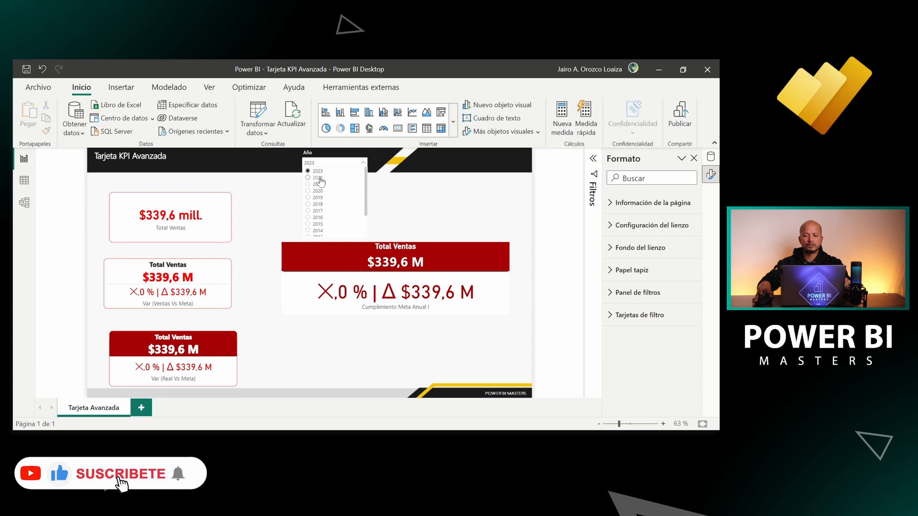
pyautogui.click(316, 179)
pyautogui.click(334, 164)
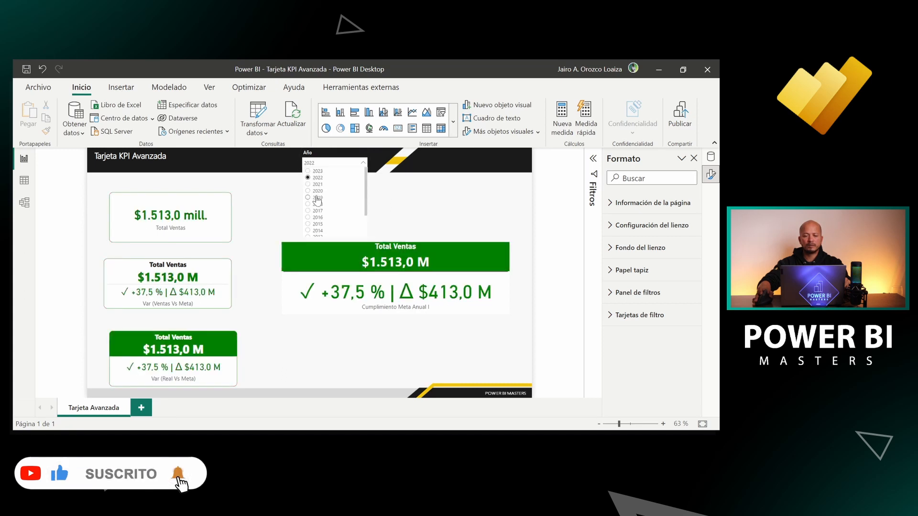
pyautogui.click(314, 195)
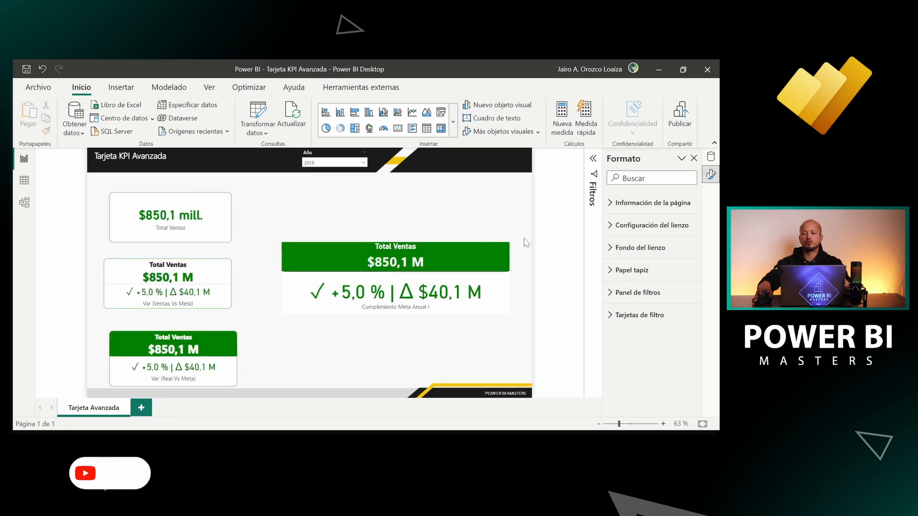
# - Narrow the Total Ventas variance card from its right edge, move it slightly right and down, and deselect it
pyautogui.click(431, 292)
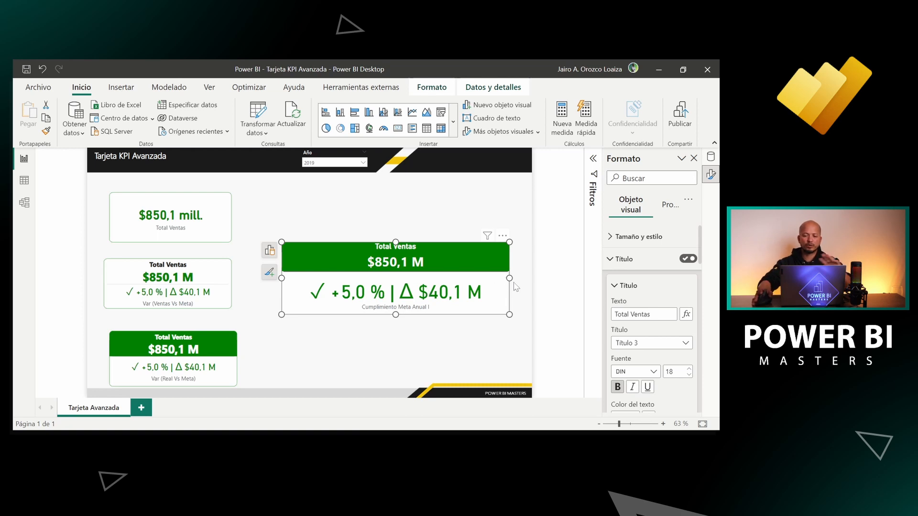
pyautogui.moveTo(504, 280); pyautogui.dragTo(467, 279)
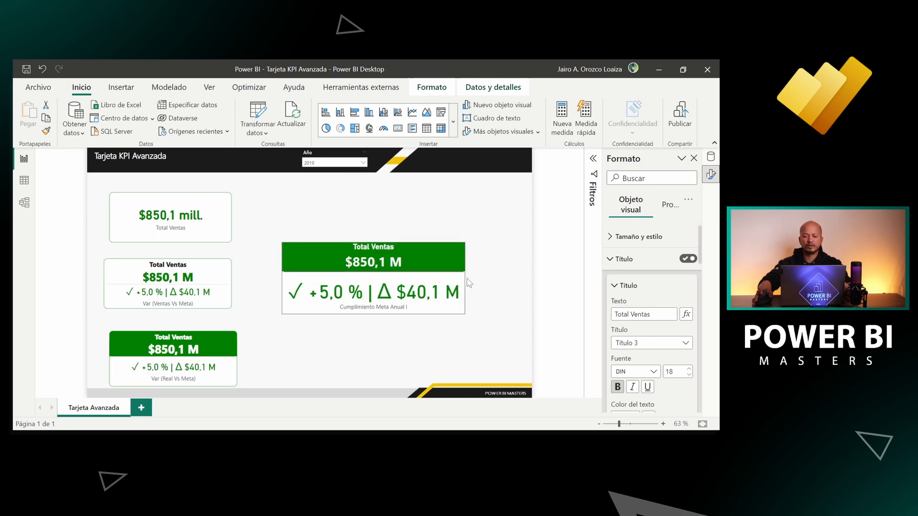
pyautogui.moveTo(389, 277); pyautogui.dragTo(422, 282)
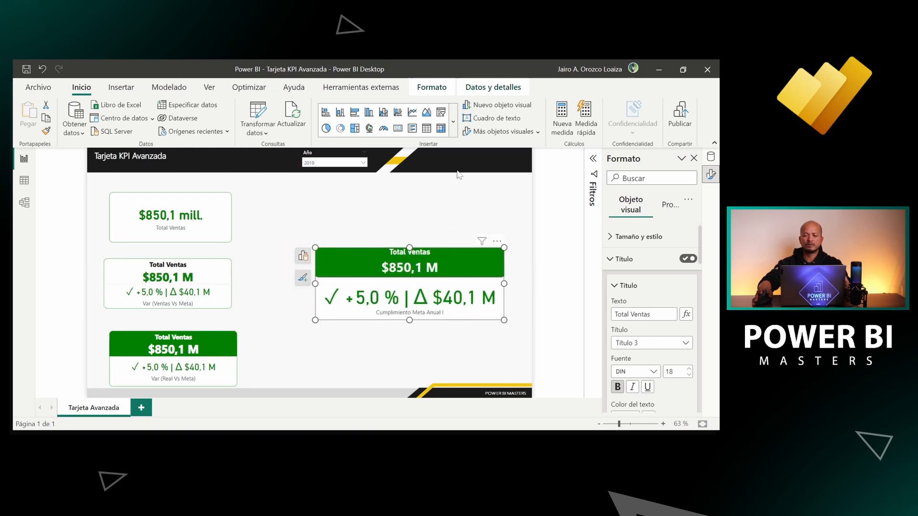
pyautogui.click(455, 205)
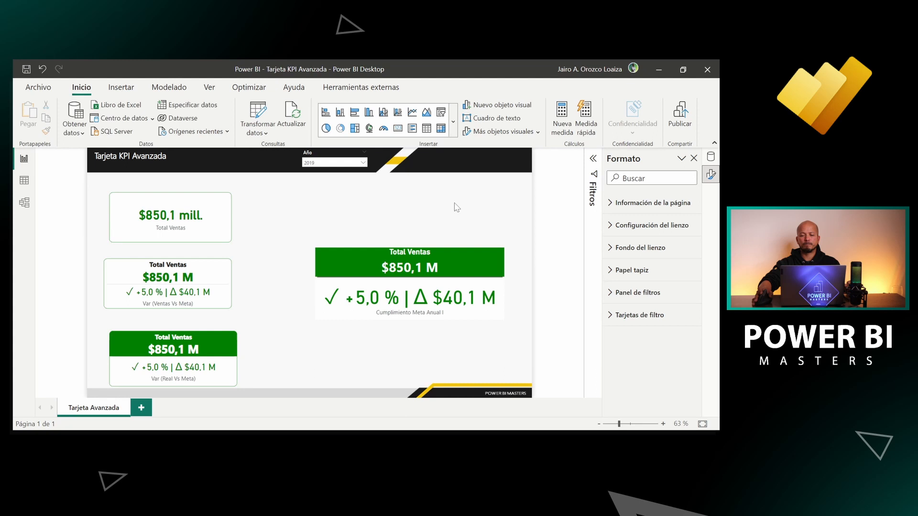